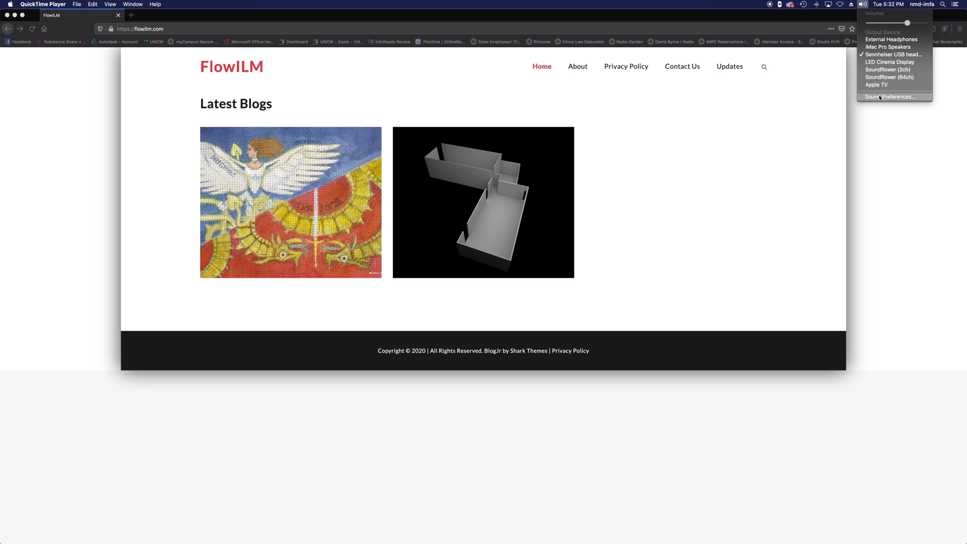
Open the system Sound preferences, check the selected input device, and close them to return to the browser
{"action": "left_click", "coordinate": [890, 96]}
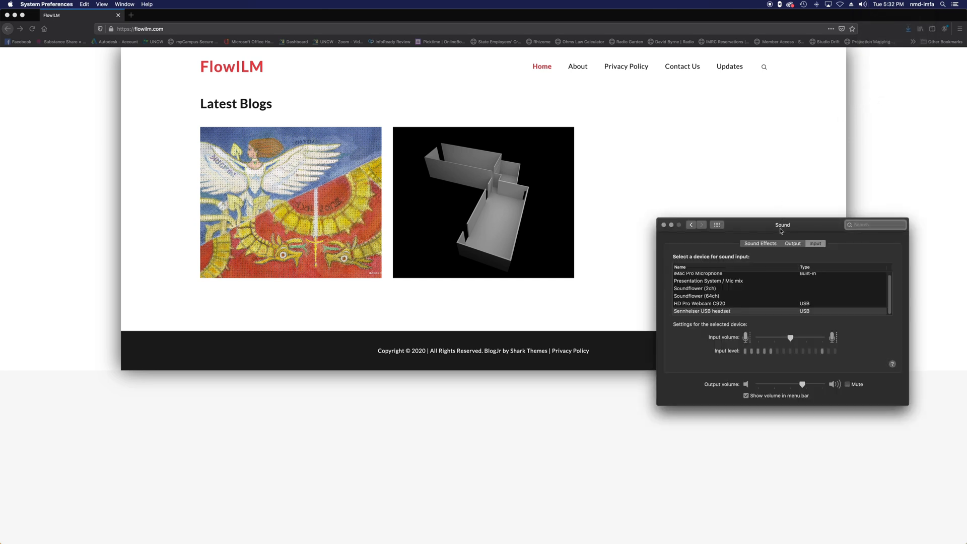
{"action": "left_click", "coordinate": [664, 225]}
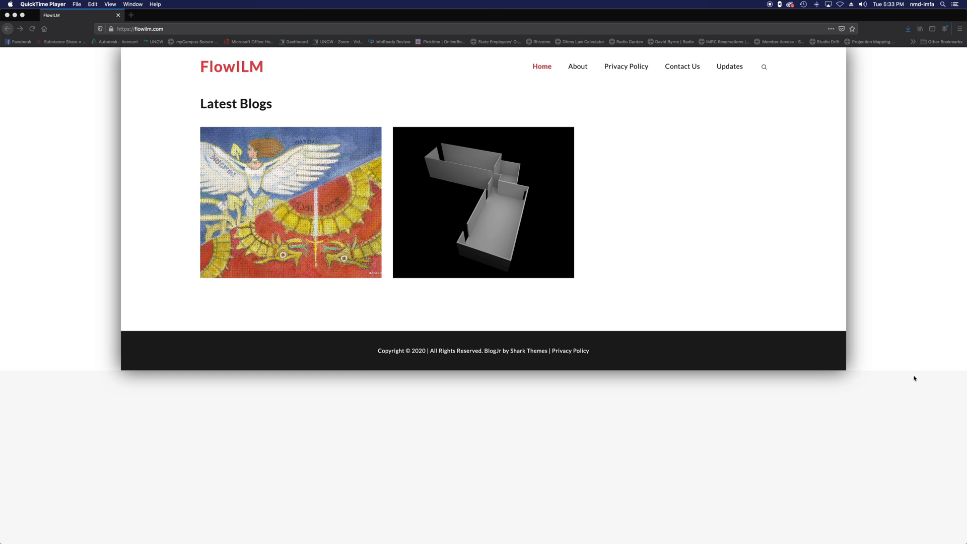
{"action": "left_click", "coordinate": [925, 157]}
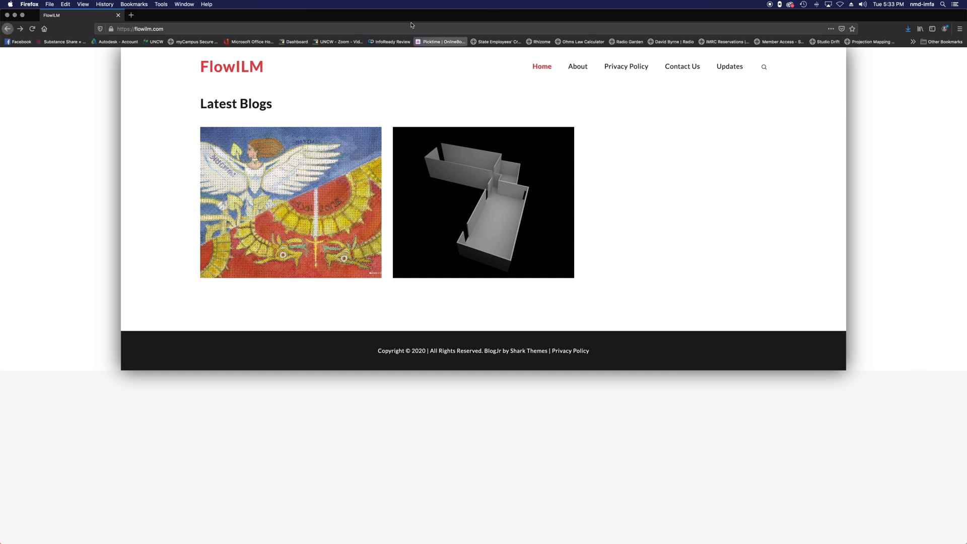
Log in to the WordPress admin at flowilm.com/wp-login.php with the saved credentials and open the Widgets settings
{"action": "left_click", "coordinate": [184, 29]}
{"action": "left_click", "coordinate": [202, 29]}
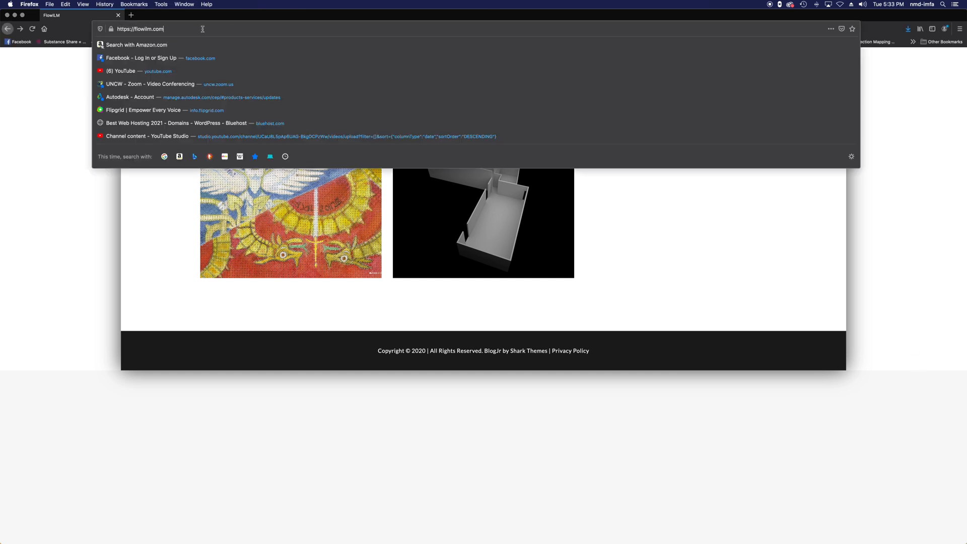
{"action": "type", "text": "/wp"}
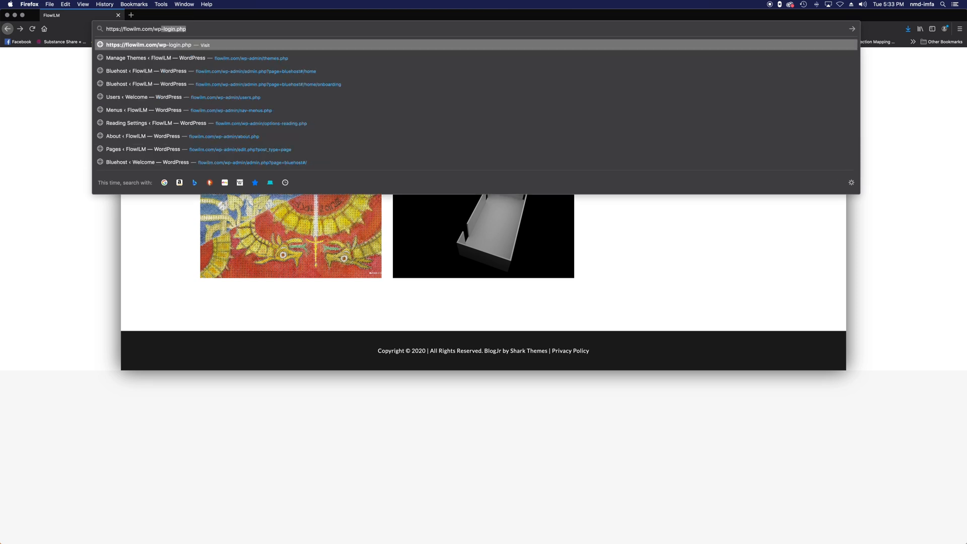
{"action": "key", "text": "Return"}
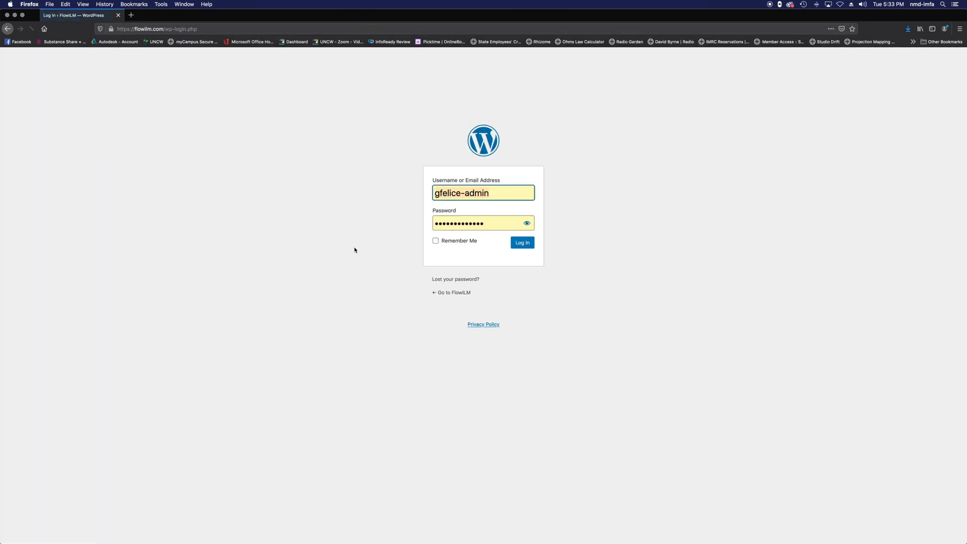
{"action": "left_click", "coordinate": [520, 245]}
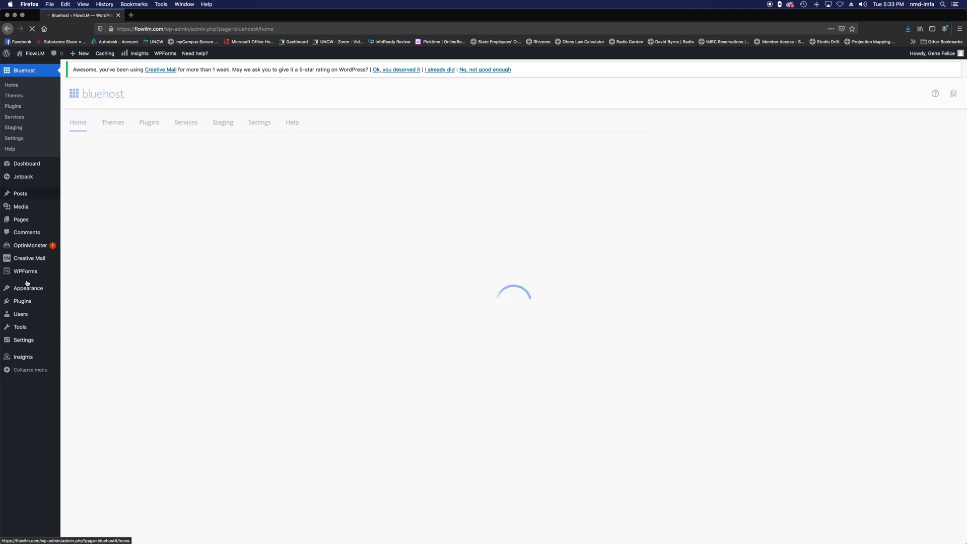
{"action": "mouse_move", "coordinate": [37, 291]}
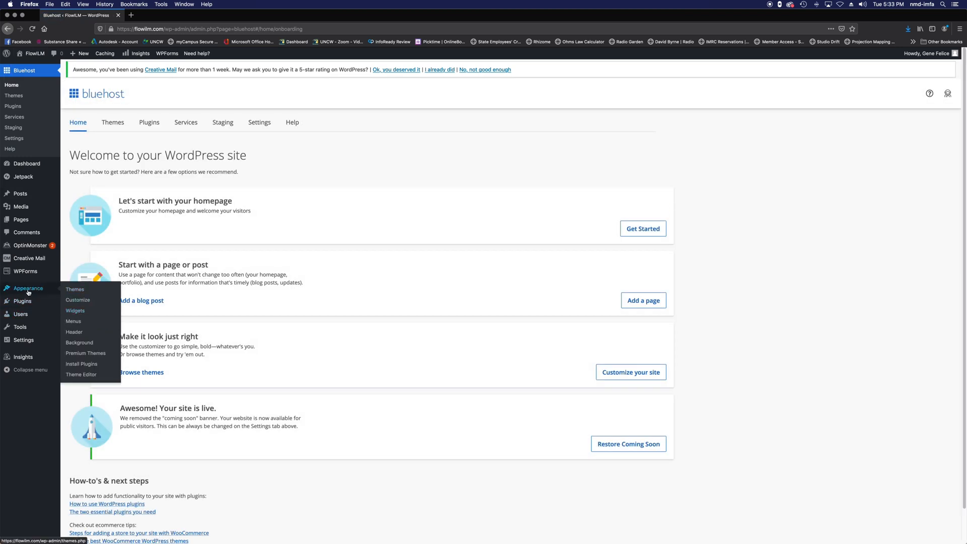
{"action": "left_click", "coordinate": [76, 312]}
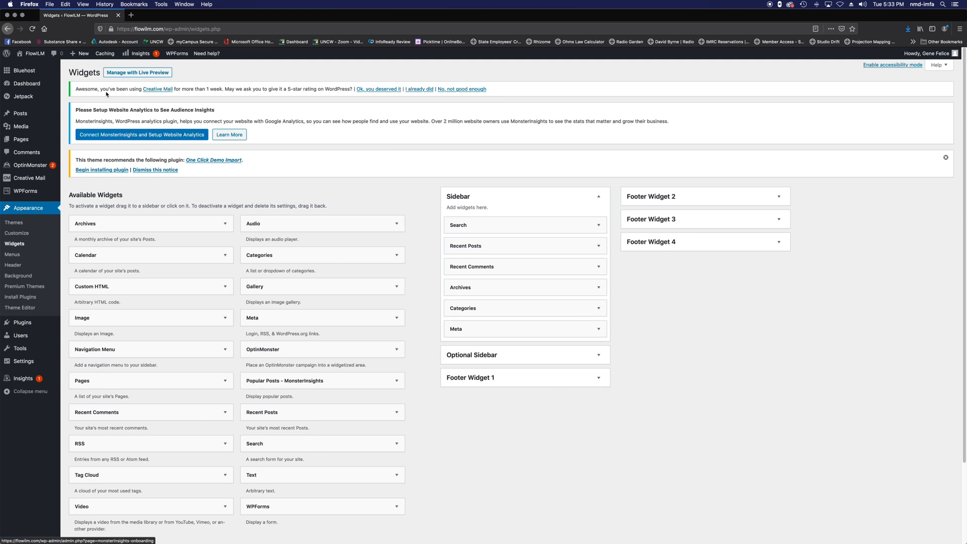
View the live site's home and About pages in a separate tab, then close that tab
{"action": "left_click", "coordinate": [35, 66], "text": "super"}
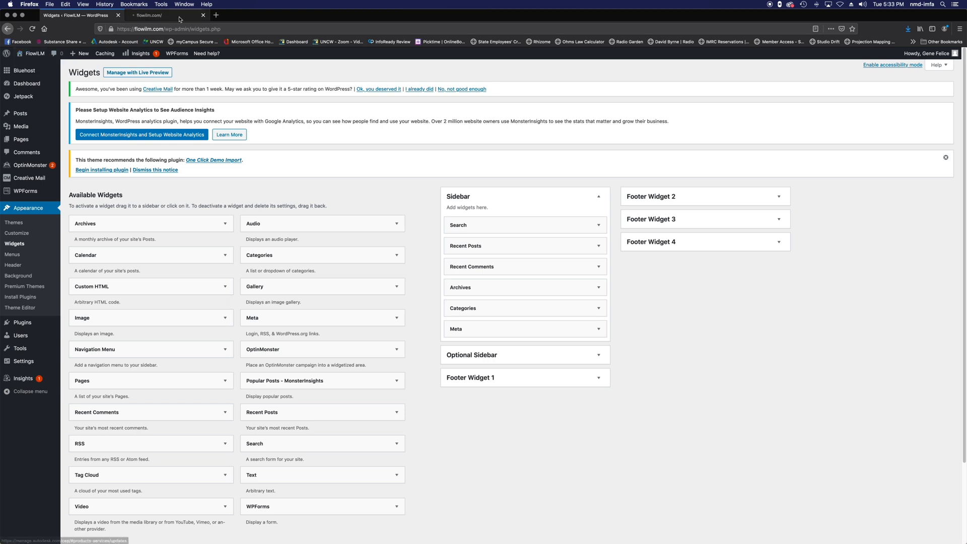
{"action": "left_click", "coordinate": [179, 16]}
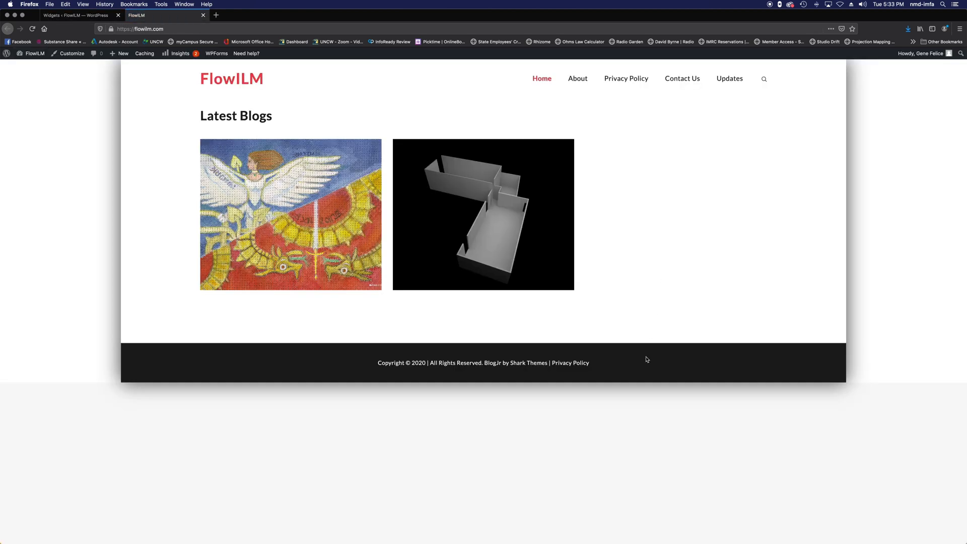
{"action": "left_click", "coordinate": [584, 79]}
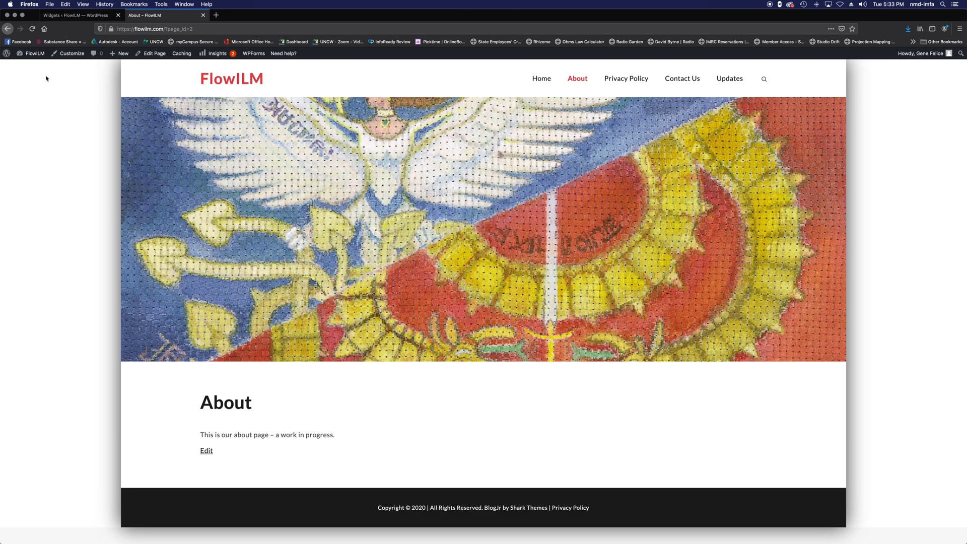
{"action": "key", "text": "super+w"}
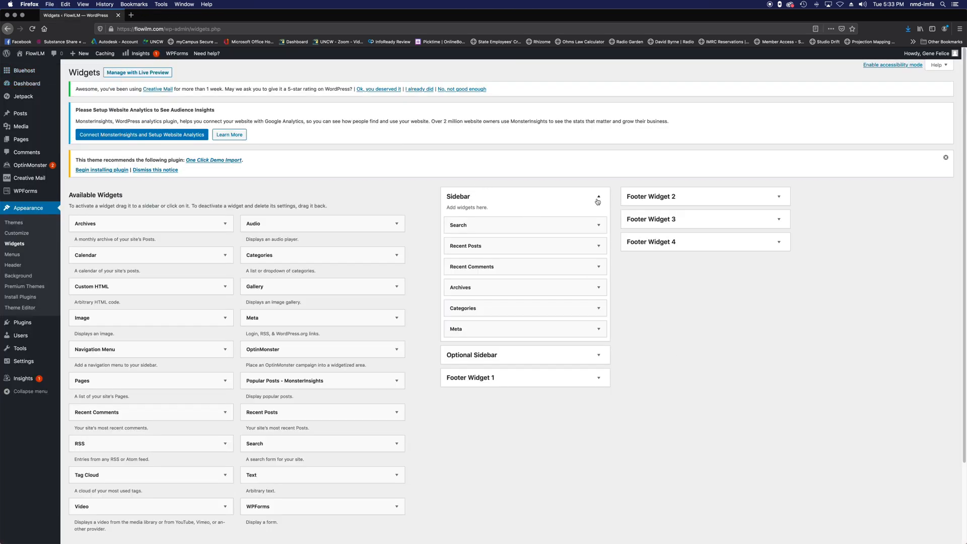
Look into the settings of the Search, Recent Posts and Recent Comments widgets in the Sidebar area
{"action": "left_click", "coordinate": [600, 226]}
{"action": "left_click", "coordinate": [600, 226]}
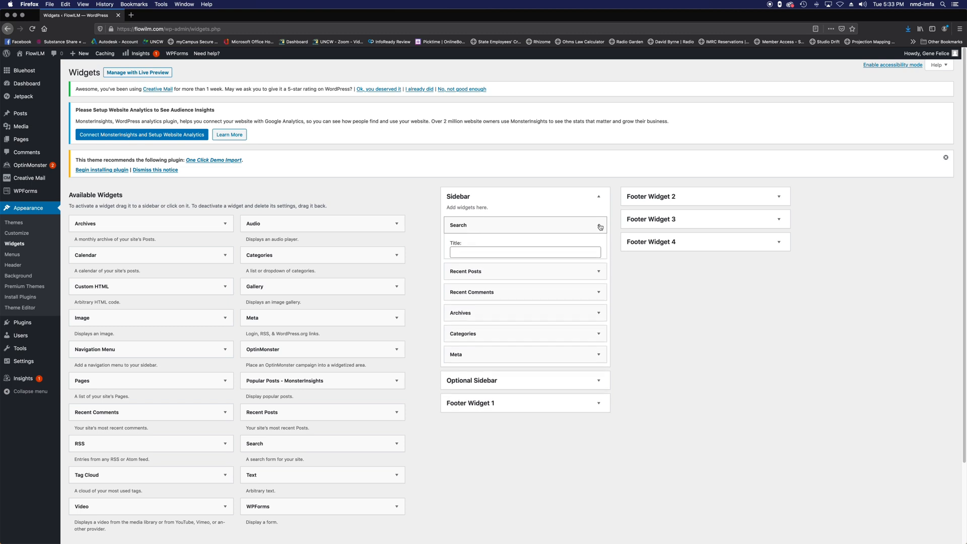
{"action": "left_click", "coordinate": [600, 249]}
{"action": "left_click", "coordinate": [600, 249]}
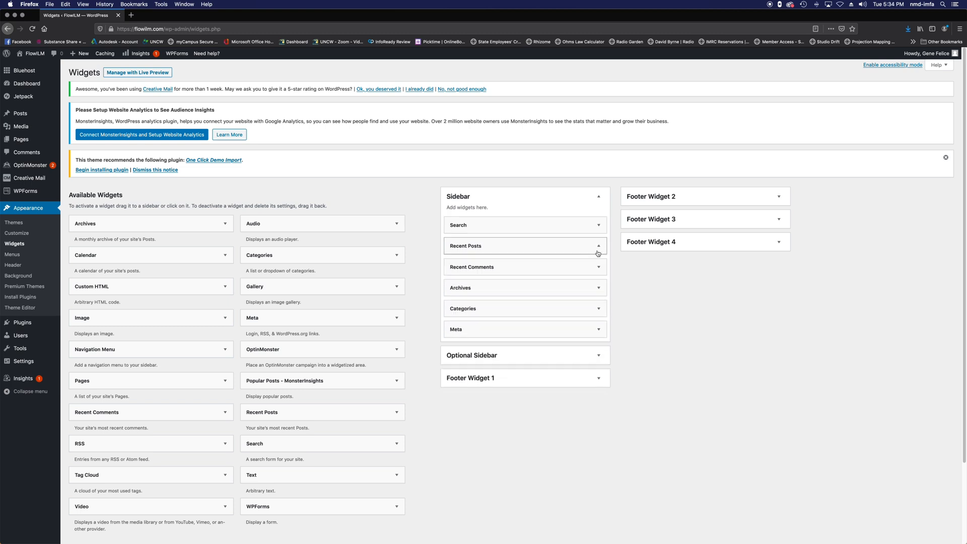
{"action": "left_click", "coordinate": [600, 274]}
{"action": "left_click", "coordinate": [600, 272]}
Delete the Search, Recent Posts and Recent Comments widgets from the Sidebar area
{"action": "left_click", "coordinate": [598, 225]}
{"action": "left_click", "coordinate": [459, 266]}
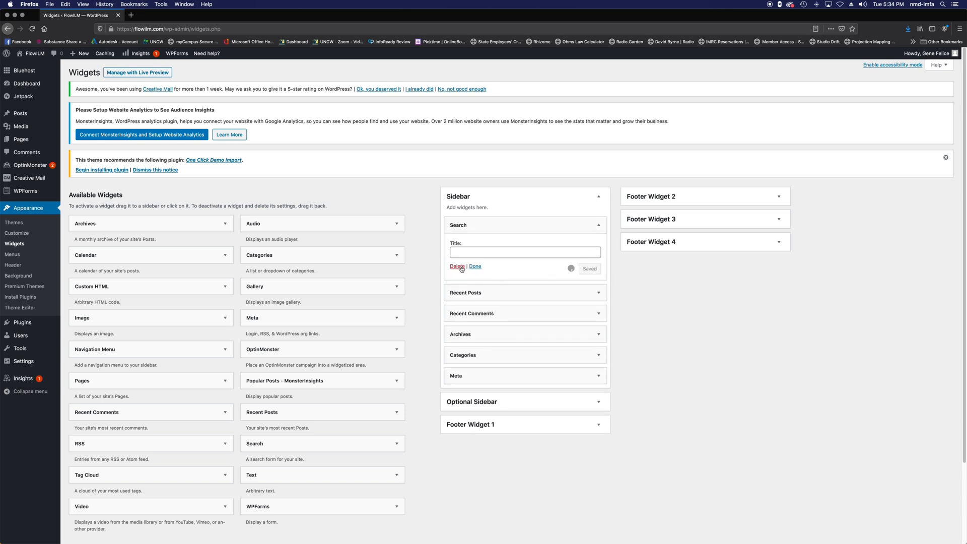
{"action": "left_click", "coordinate": [597, 225]}
{"action": "left_click", "coordinate": [457, 296]}
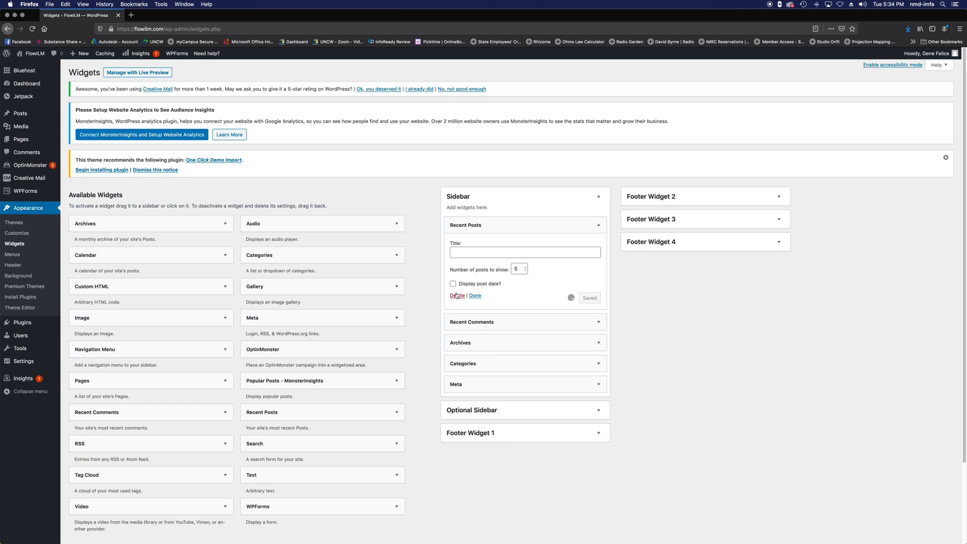
{"action": "left_click", "coordinate": [596, 225]}
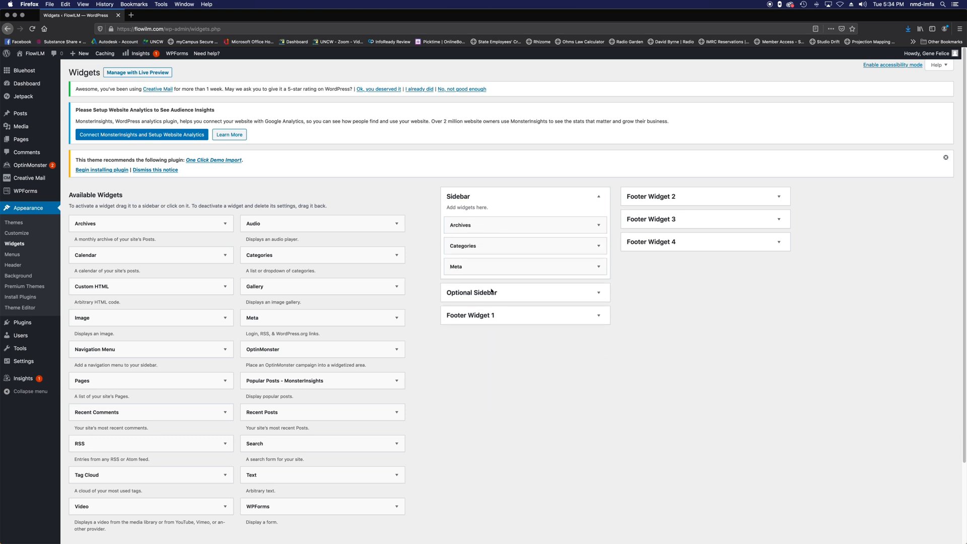
Delete the Archives, Categories and Meta widgets from the Sidebar area
{"action": "left_click", "coordinate": [598, 227]}
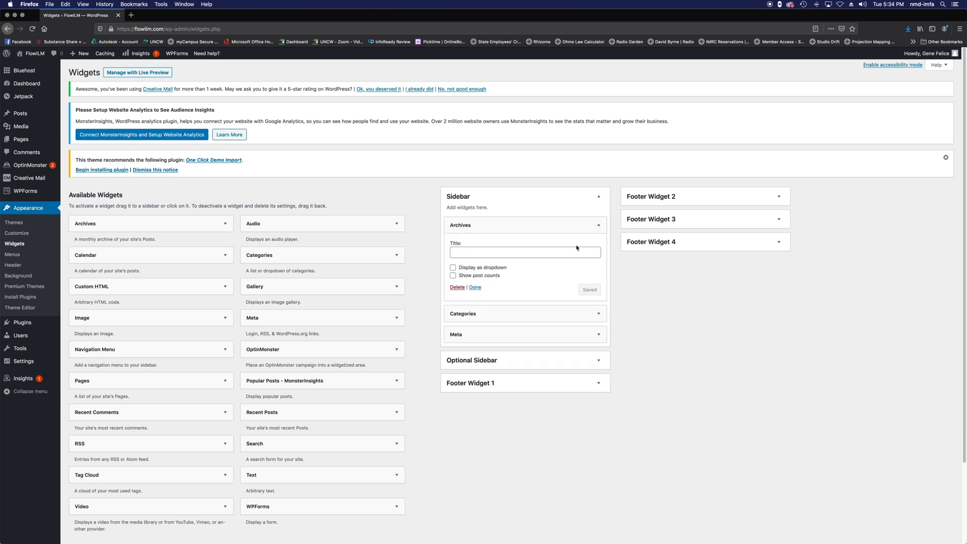
{"action": "left_click", "coordinate": [453, 290]}
{"action": "left_click", "coordinate": [598, 225]}
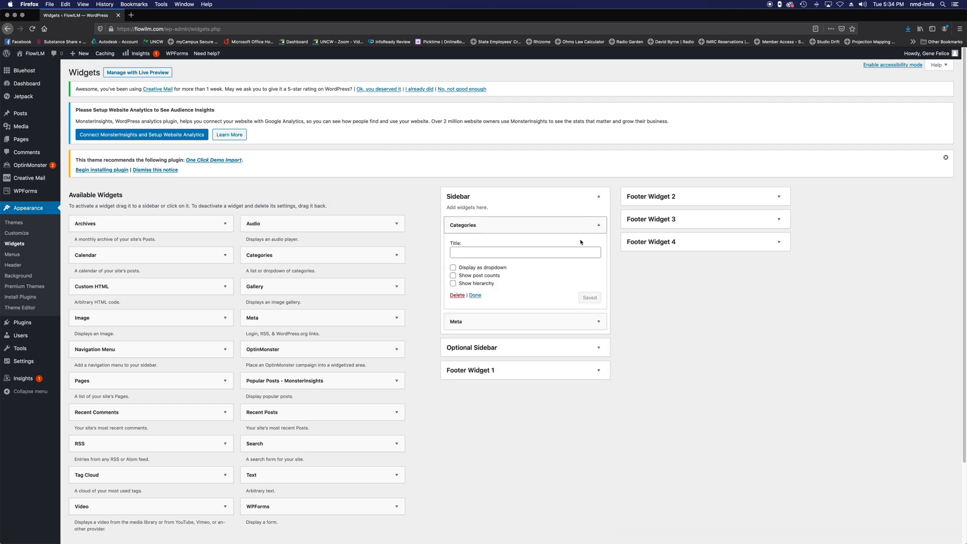
{"action": "left_click", "coordinate": [454, 296]}
{"action": "left_click", "coordinate": [598, 226]}
{"action": "left_click", "coordinate": [457, 267]}
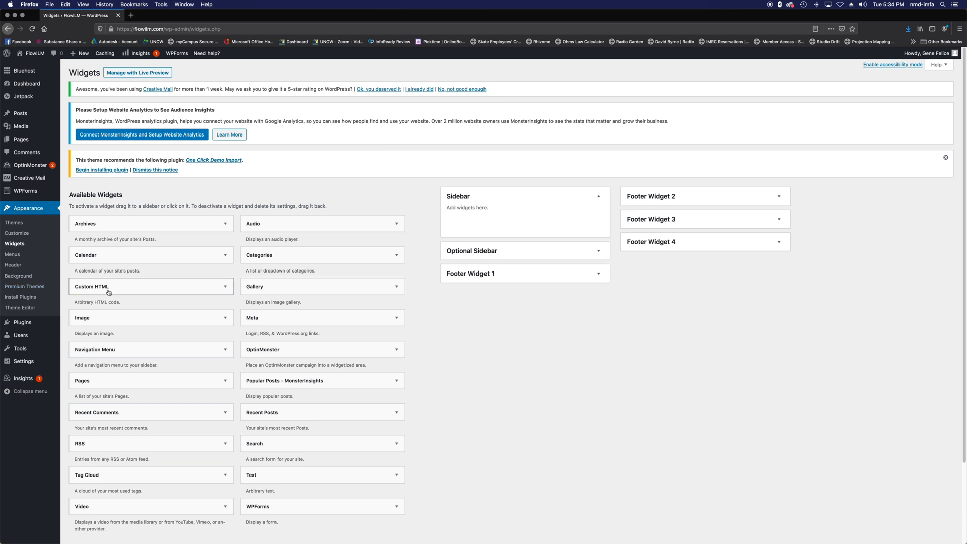
Add a Custom HTML widget to the Optional Sidebar and move it into the Sidebar area
{"action": "left_click", "coordinate": [224, 287]}
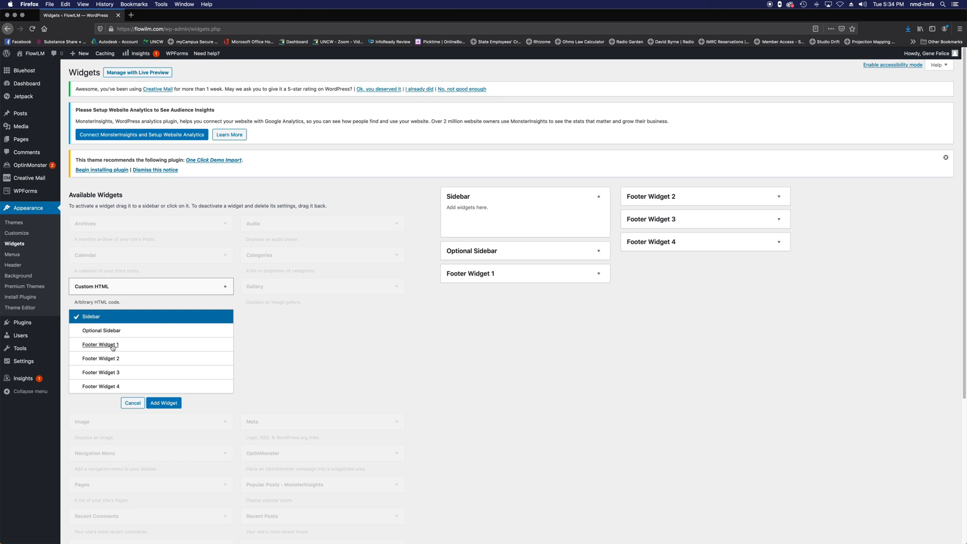
{"action": "left_click", "coordinate": [113, 332]}
{"action": "left_click", "coordinate": [173, 404]}
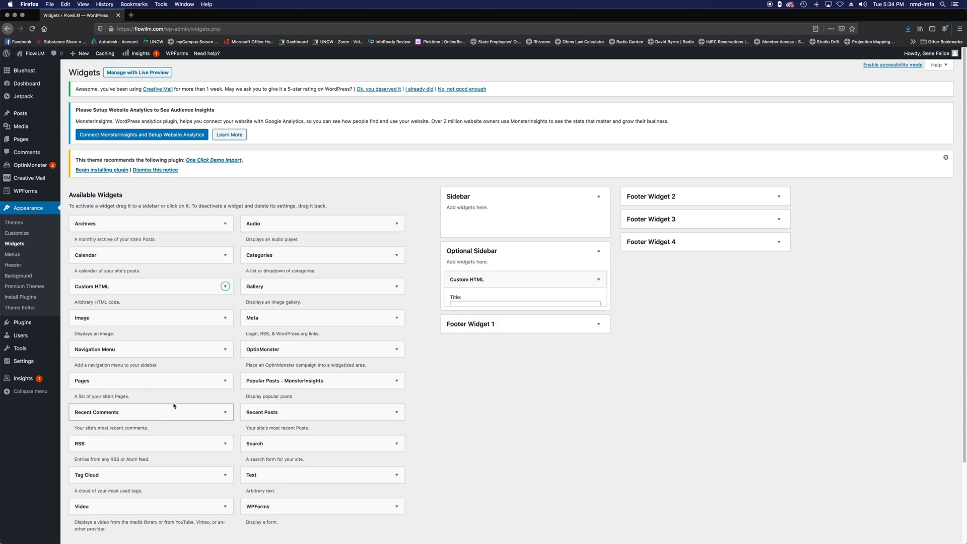
{"action": "left_click_drag", "start_coordinate": [457, 284], "coordinate": [458, 223]}
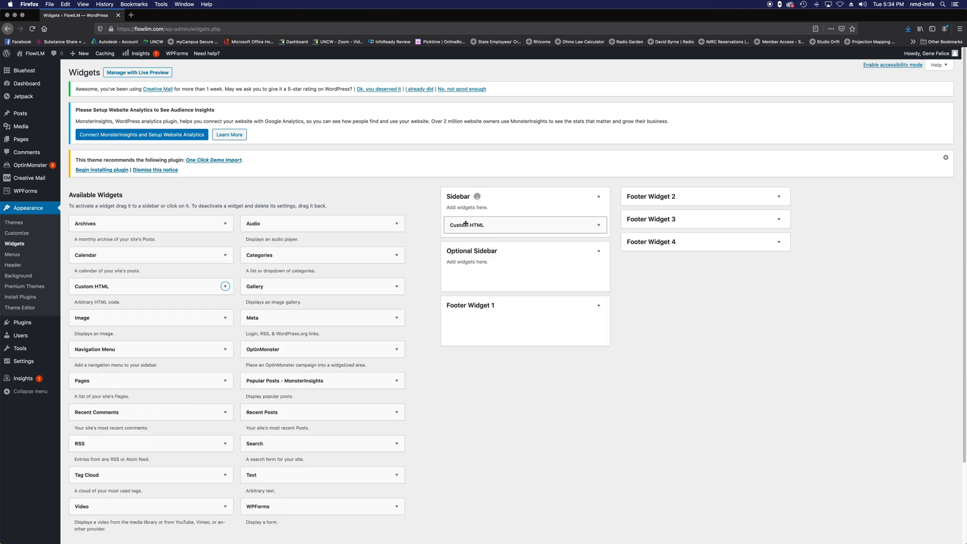
Look over the Custom HTML widget's settings and delete it from the Sidebar area
{"action": "left_click", "coordinate": [598, 225]}
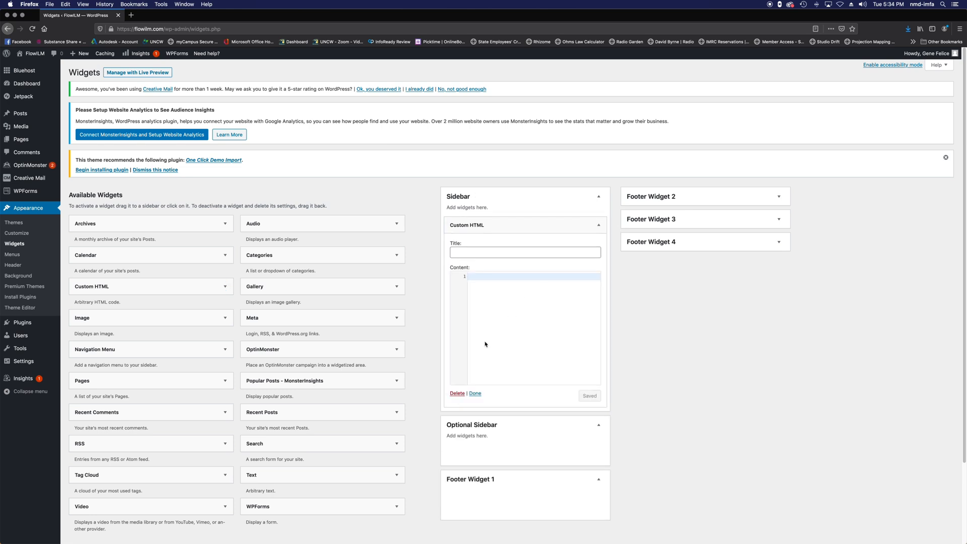
{"action": "left_click", "coordinate": [598, 224]}
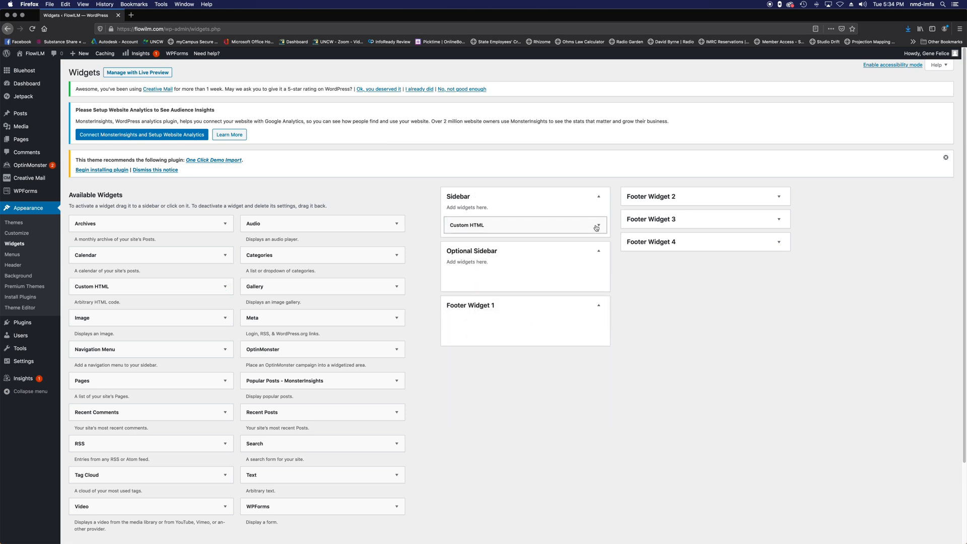
{"action": "right_click", "coordinate": [588, 225]}
{"action": "left_click", "coordinate": [596, 227]}
{"action": "left_click", "coordinate": [598, 224]}
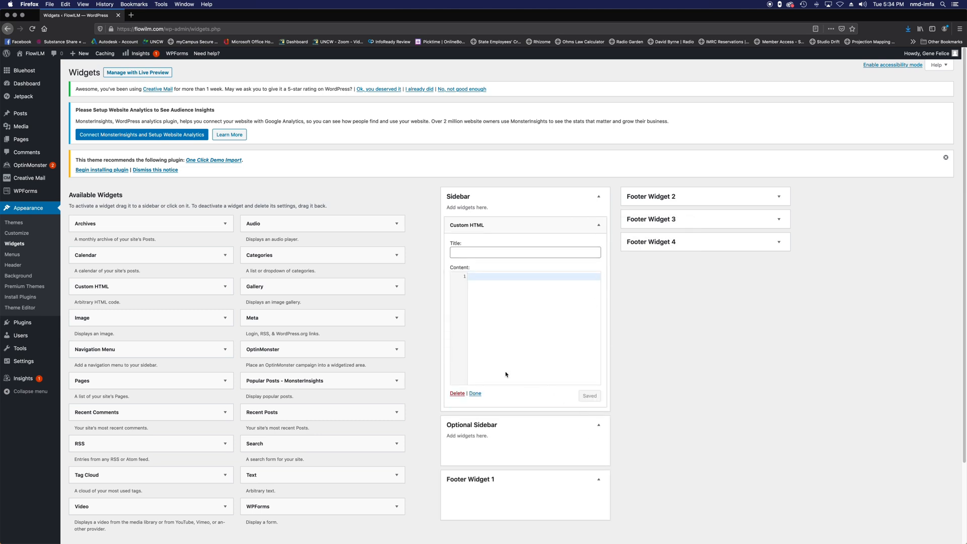
{"action": "left_click", "coordinate": [457, 394]}
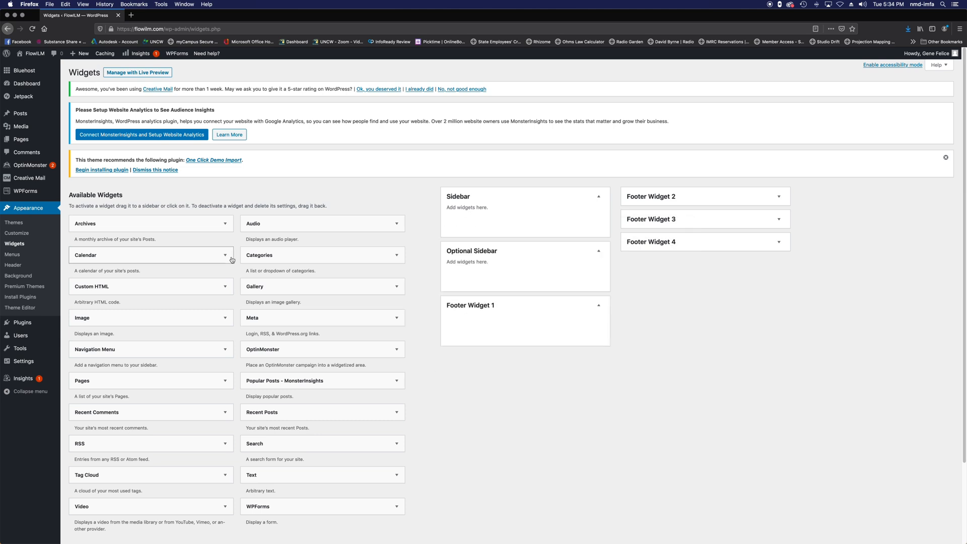
Add a Navigation Menu widget to the Sidebar area and set its menu to Main Menu
{"action": "scroll", "coordinate": [177, 333], "scroll_direction": "down", "scroll_amount": 3}
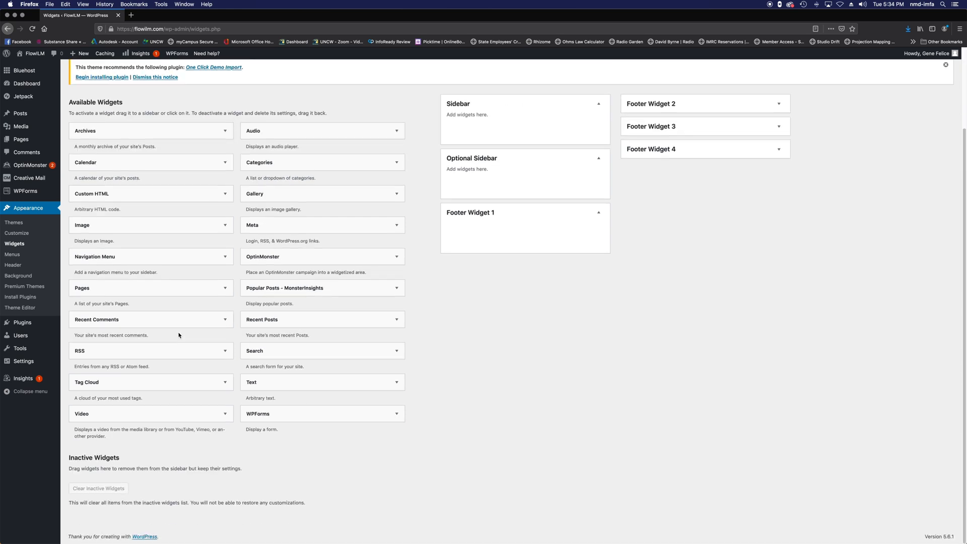
{"action": "scroll", "coordinate": [178, 335], "scroll_direction": "up", "scroll_amount": 1}
{"action": "left_click_drag", "start_coordinate": [201, 280], "coordinate": [542, 151]}
{"action": "left_click", "coordinate": [482, 182]}
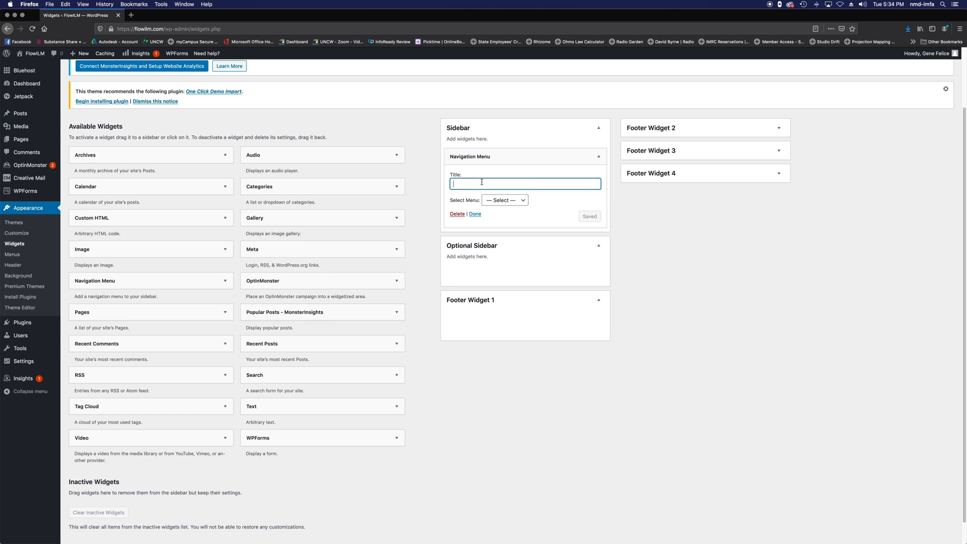
{"action": "left_click", "coordinate": [498, 200]}
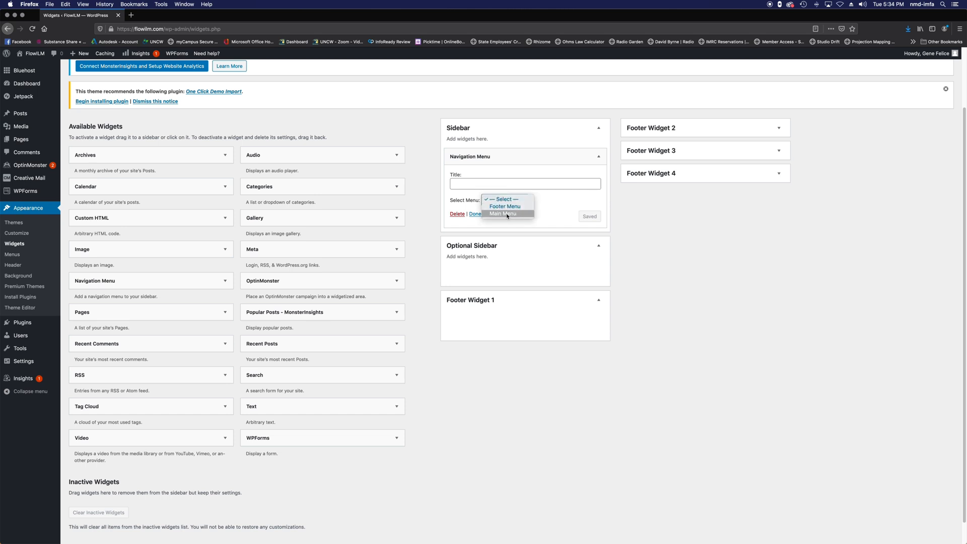
{"action": "left_click", "coordinate": [507, 214]}
{"action": "left_click", "coordinate": [589, 217]}
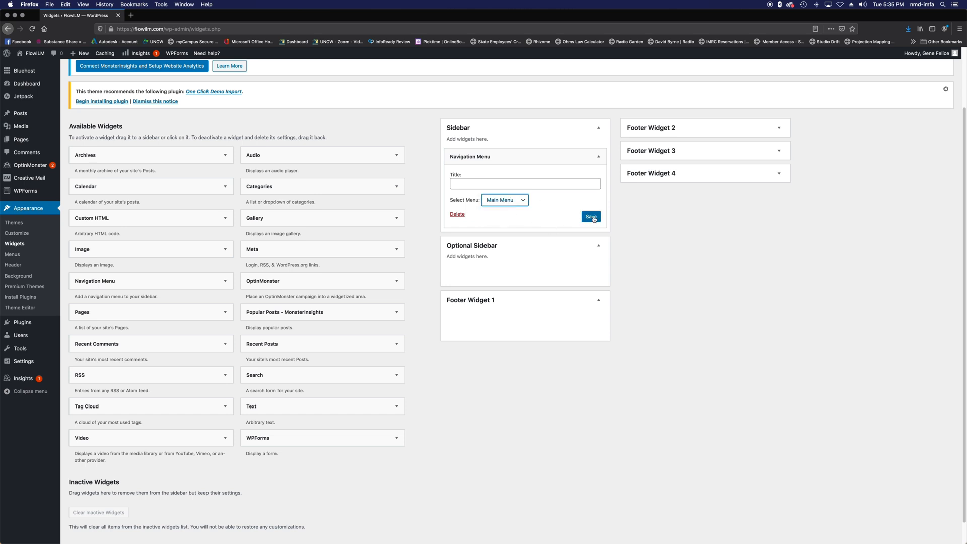
{"action": "left_click", "coordinate": [495, 183]}
{"action": "type", "text": "Sid"}
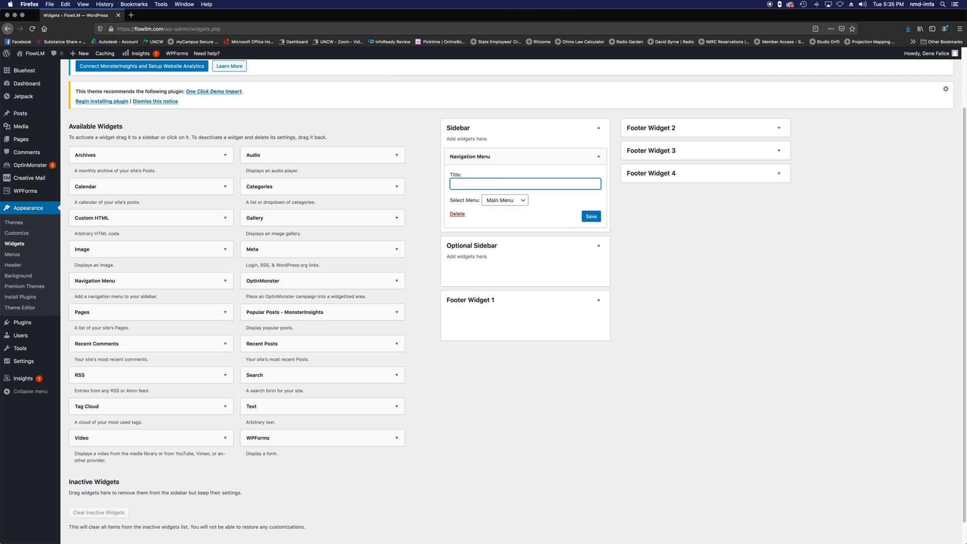
{"action": "left_click", "coordinate": [554, 223]}
{"action": "left_click", "coordinate": [224, 314]}
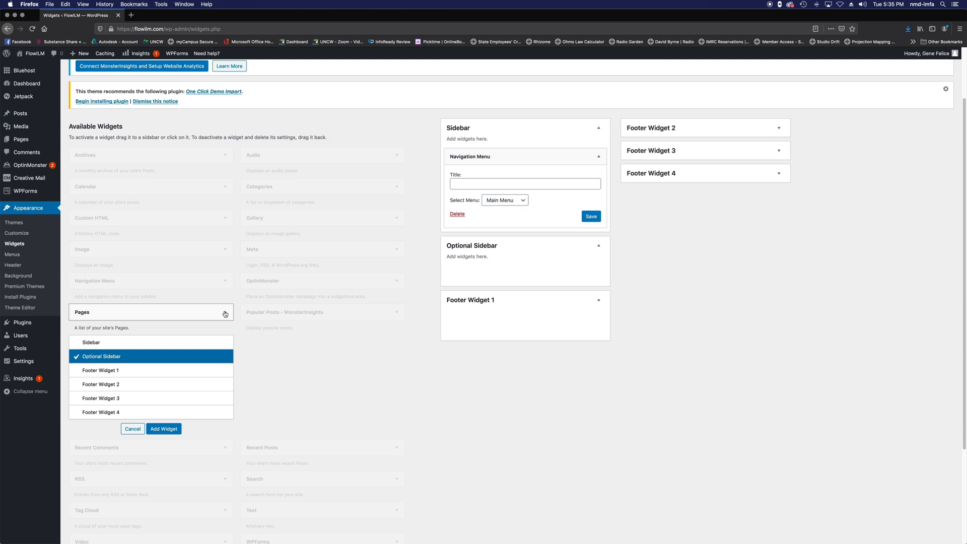
{"action": "left_click", "coordinate": [225, 313]}
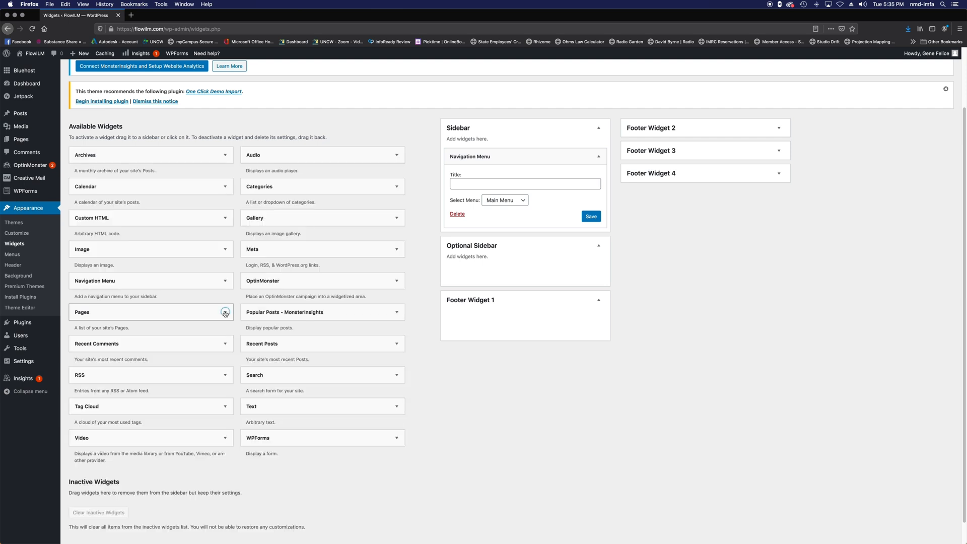
{"action": "left_click", "coordinate": [395, 156]}
{"action": "left_click", "coordinate": [396, 155]}
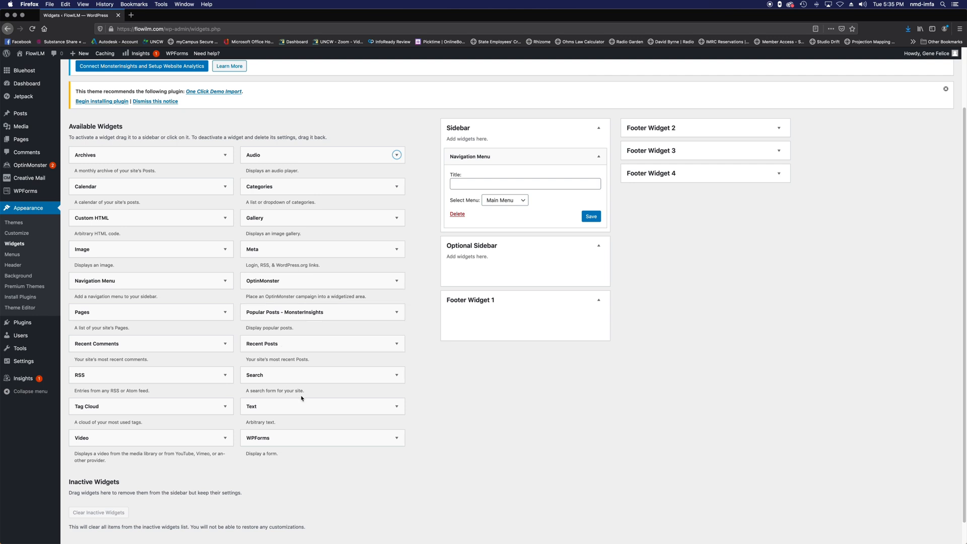
Add a Search widget to the Footer Widget 1 area, title it "Search" and save it
{"action": "scroll", "coordinate": [334, 430], "scroll_direction": "down", "scroll_amount": 1}
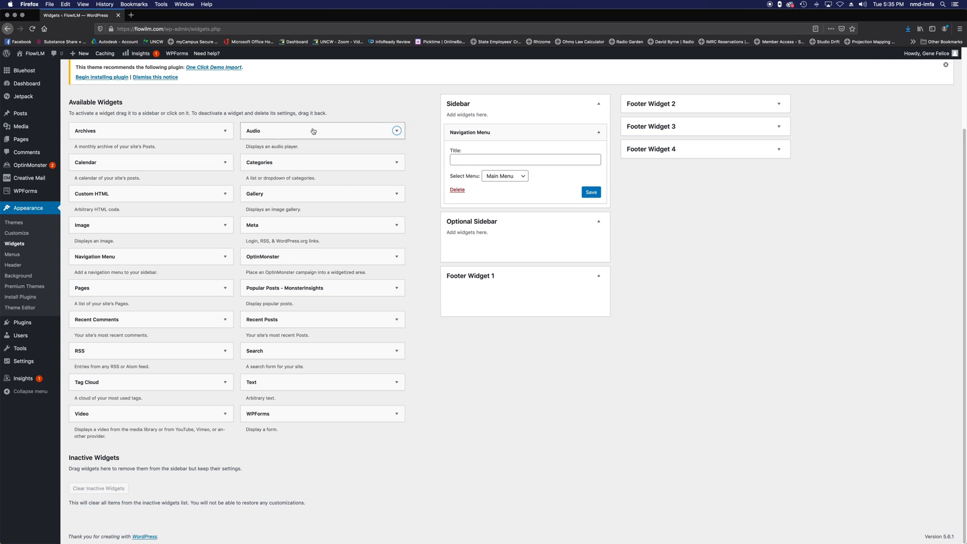
{"action": "left_click", "coordinate": [397, 352]}
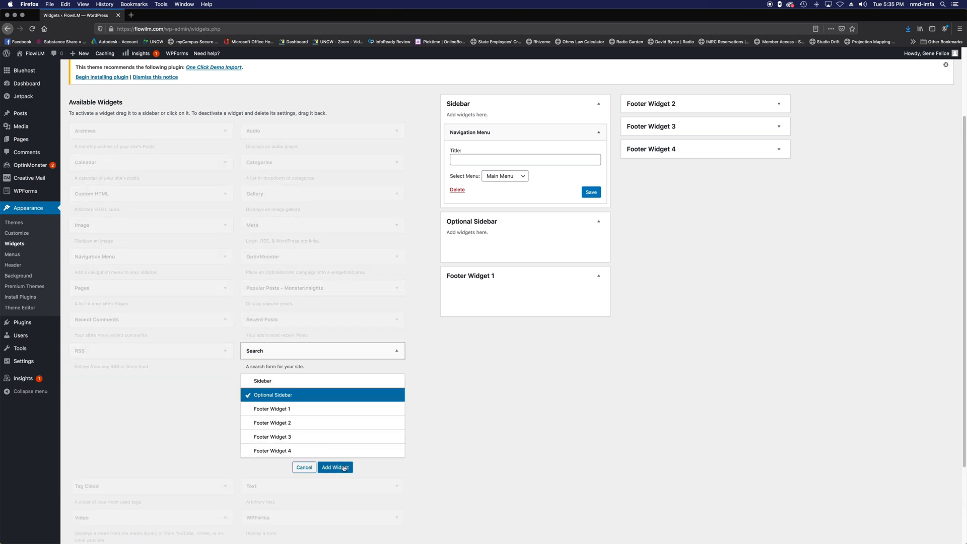
{"action": "left_click", "coordinate": [309, 409]}
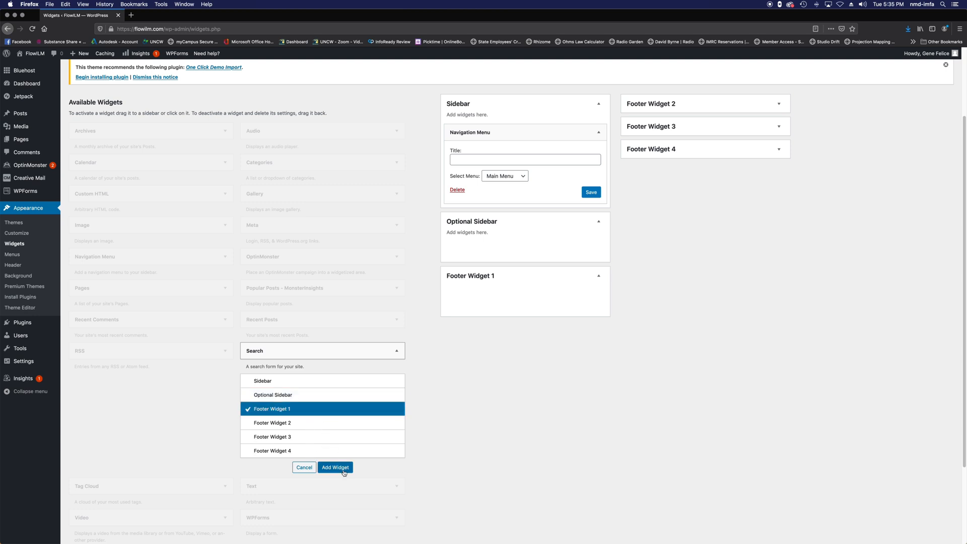
{"action": "left_click", "coordinate": [335, 468]}
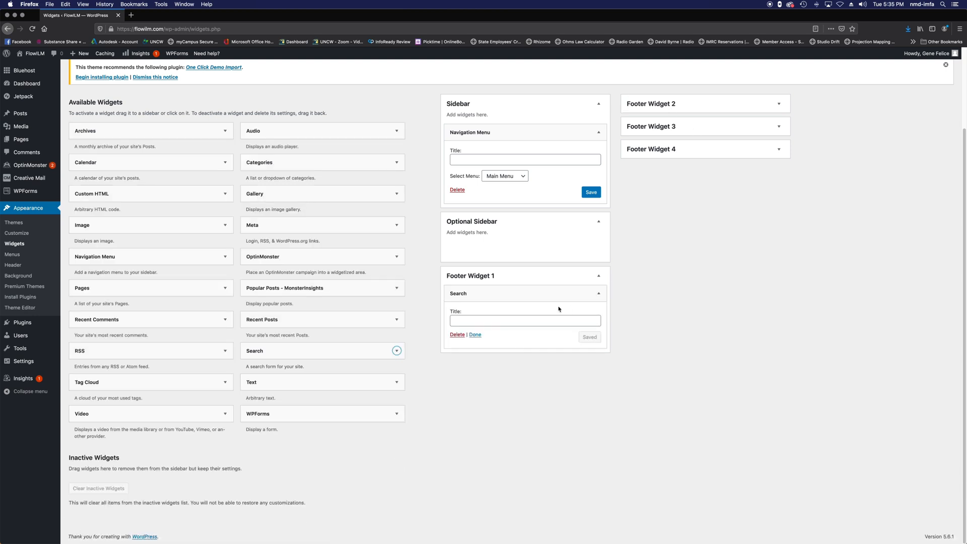
{"action": "left_click", "coordinate": [496, 318]}
{"action": "type", "text": "Search"}
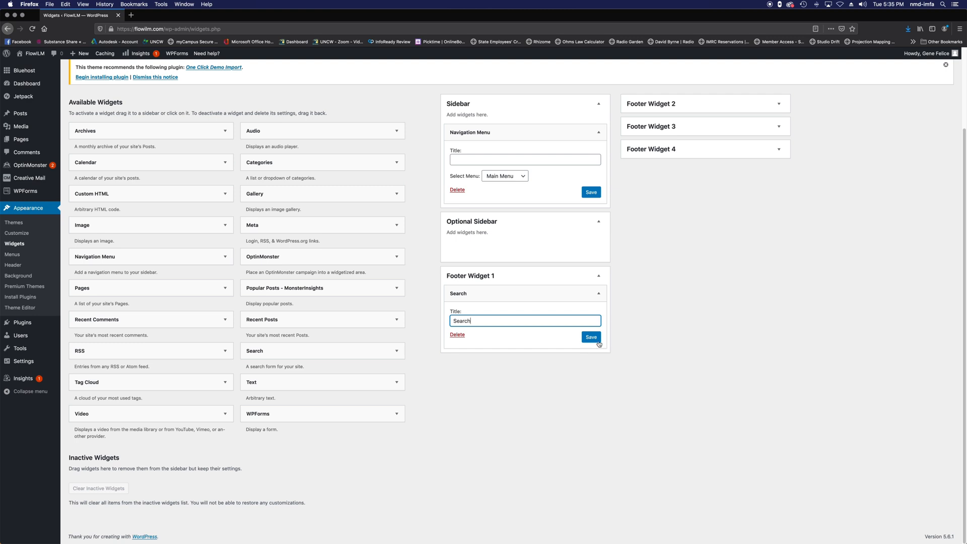
{"action": "left_click", "coordinate": [598, 342]}
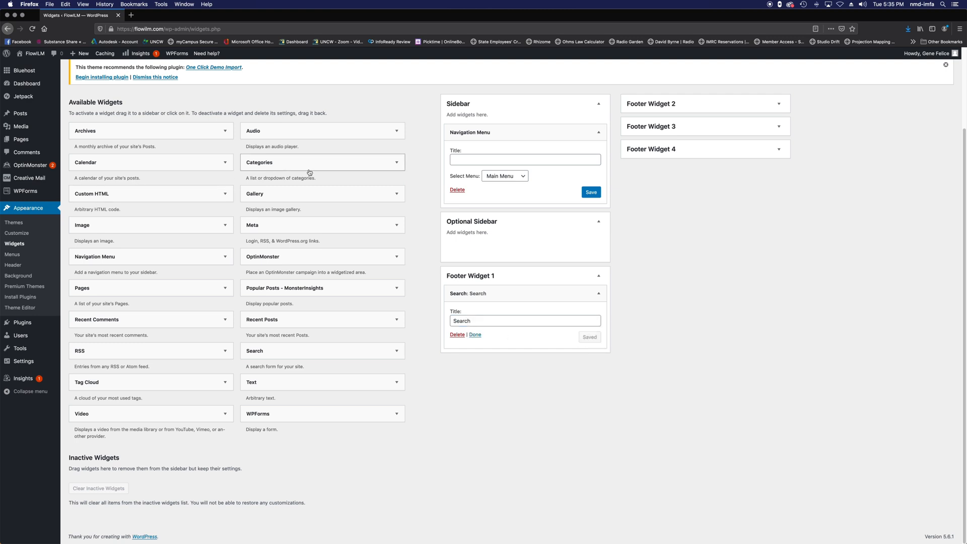
Add a Gallery widget to the Footer Widget 1 area and title it "Recent photos"
{"action": "left_click", "coordinate": [396, 193]}
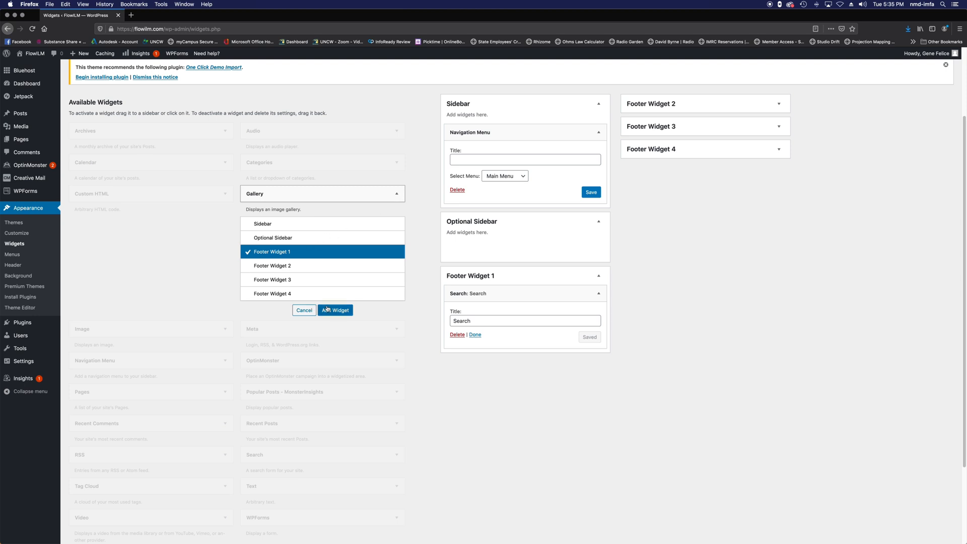
{"action": "left_click", "coordinate": [333, 310]}
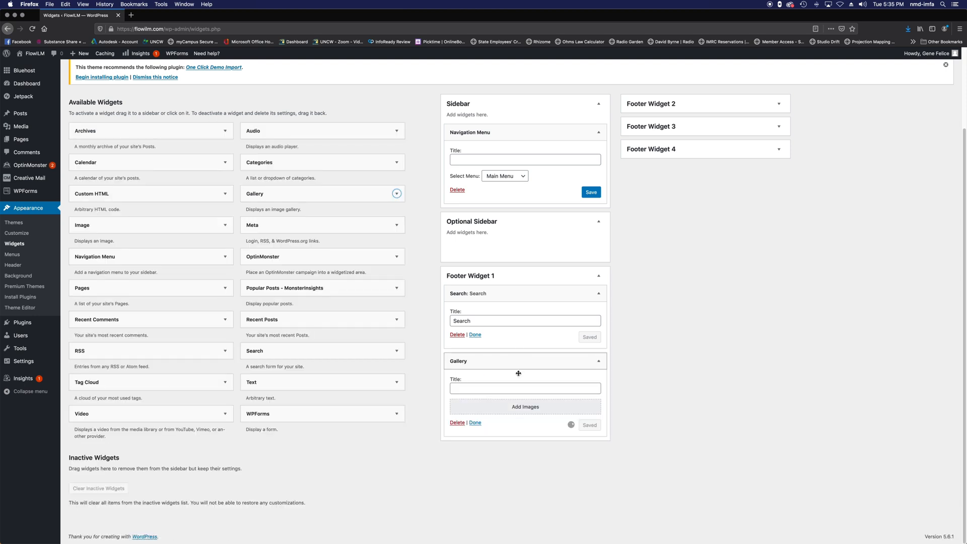
{"action": "left_click", "coordinate": [508, 388]}
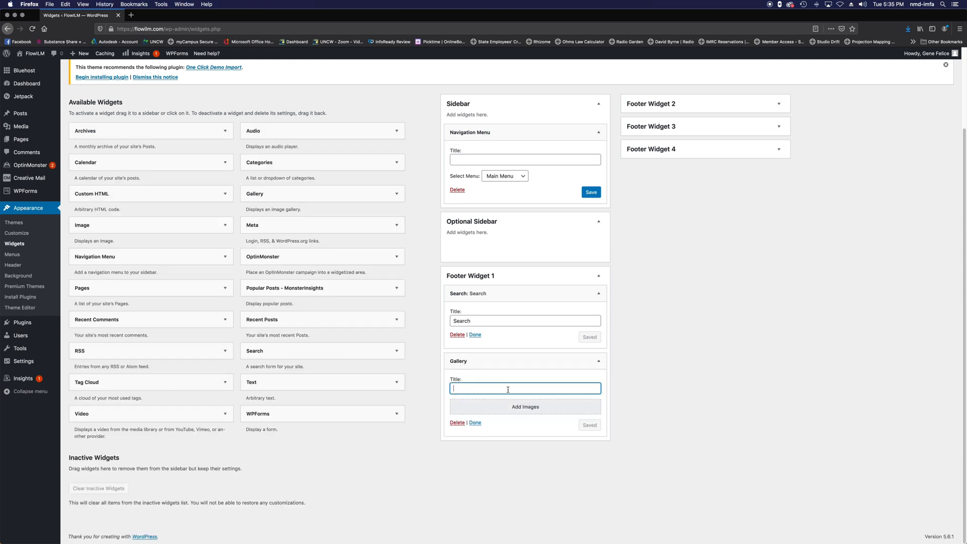
{"action": "type", "text": "Recent photos"}
Fill the Gallery widget with a new gallery of the first four media library images and save the widget
{"action": "left_click", "coordinate": [553, 409]}
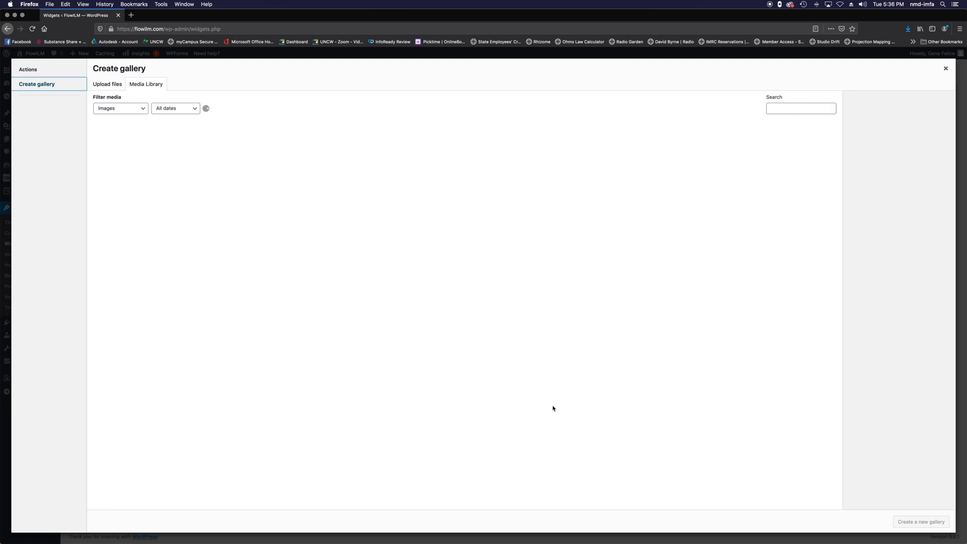
{"action": "left_click", "coordinate": [136, 159]}
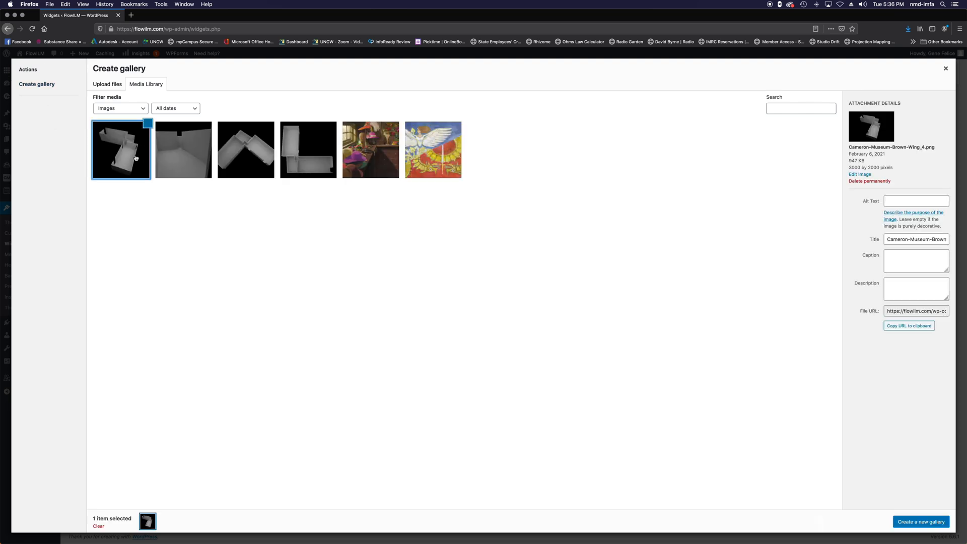
{"action": "left_click", "coordinate": [197, 161]}
{"action": "left_click", "coordinate": [249, 160]}
{"action": "left_click", "coordinate": [301, 160]}
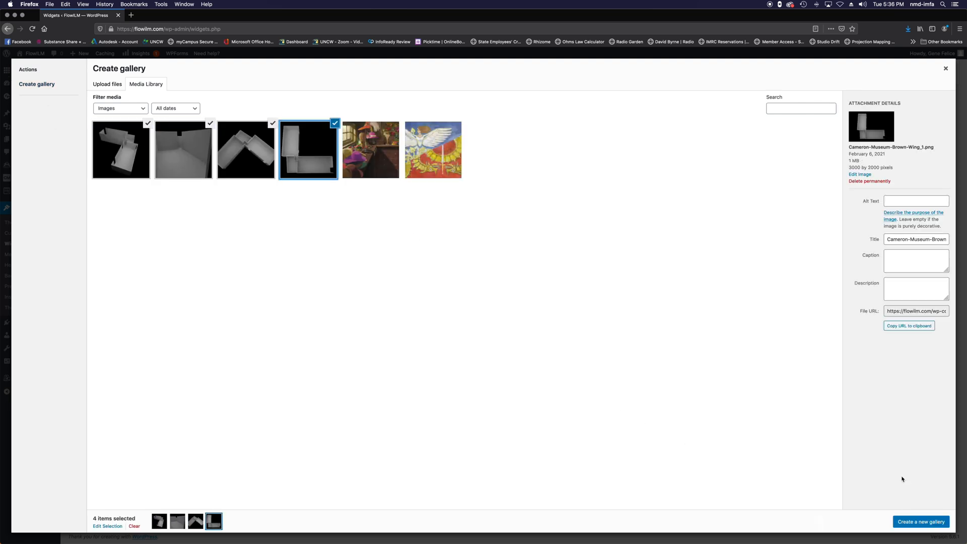
{"action": "left_click", "coordinate": [917, 521]}
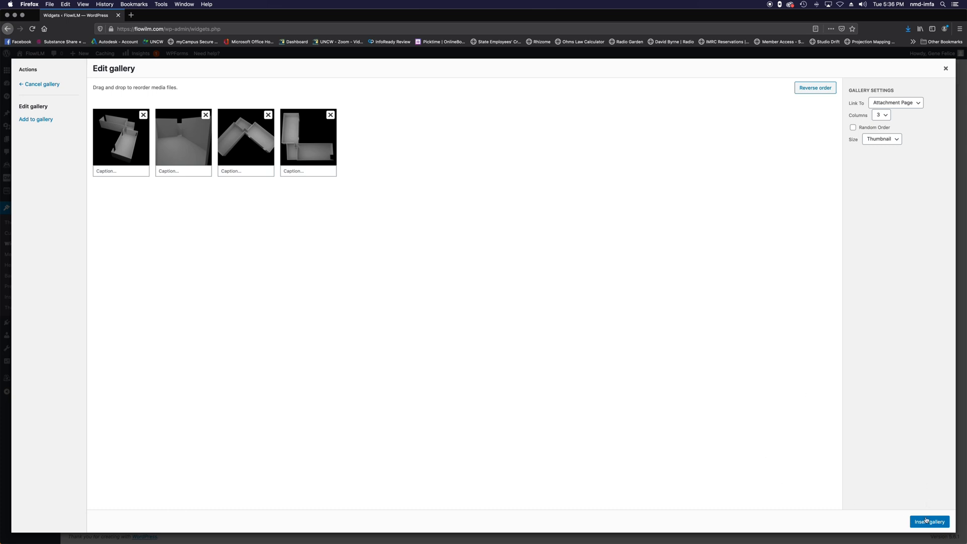
{"action": "left_click", "coordinate": [925, 520]}
{"action": "left_click", "coordinate": [595, 506]}
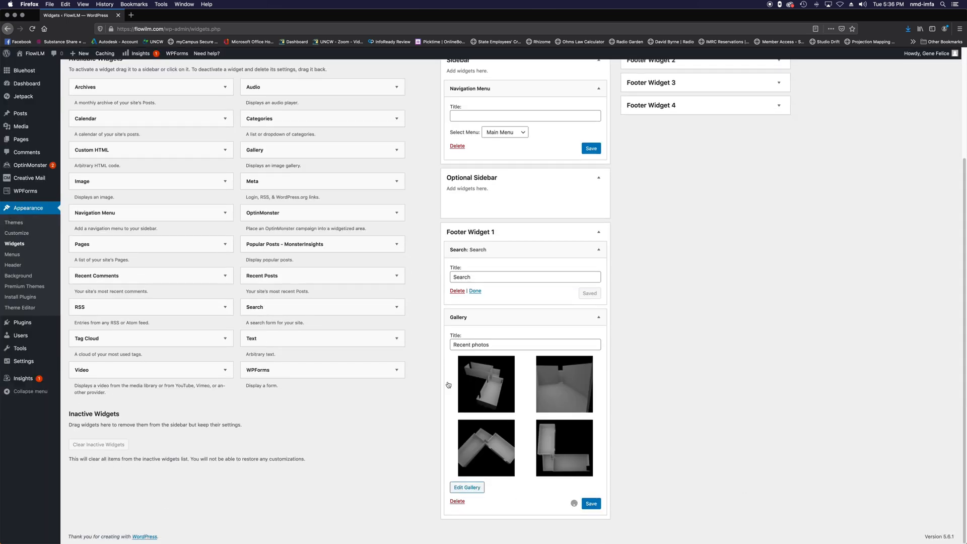
Open the site customizer in a new browser tab and check the footer's Search and Recent photos widgets in the preview
{"action": "scroll", "coordinate": [414, 361], "scroll_direction": "up", "scroll_amount": 3}
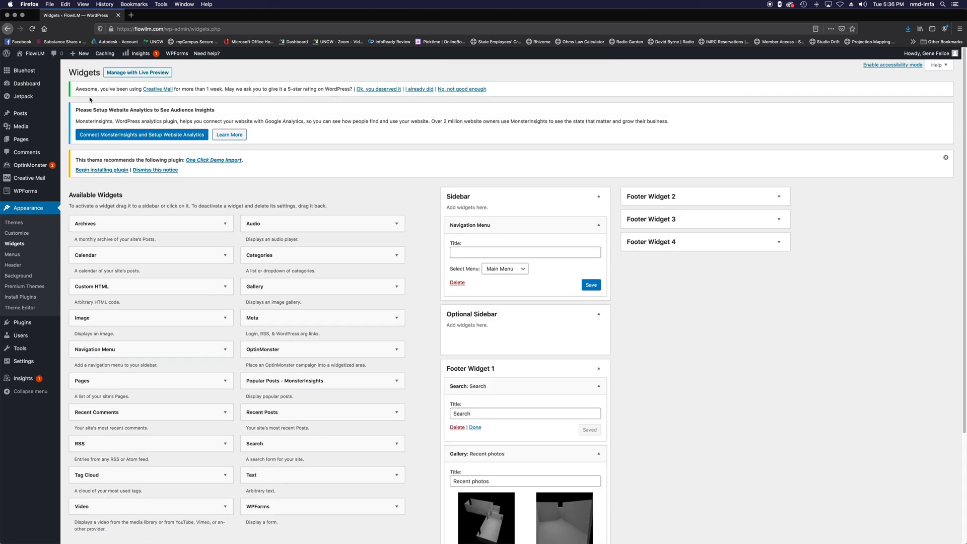
{"action": "middle_click", "coordinate": [26, 234]}
{"action": "left_click", "coordinate": [178, 15]}
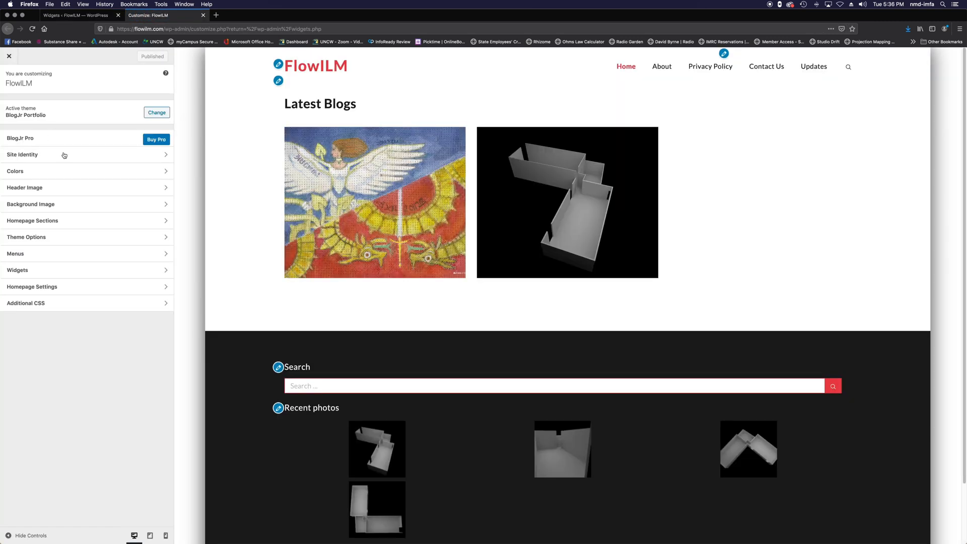
{"action": "scroll", "coordinate": [458, 442], "scroll_direction": "down", "scroll_amount": 1}
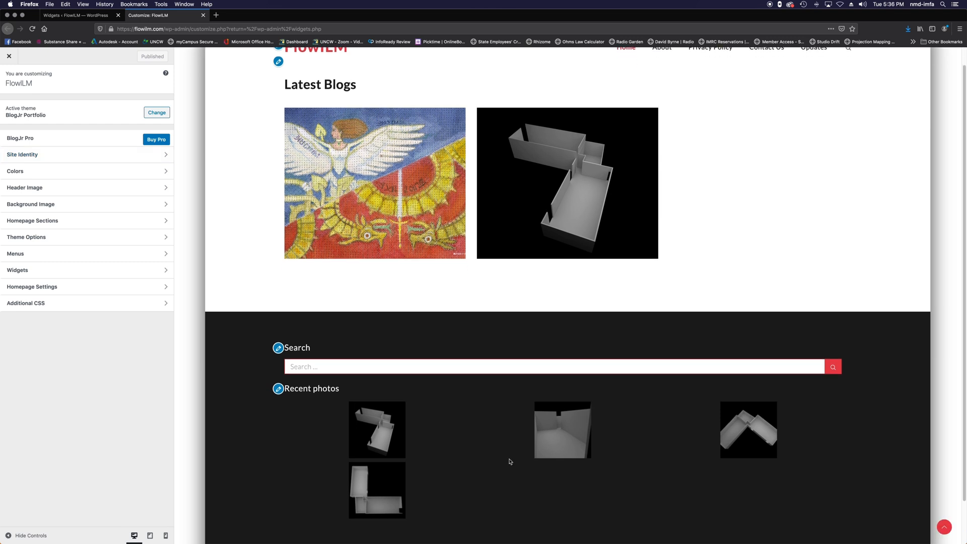
{"action": "scroll", "coordinate": [543, 413], "scroll_direction": "down", "scroll_amount": 2}
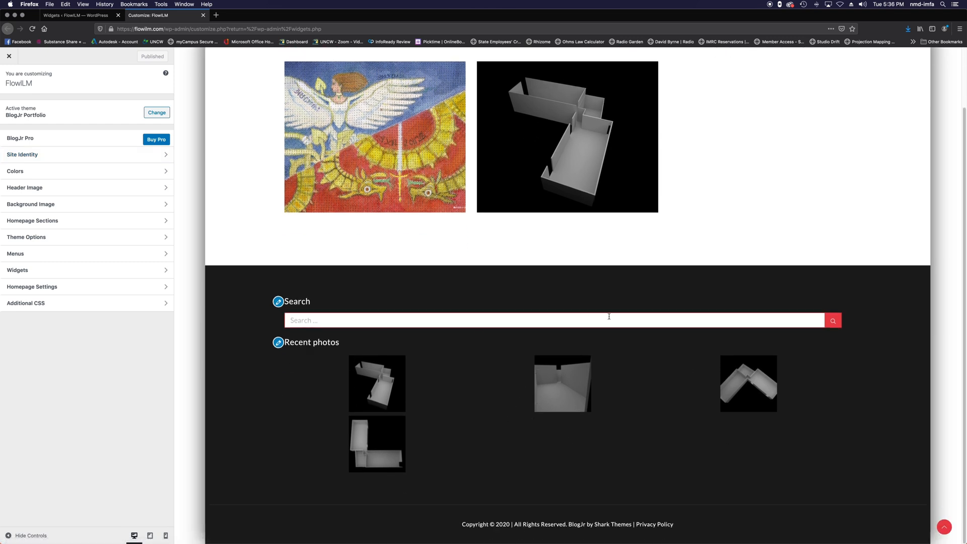
{"action": "scroll", "coordinate": [547, 379], "scroll_direction": "up", "scroll_amount": 3}
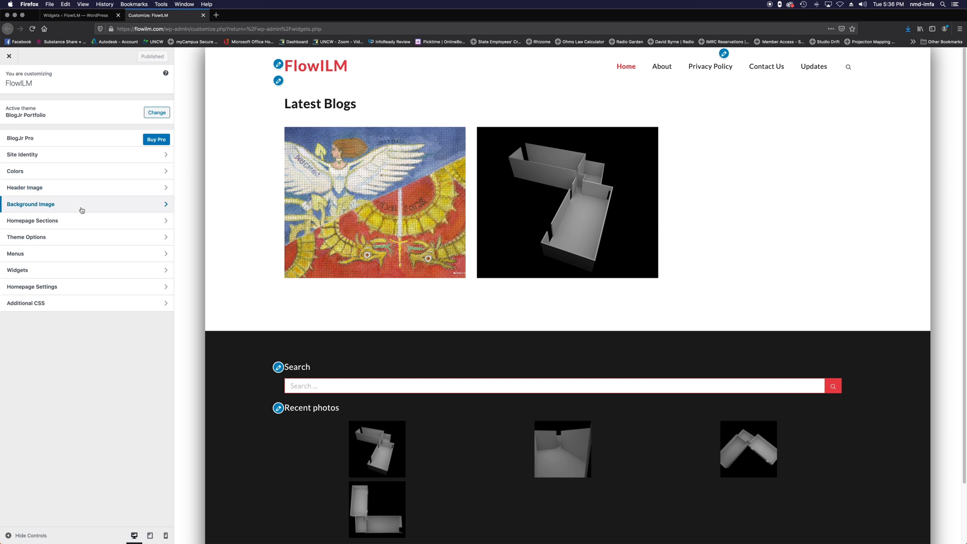
Set the theme's Page Setting sidebar layout to the right-hand sidebar and preview it on the About page
{"action": "left_click", "coordinate": [75, 237]}
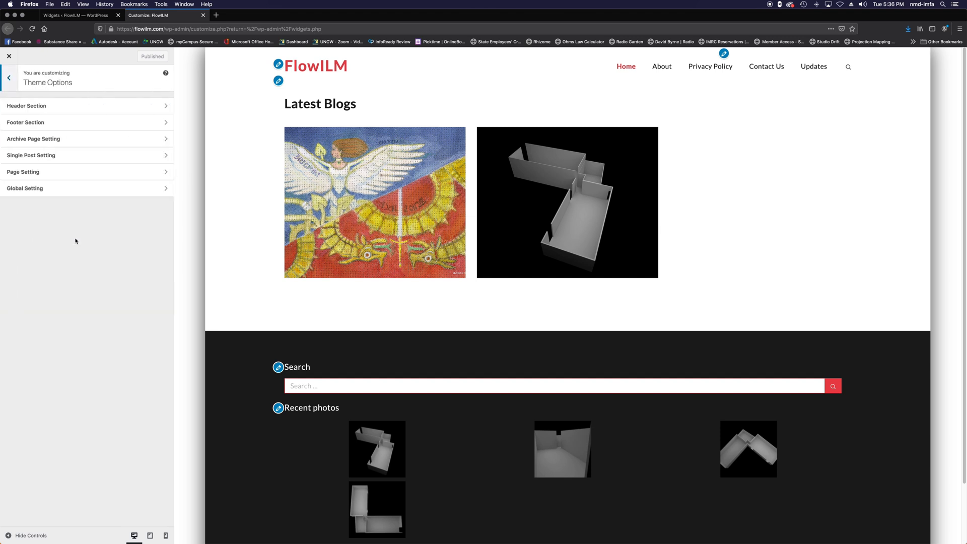
{"action": "left_click", "coordinate": [108, 172]}
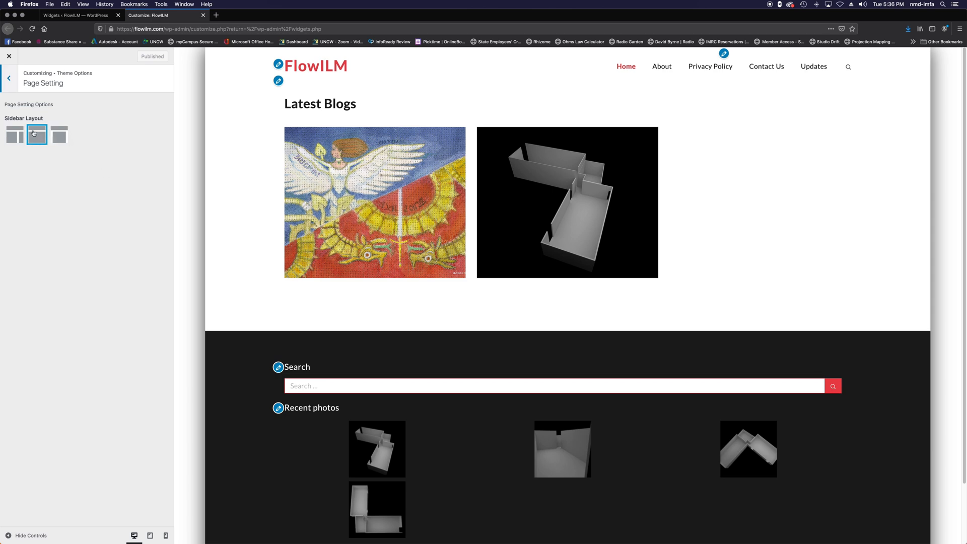
{"action": "left_click", "coordinate": [8, 141]}
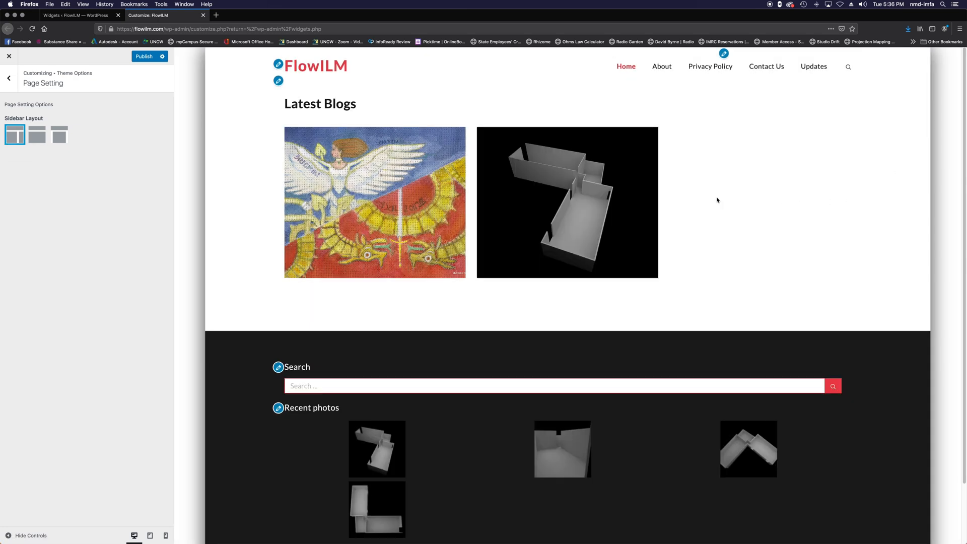
{"action": "left_click", "coordinate": [661, 67]}
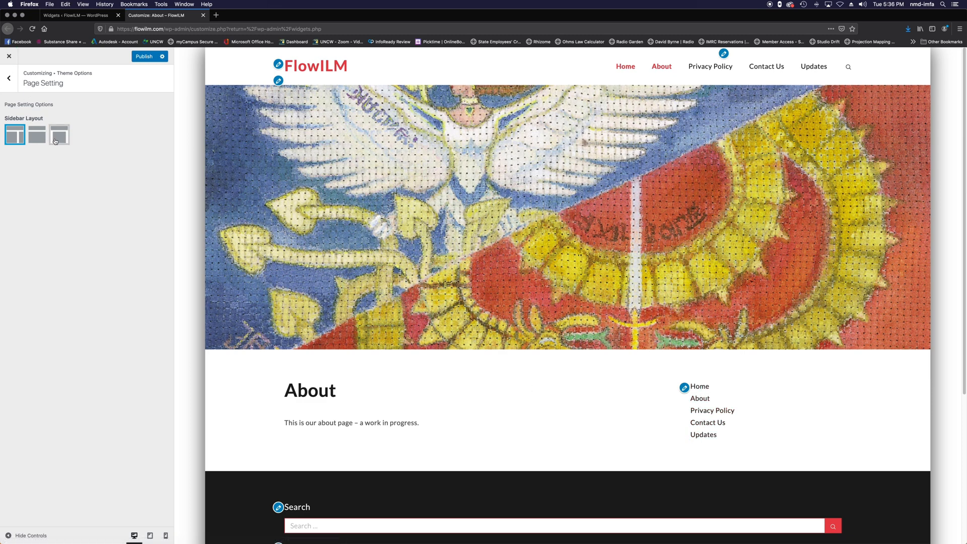
Try the full-width and no-sidebar-content layouts on the About page and restore the right-hand sidebar layout
{"action": "left_click", "coordinate": [37, 136]}
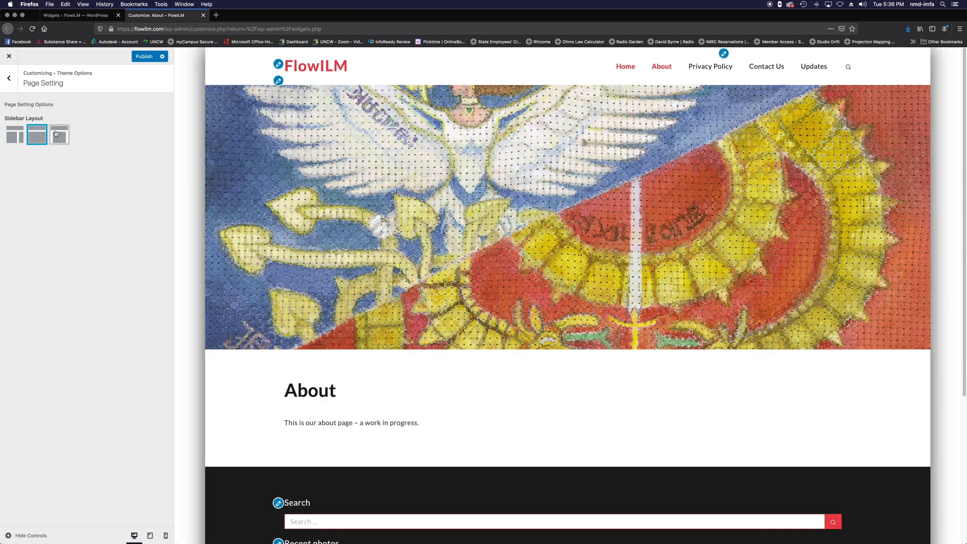
{"action": "left_click", "coordinate": [57, 136]}
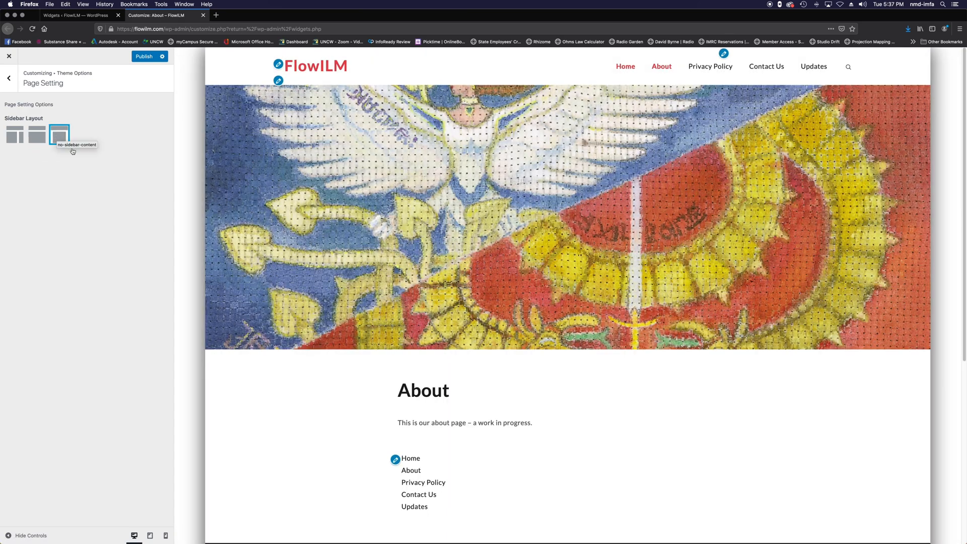
{"action": "scroll", "coordinate": [335, 311], "scroll_direction": "down", "scroll_amount": 5}
{"action": "scroll", "coordinate": [335, 310], "scroll_direction": "down", "scroll_amount": 2}
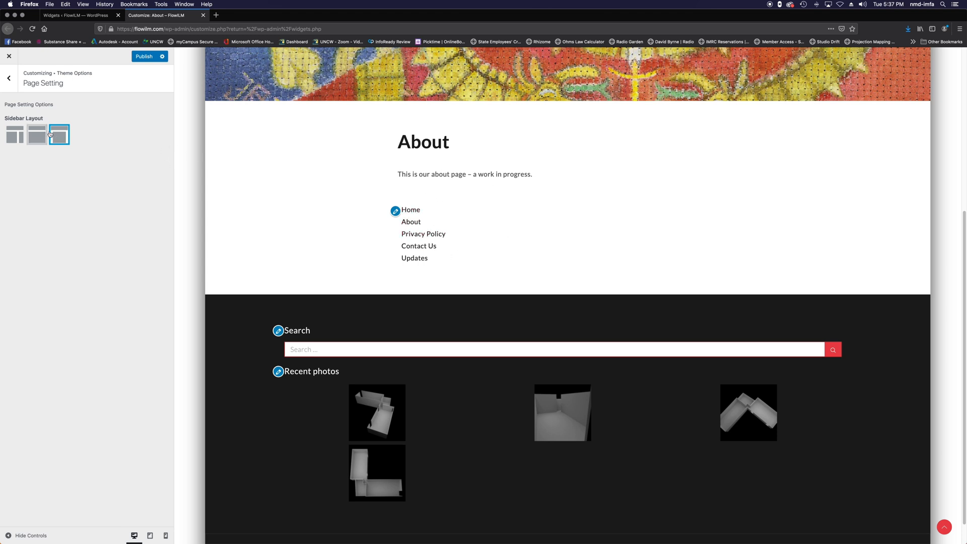
{"action": "left_click", "coordinate": [20, 136]}
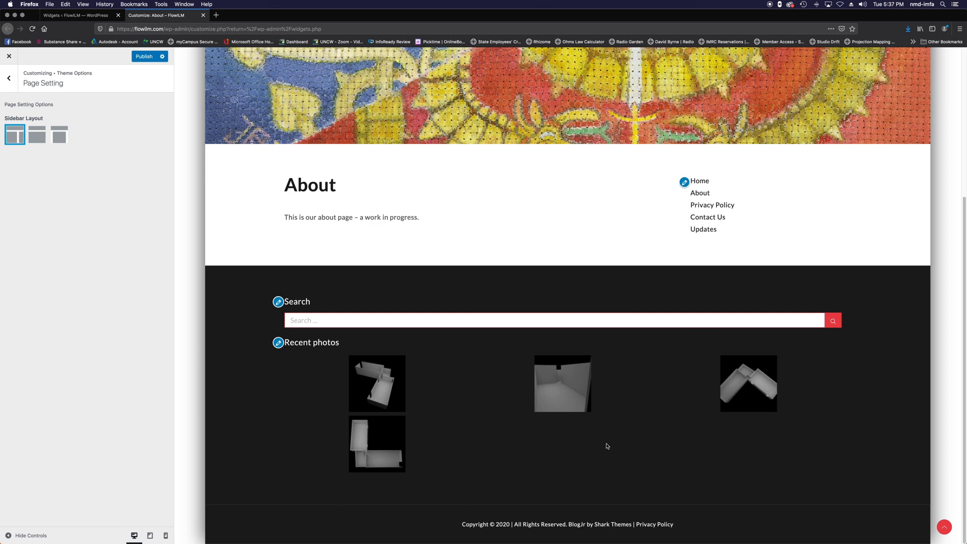
{"action": "scroll", "coordinate": [704, 470], "scroll_direction": "up", "scroll_amount": 5}
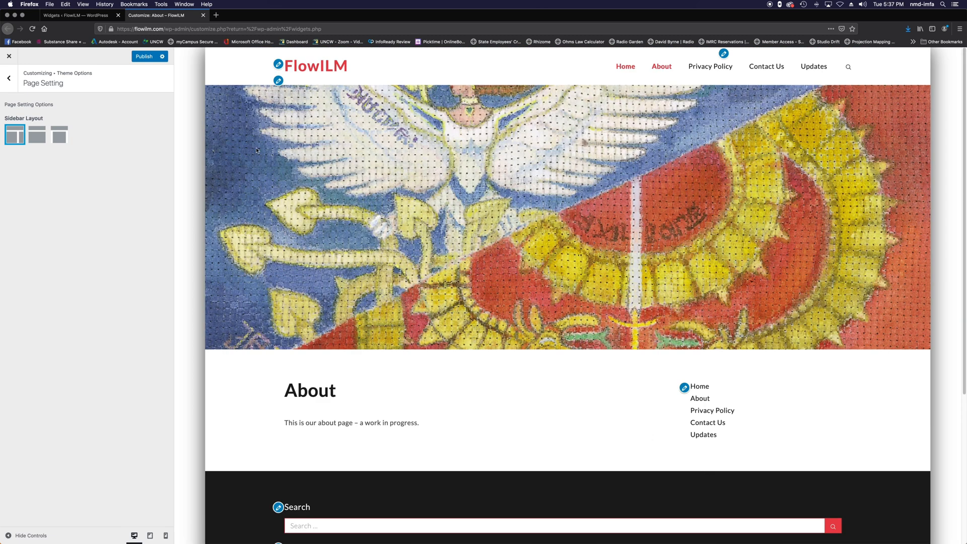
Add a Search widget to the Sidebar area from the customizer's widget settings
{"action": "left_click", "coordinate": [10, 80]}
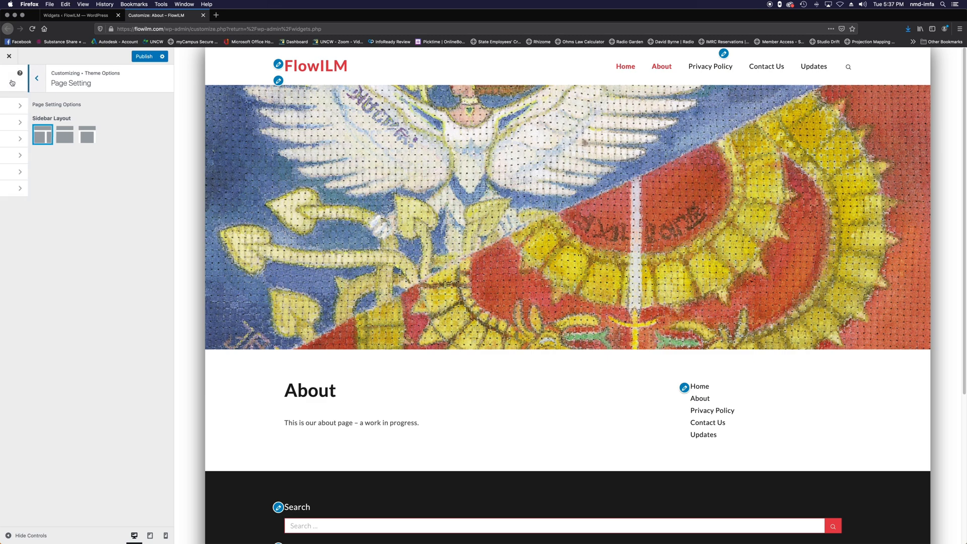
{"action": "left_click", "coordinate": [11, 79]}
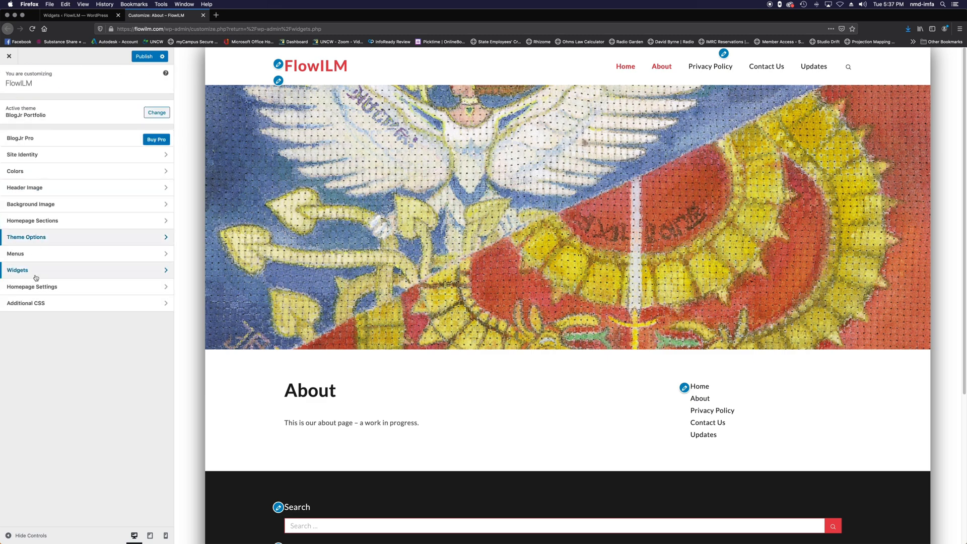
{"action": "left_click", "coordinate": [39, 274]}
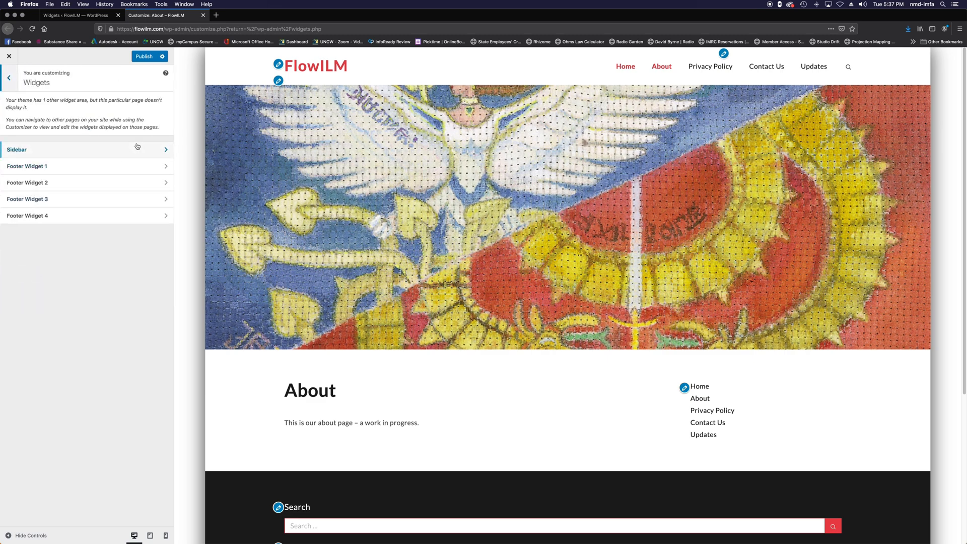
{"action": "left_click", "coordinate": [159, 151]}
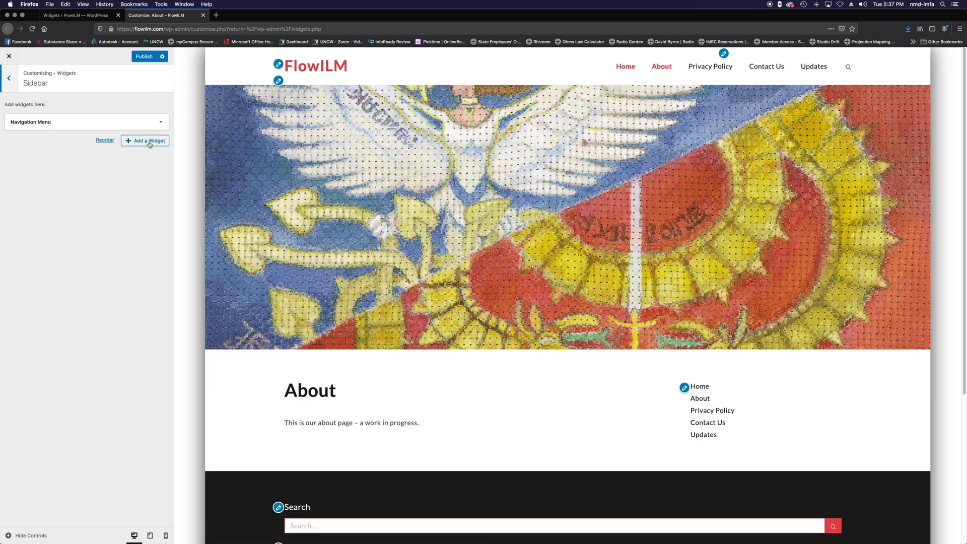
{"action": "left_click", "coordinate": [149, 143]}
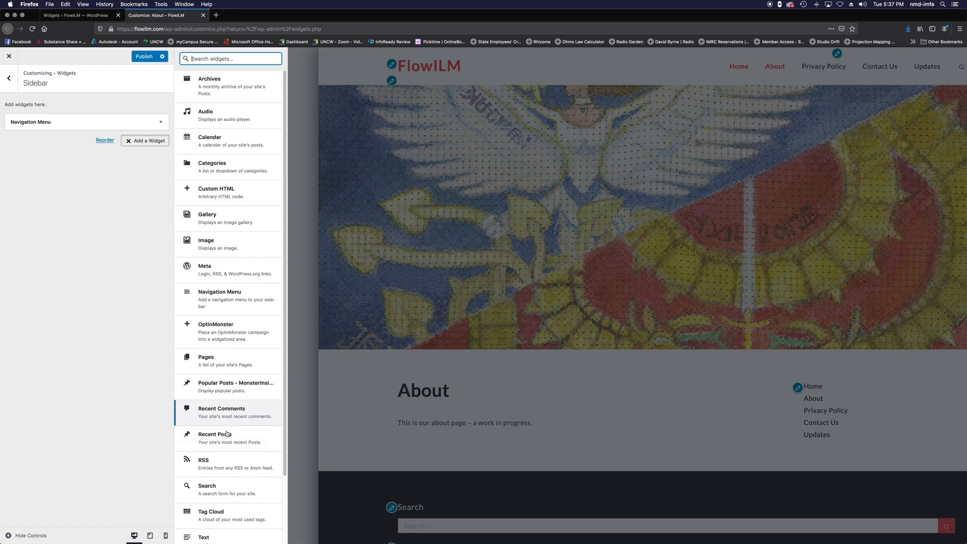
{"action": "left_click", "coordinate": [223, 498]}
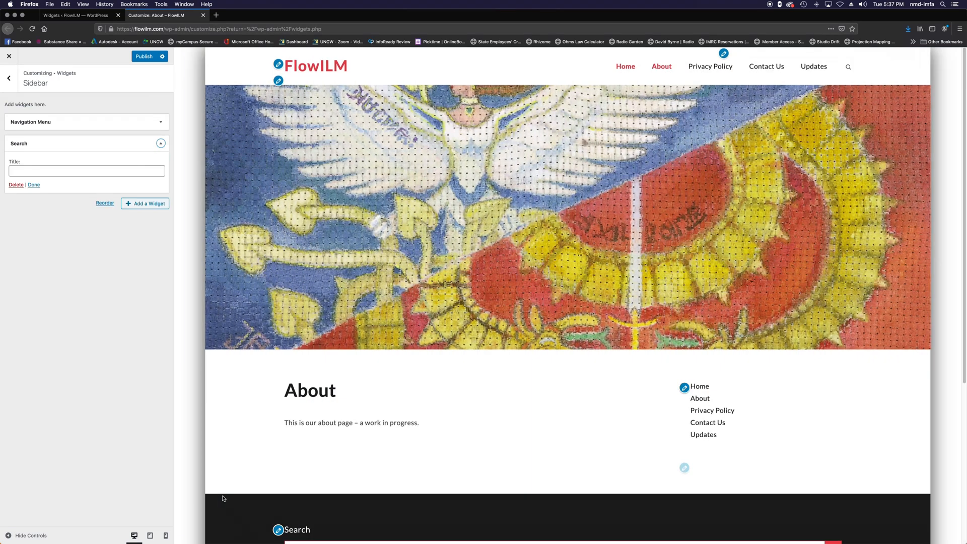
Check the sidebar's Search widget in the customizer preview, then collapse the Footer Widget 1 area on the Widgets page
{"action": "left_click", "coordinate": [718, 470]}
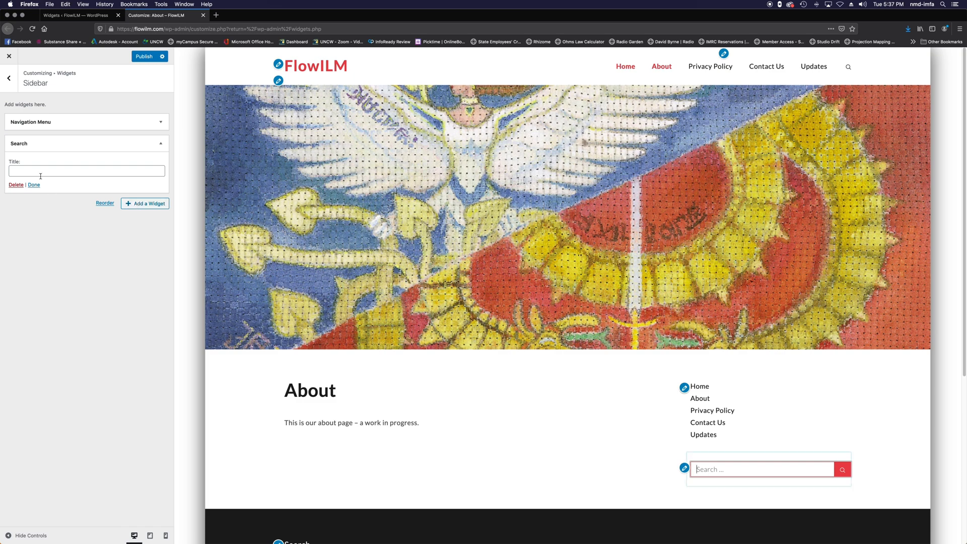
{"action": "left_click", "coordinate": [100, 15]}
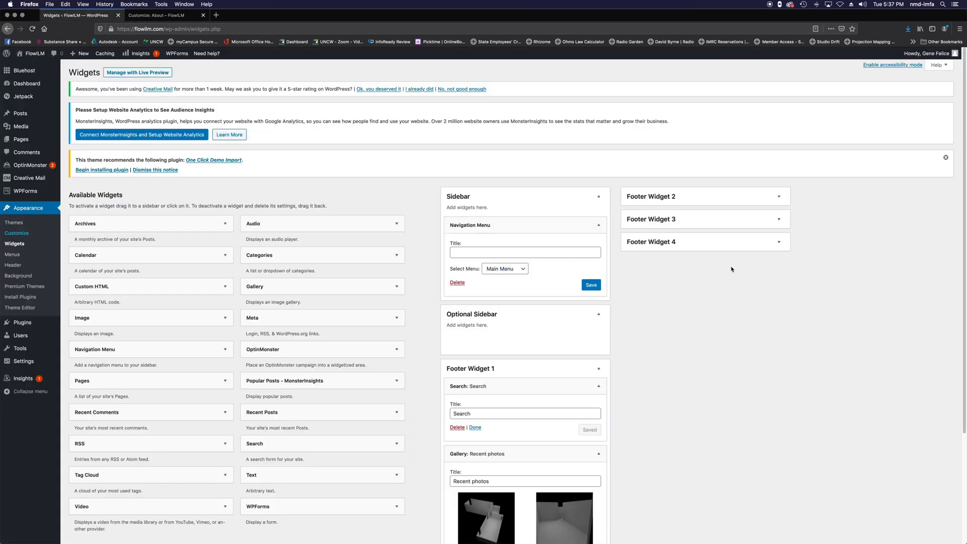
{"action": "scroll", "coordinate": [622, 433], "scroll_direction": "down", "scroll_amount": 4}
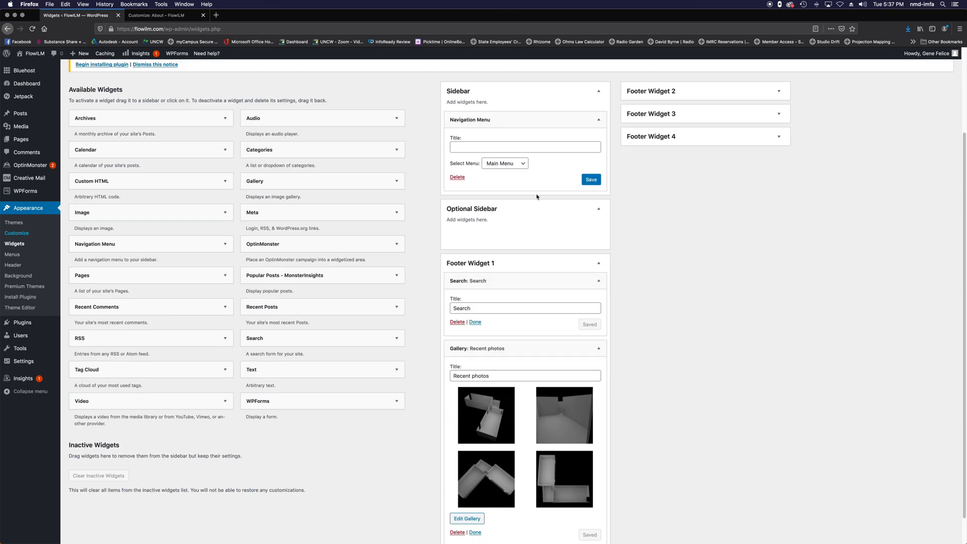
{"action": "scroll", "coordinate": [645, 319], "scroll_direction": "down", "scroll_amount": 1}
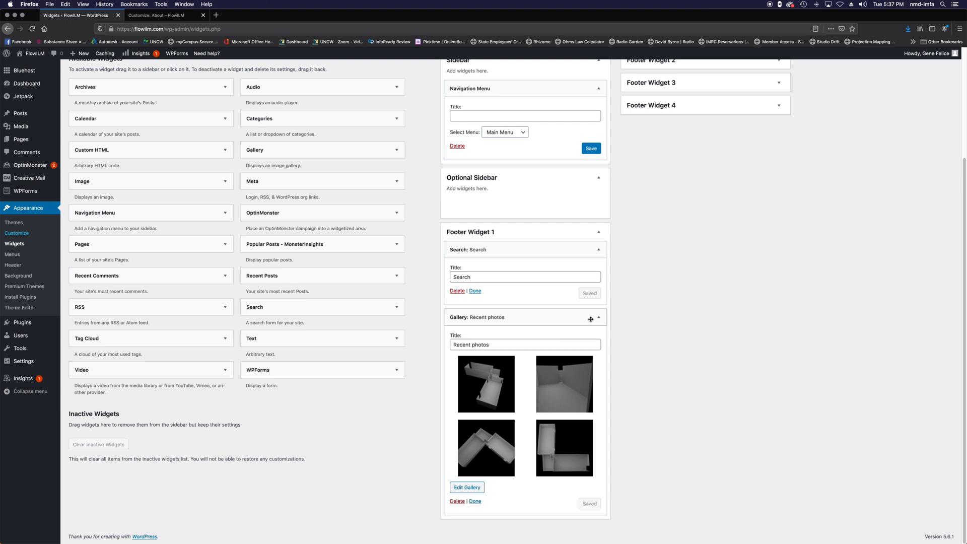
{"action": "left_click", "coordinate": [598, 229]}
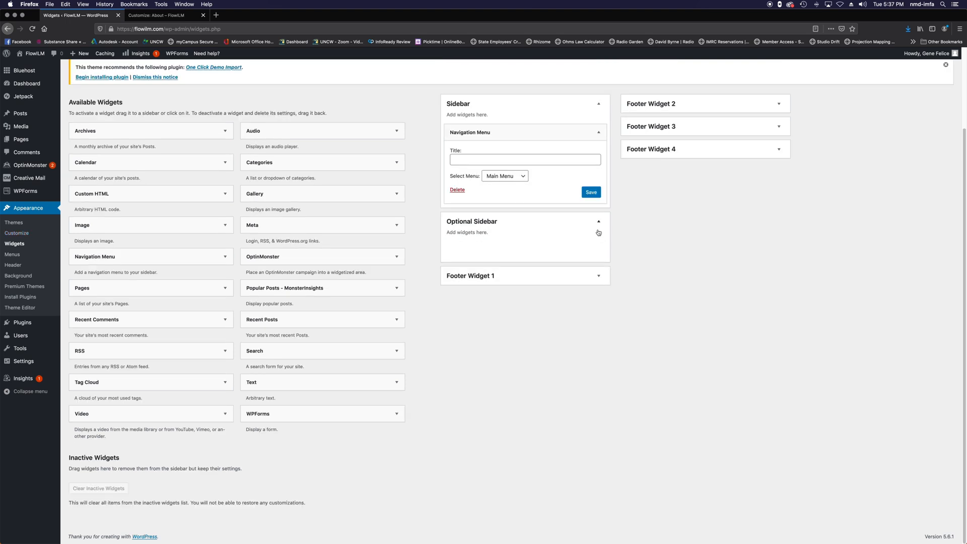
{"action": "left_click", "coordinate": [598, 132]}
{"action": "left_click", "coordinate": [598, 132]}
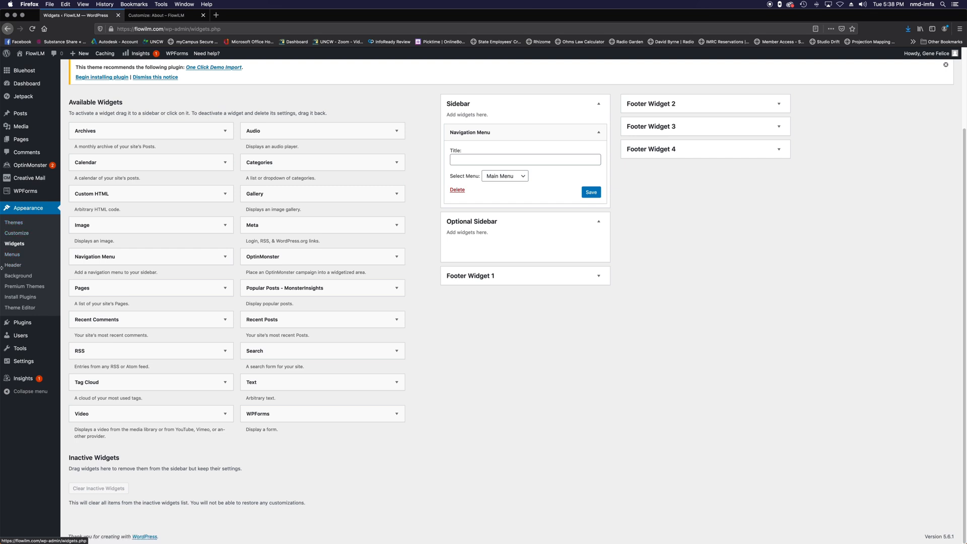
Leave the Widgets page without saving and review the list of installed plugins
{"action": "mouse_move", "coordinate": [27, 323]}
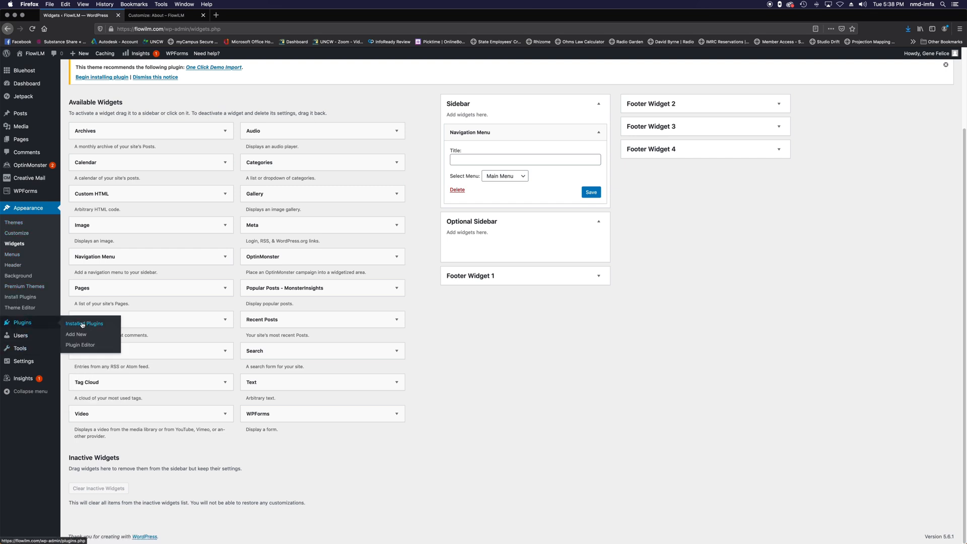
{"action": "left_click", "coordinate": [33, 325]}
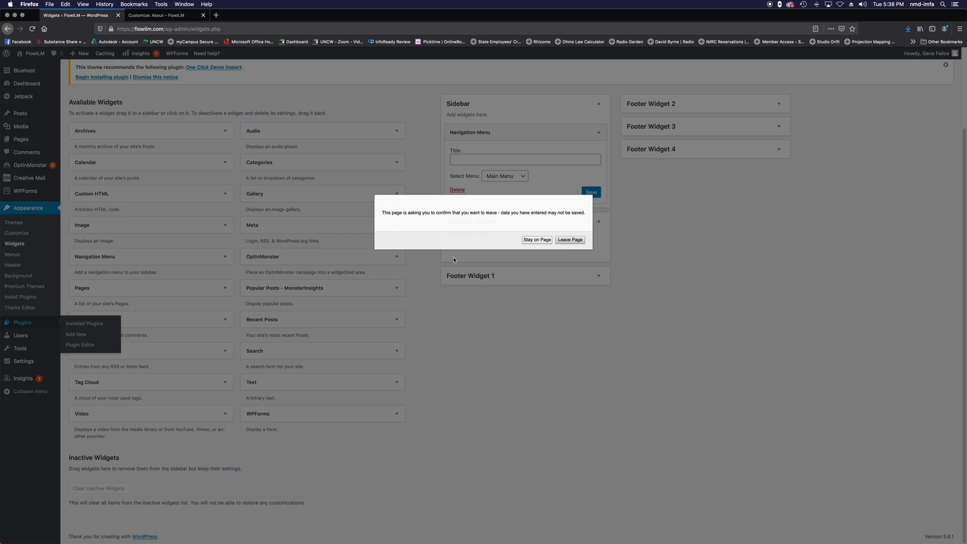
{"action": "left_click", "coordinate": [571, 239]}
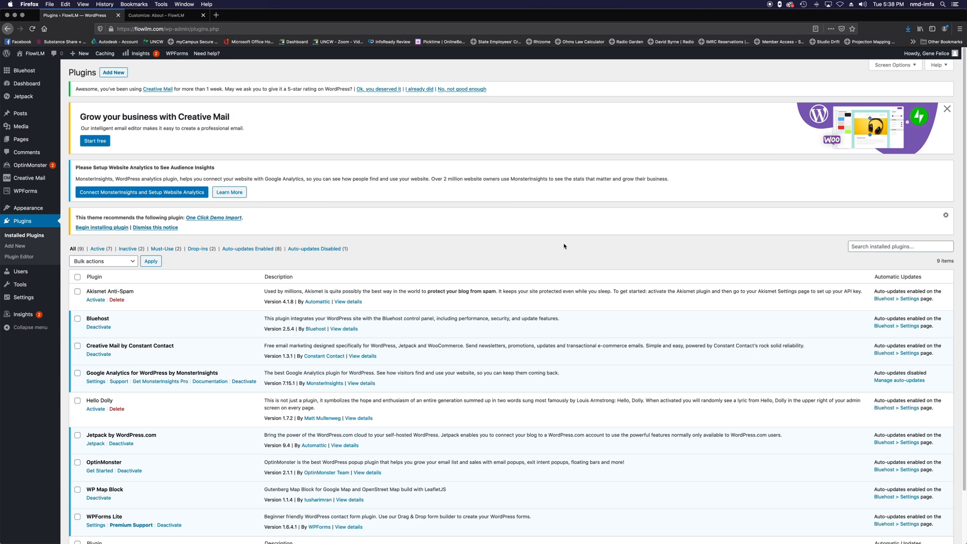
{"action": "scroll", "coordinate": [422, 252], "scroll_direction": "down", "scroll_amount": 3}
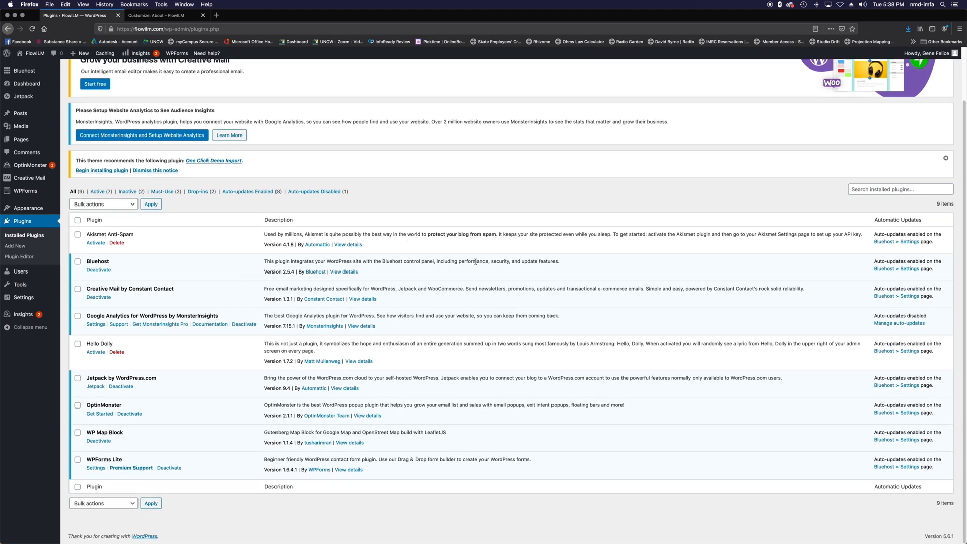
Deactivate the OptinMonster and Creative Mail by Constant Contact plugins, skipping the deactivation survey
{"action": "mouse_move", "coordinate": [34, 75]}
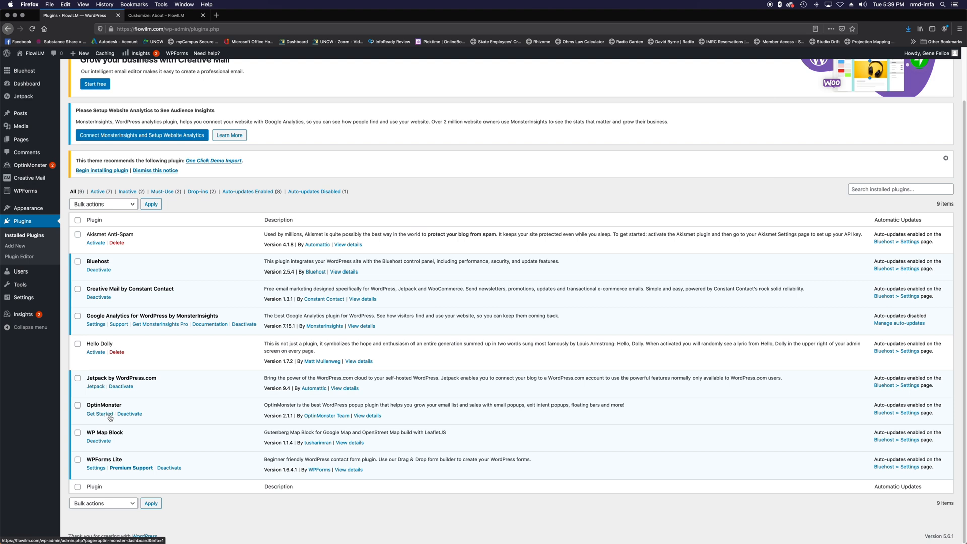
{"action": "left_click", "coordinate": [130, 414]}
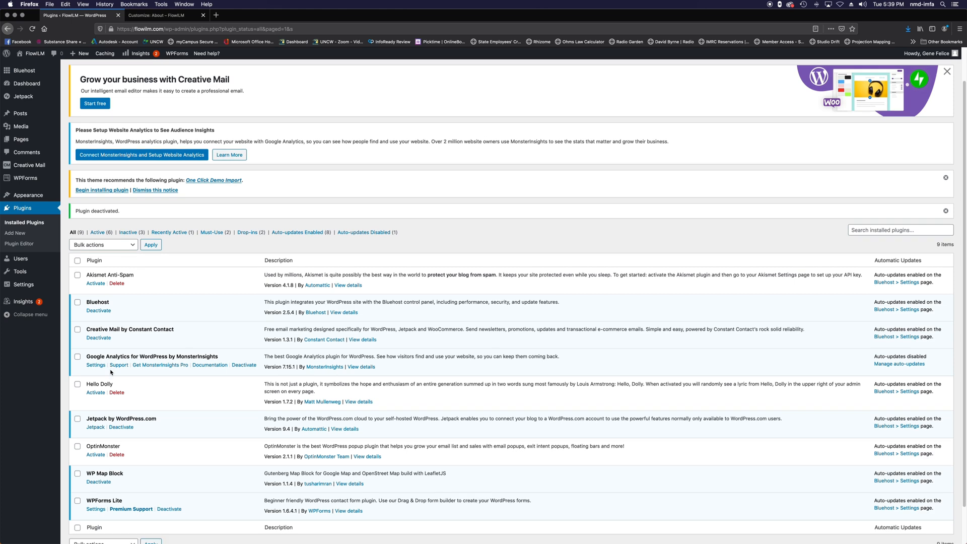
{"action": "left_click", "coordinate": [99, 337]}
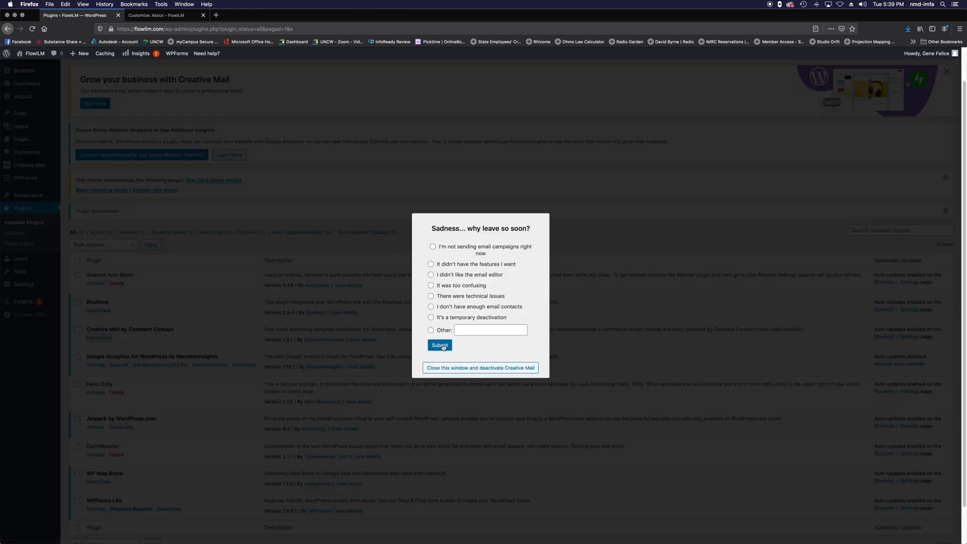
{"action": "left_click", "coordinate": [446, 368]}
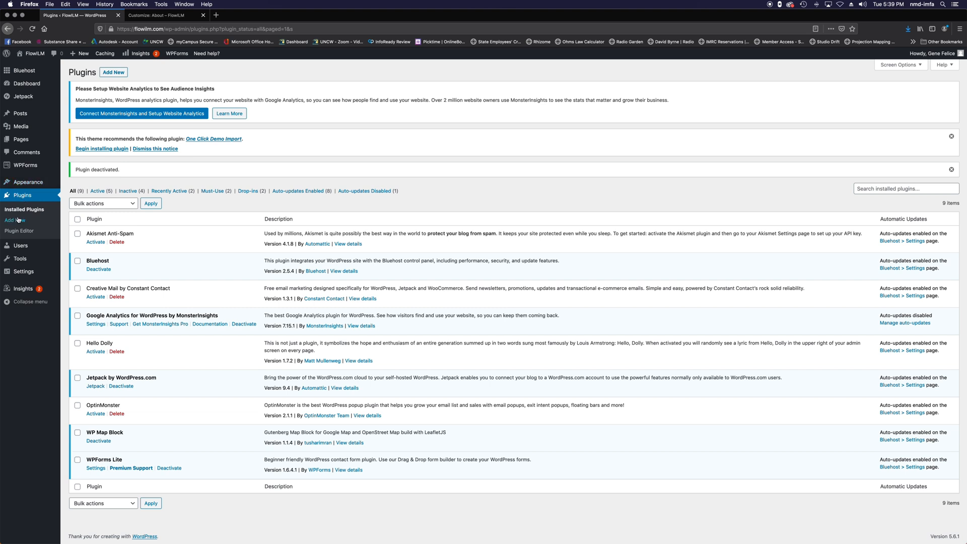
Start the Jetpack setup and approve the connection with the displayed WordPress.com account
{"action": "left_click", "coordinate": [19, 97]}
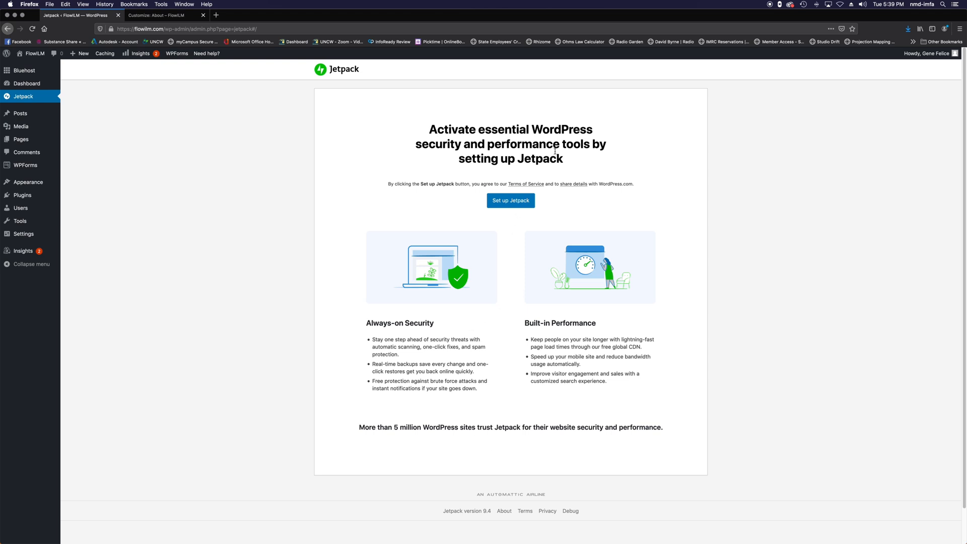
{"action": "left_click", "coordinate": [511, 202]}
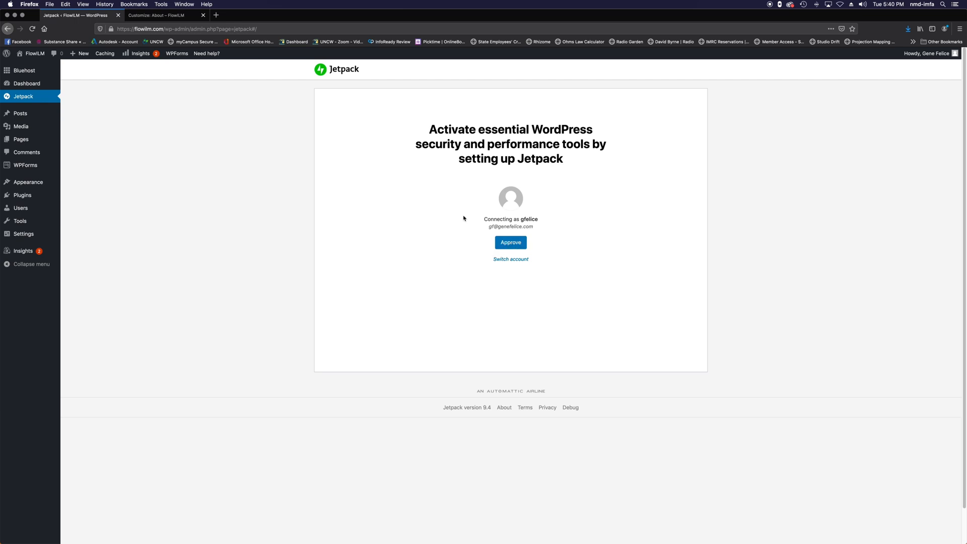
{"action": "left_click", "coordinate": [511, 243]}
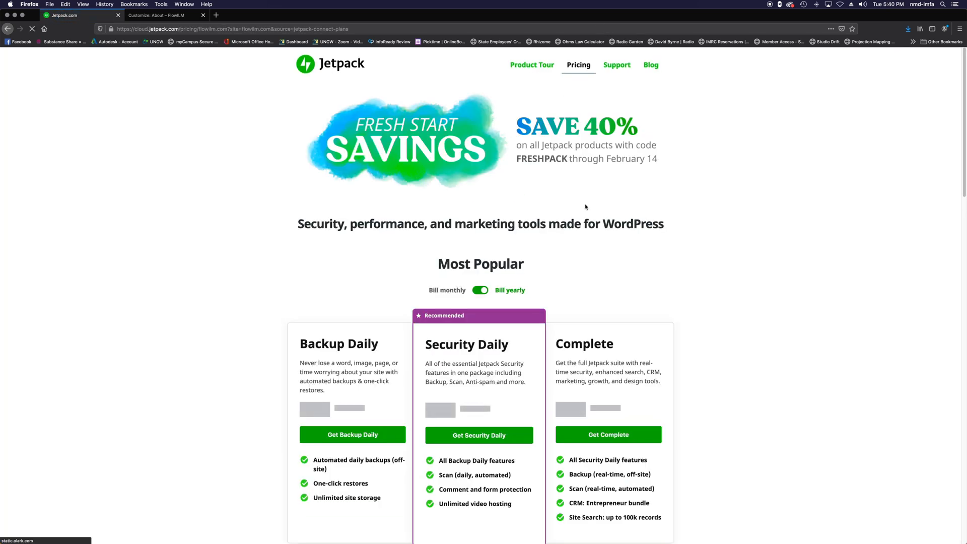
Compare the plans and products on Jetpack's pricing page and choose the Jetpack Free plan
{"action": "scroll", "coordinate": [604, 225], "scroll_direction": "down", "scroll_amount": 3}
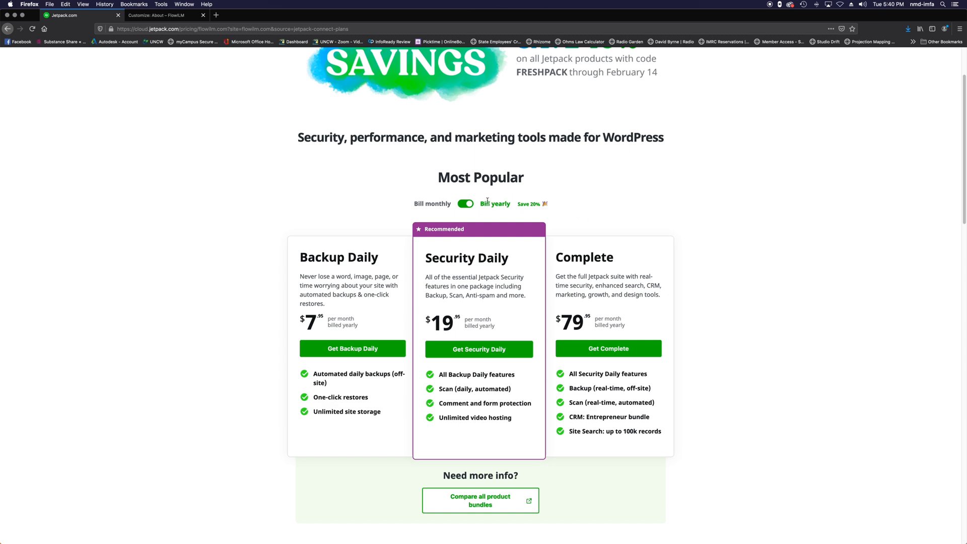
{"action": "scroll", "coordinate": [553, 209], "scroll_direction": "up", "scroll_amount": 3}
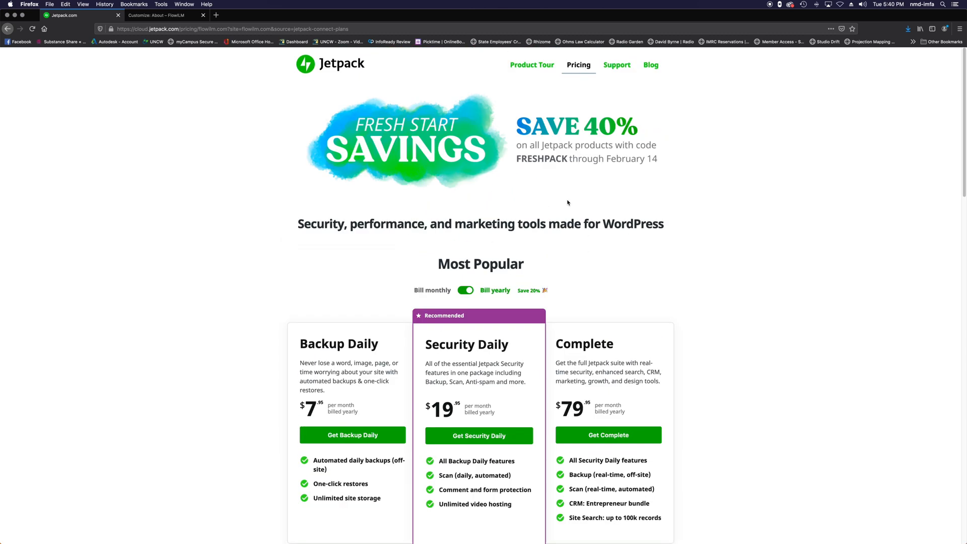
{"action": "scroll", "coordinate": [578, 98], "scroll_direction": "down", "scroll_amount": 12}
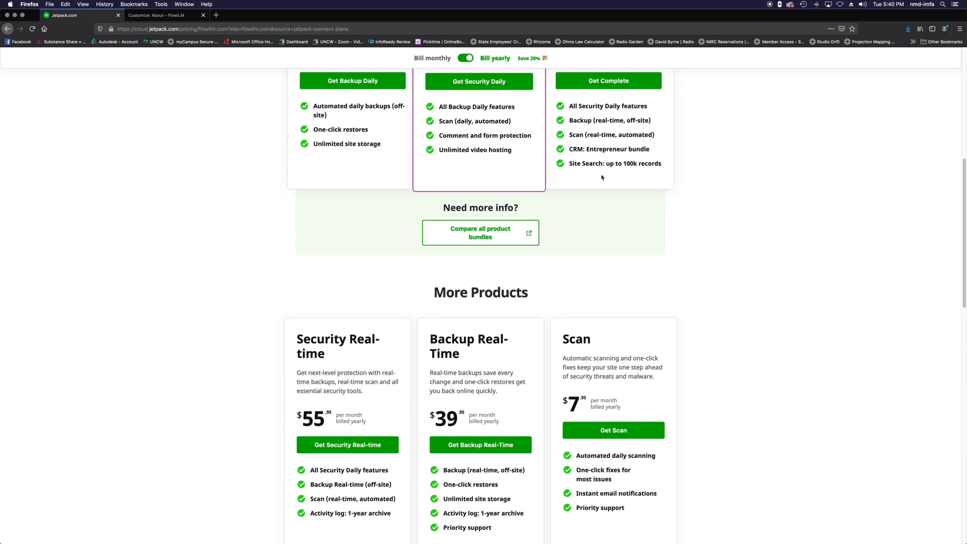
{"action": "scroll", "coordinate": [495, 250], "scroll_direction": "down", "scroll_amount": 12}
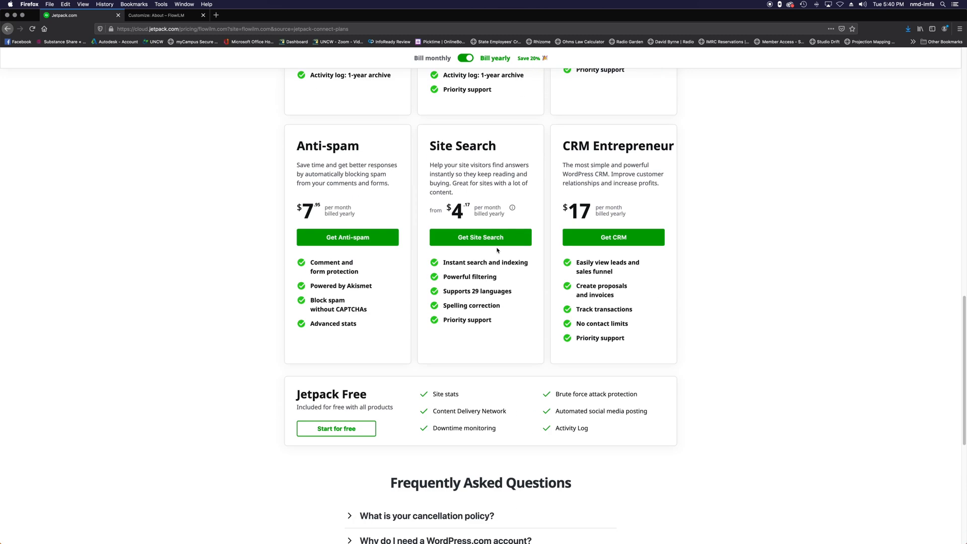
{"action": "scroll", "coordinate": [467, 348], "scroll_direction": "up", "scroll_amount": 15}
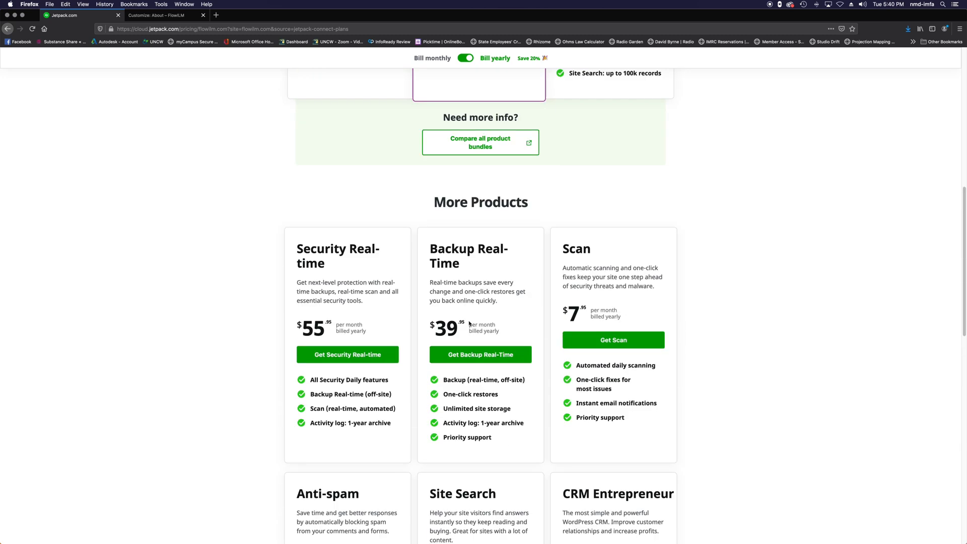
{"action": "scroll", "coordinate": [302, 355], "scroll_direction": "down", "scroll_amount": 10}
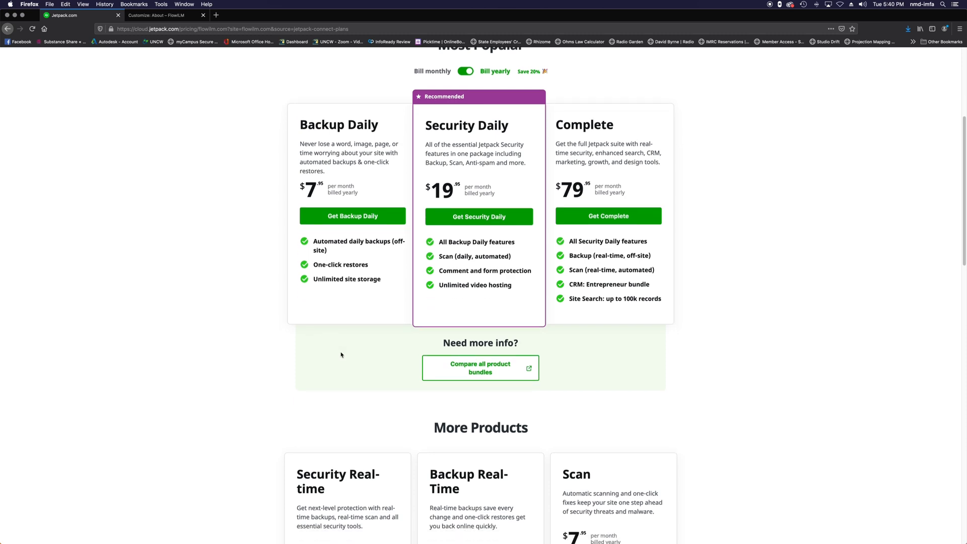
{"action": "scroll", "coordinate": [341, 337], "scroll_direction": "down", "scroll_amount": 12}
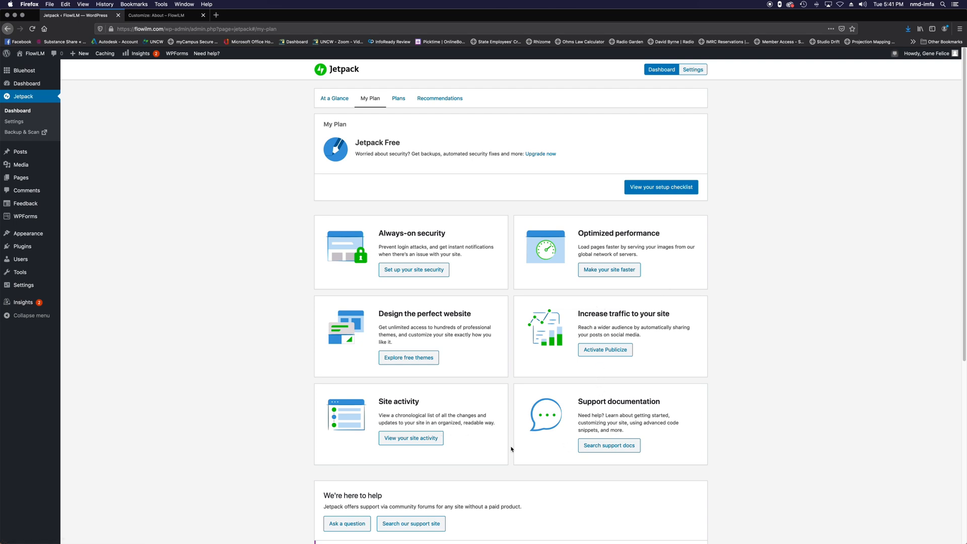
Review Jetpack's My Plan page and its Security, Performance and Writing settings
{"action": "scroll", "coordinate": [543, 463], "scroll_direction": "down", "scroll_amount": 3}
{"action": "scroll", "coordinate": [542, 464], "scroll_direction": "down", "scroll_amount": 8}
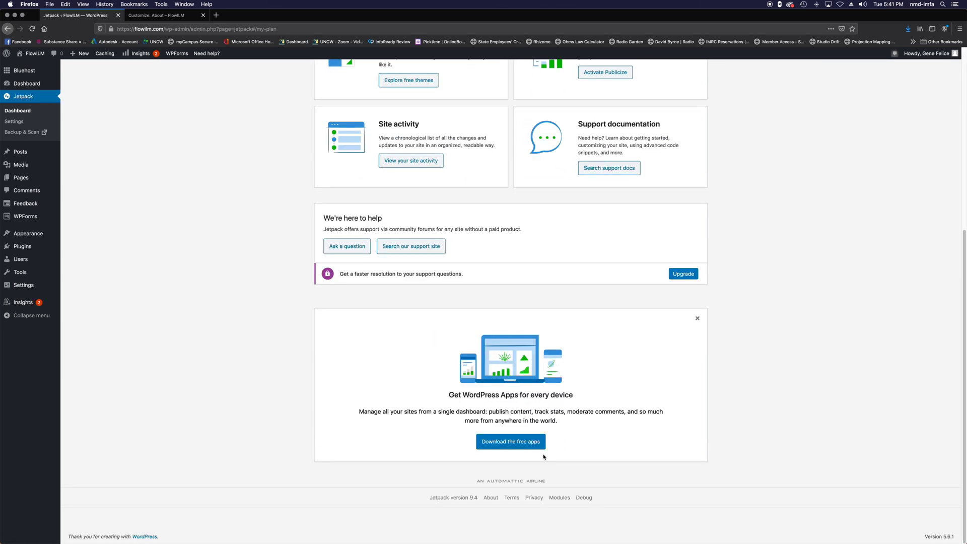
{"action": "scroll", "coordinate": [549, 455], "scroll_direction": "up", "scroll_amount": 11}
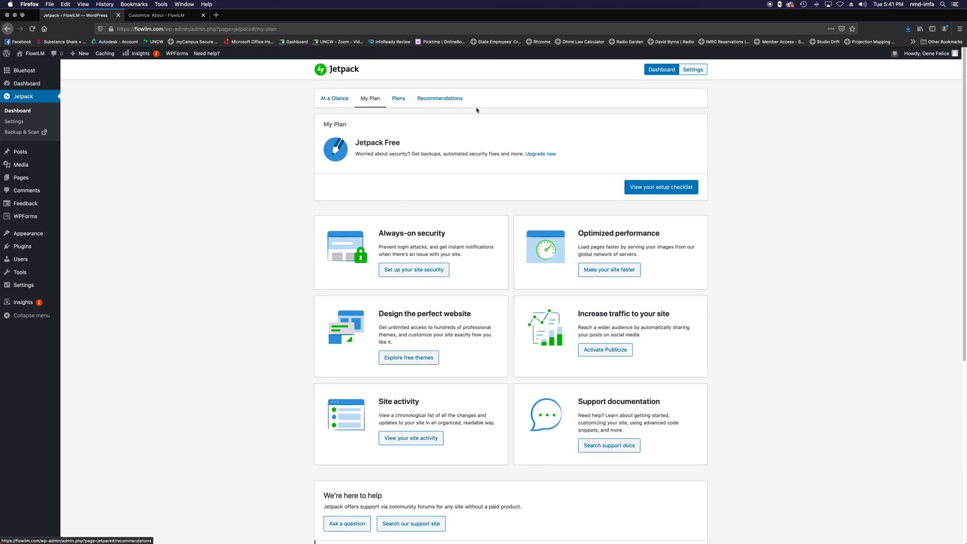
{"action": "left_click", "coordinate": [697, 72]}
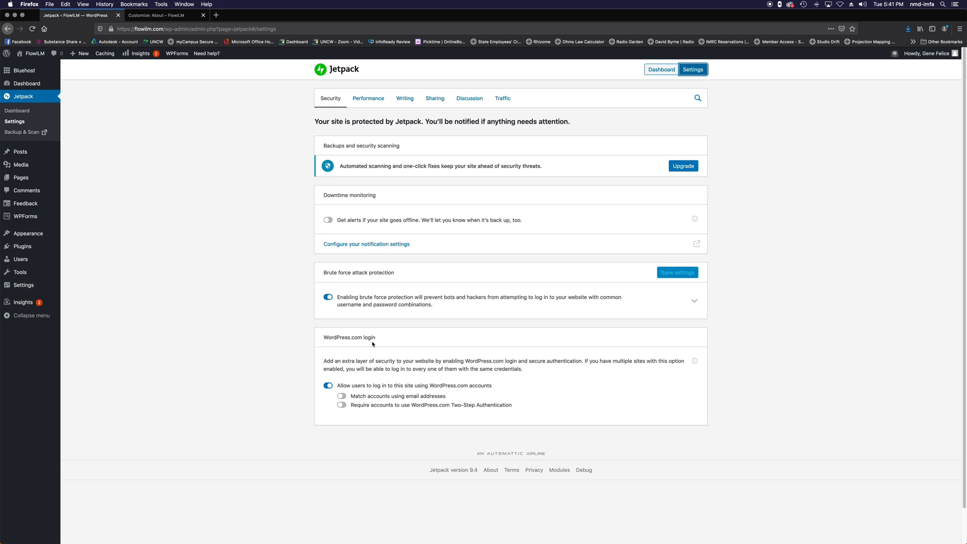
{"action": "left_click", "coordinate": [366, 98]}
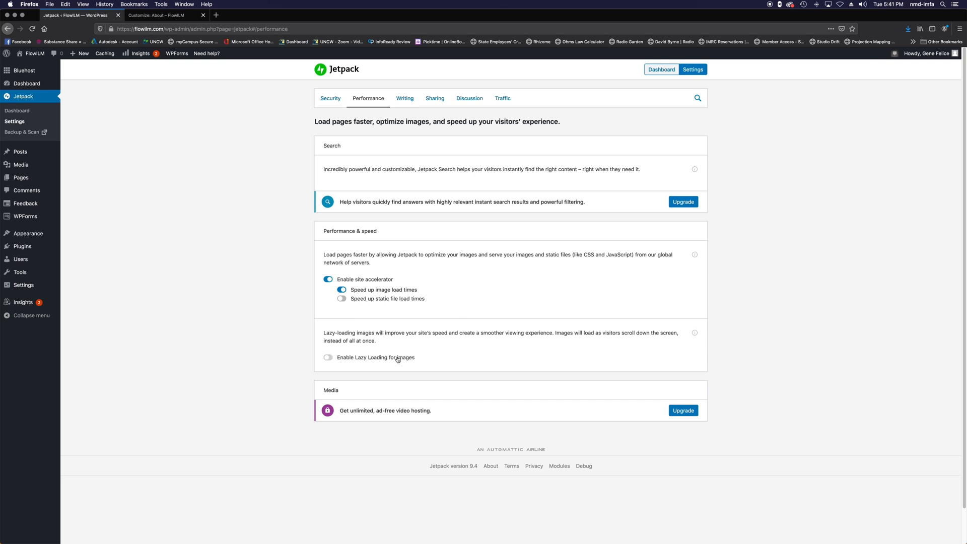
{"action": "left_click", "coordinate": [405, 102]}
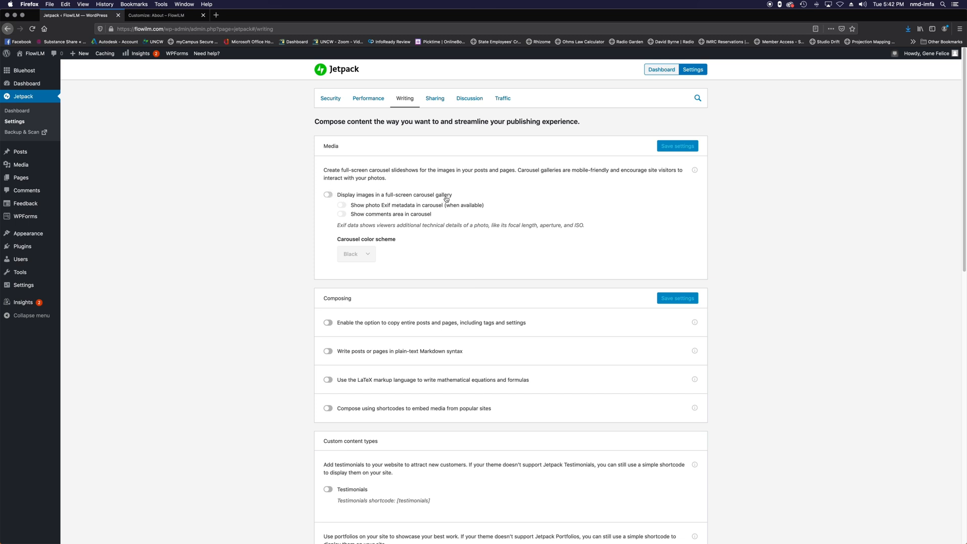
View a gallery image in the live site's "Welcome to the future site for FlowILM" post, then return to Jetpack's Writing settings
{"action": "middle_click", "coordinate": [42, 43]}
{"action": "left_click", "coordinate": [165, 17]}
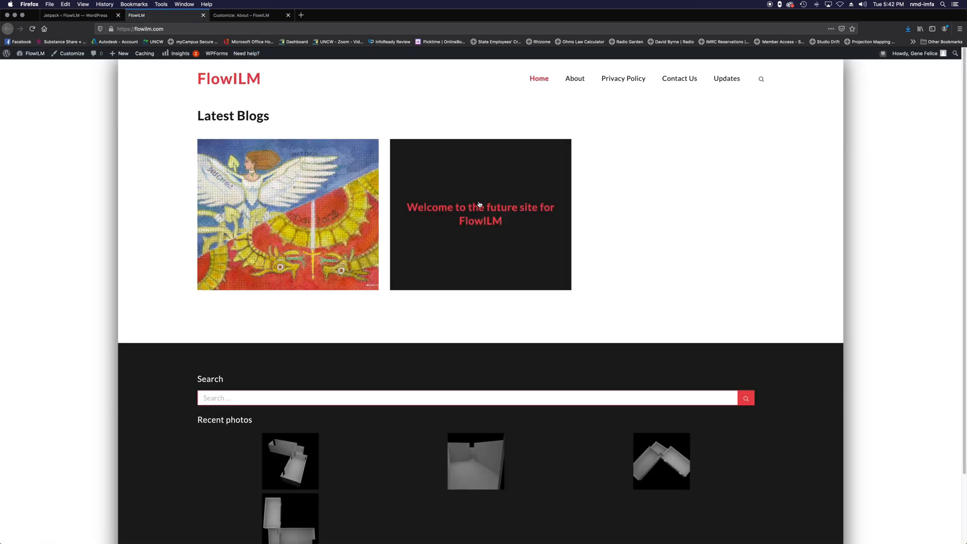
{"action": "left_click", "coordinate": [477, 209]}
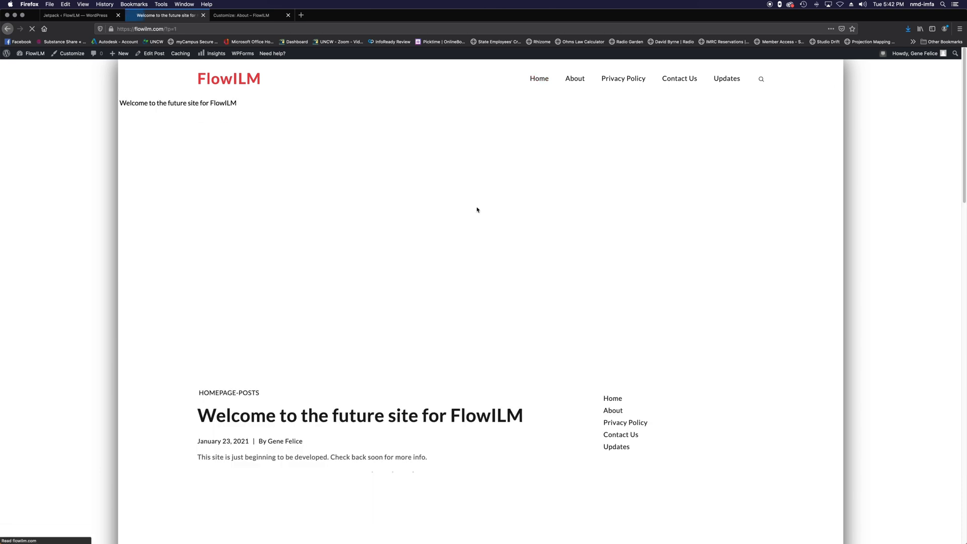
{"action": "scroll", "coordinate": [538, 353], "scroll_direction": "down", "scroll_amount": 10}
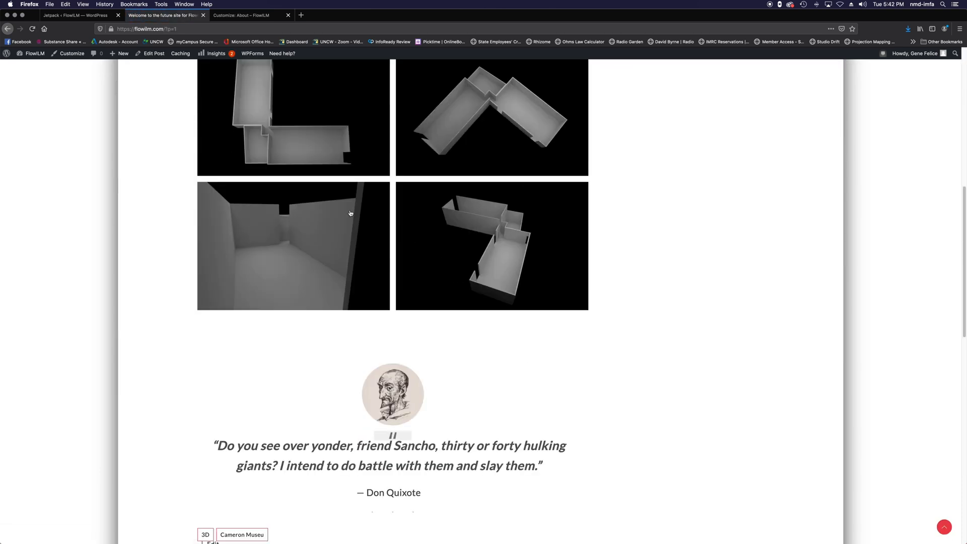
{"action": "left_click", "coordinate": [317, 162]}
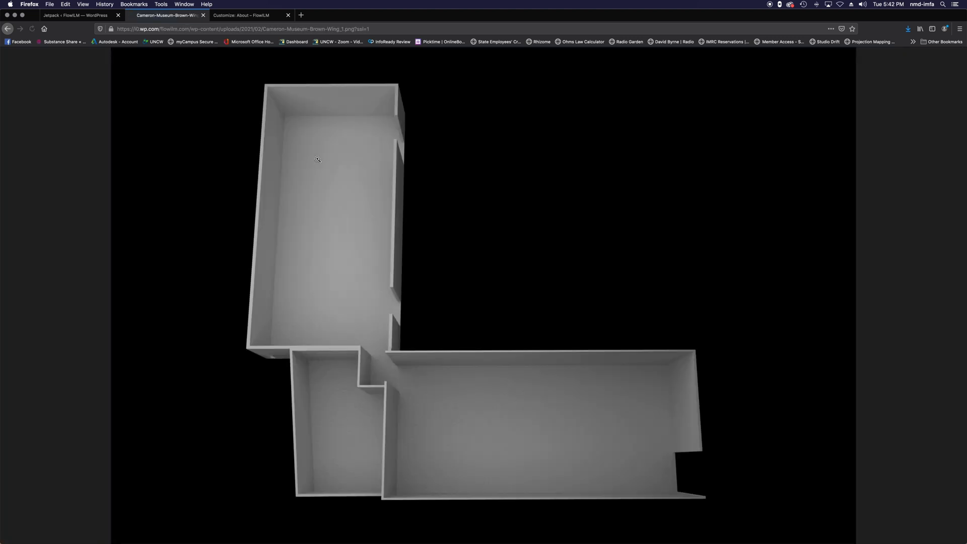
{"action": "left_click", "coordinate": [265, 213]}
{"action": "left_click", "coordinate": [265, 213]}
{"action": "left_click", "coordinate": [8, 29]}
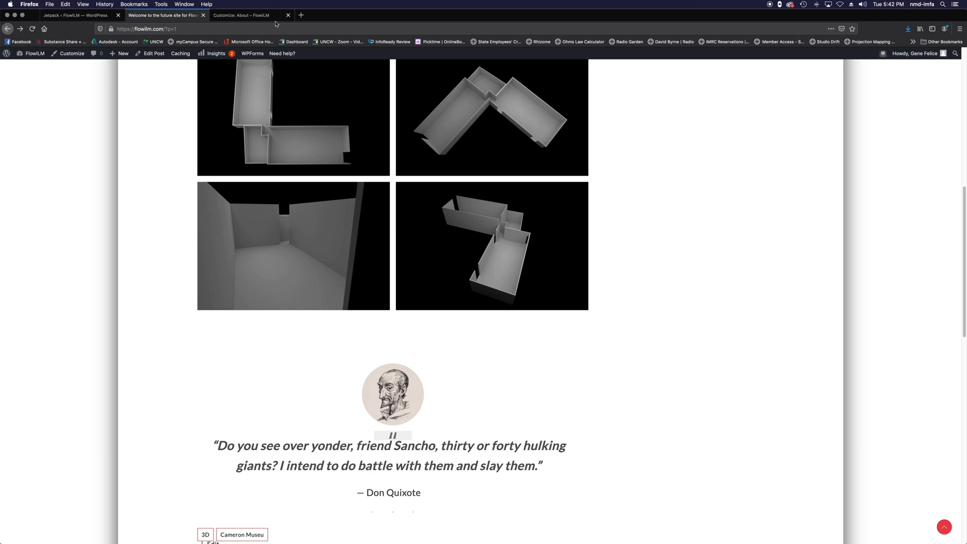
{"action": "left_click", "coordinate": [95, 16]}
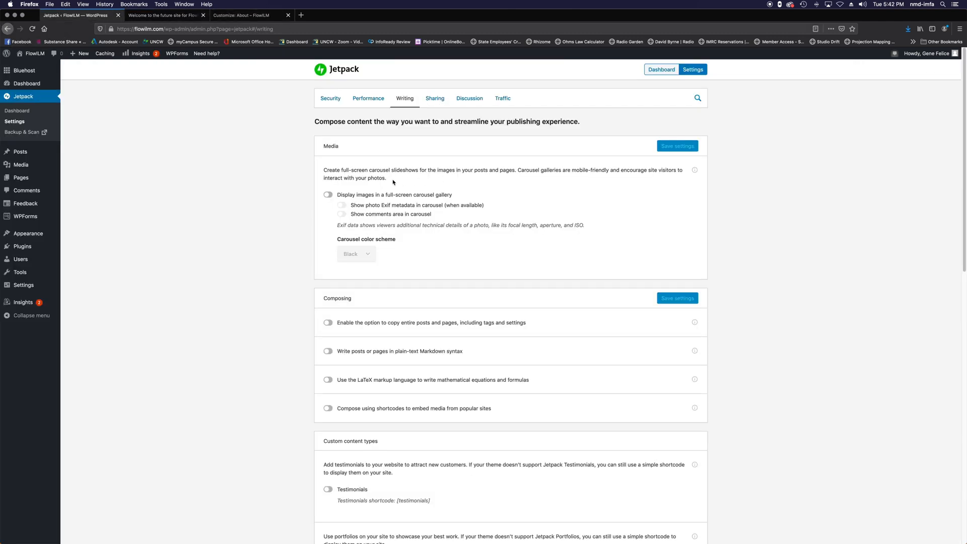
Enable the full-screen carousel gallery with photo Exif metadata and the comments area shown, keeping the Black color scheme
{"action": "left_click", "coordinate": [327, 194]}
{"action": "left_click", "coordinate": [341, 214]}
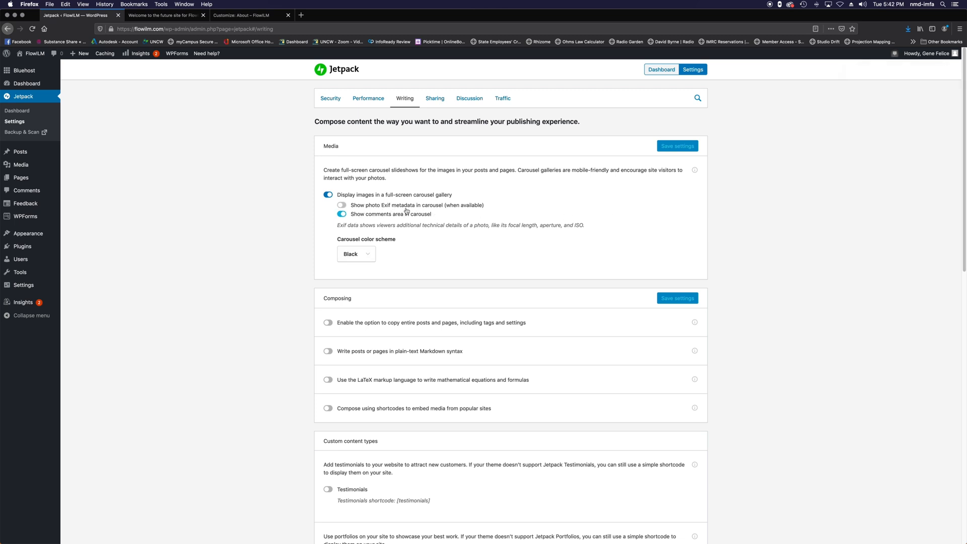
{"action": "left_click", "coordinate": [347, 206]}
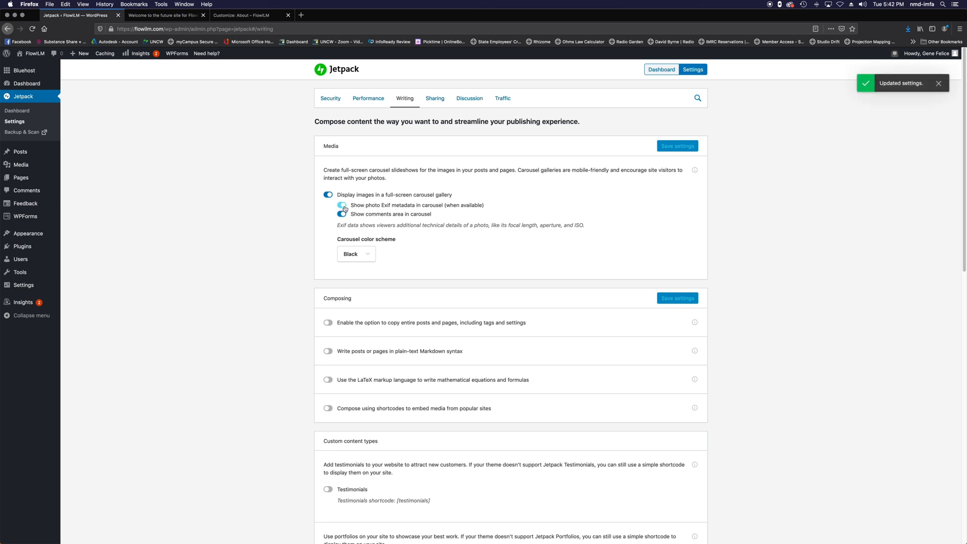
{"action": "left_click", "coordinate": [368, 256]}
{"action": "left_click", "coordinate": [371, 269]}
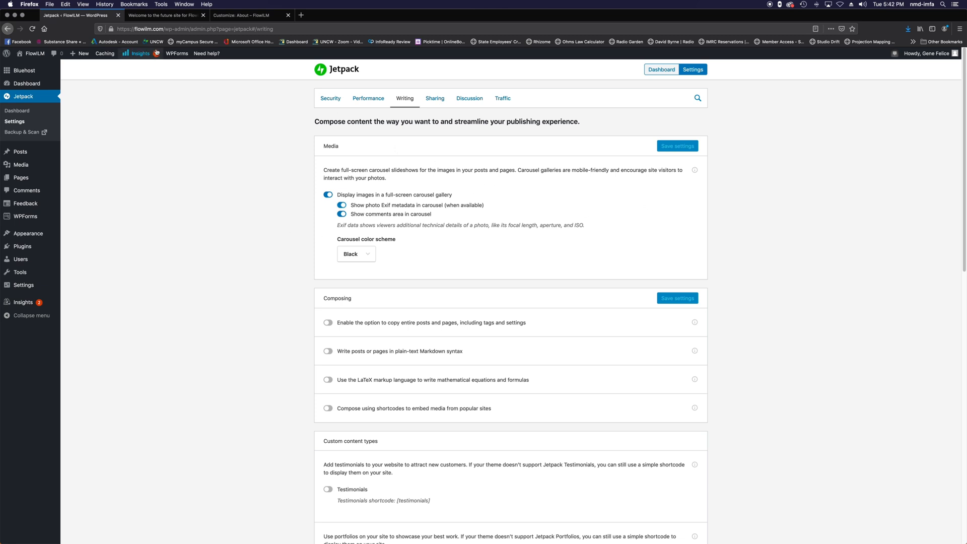
Check the full-screen carousel by browsing the gallery images in the live "Welcome to the future site for FlowILM" post, then close it
{"action": "left_click", "coordinate": [161, 15]}
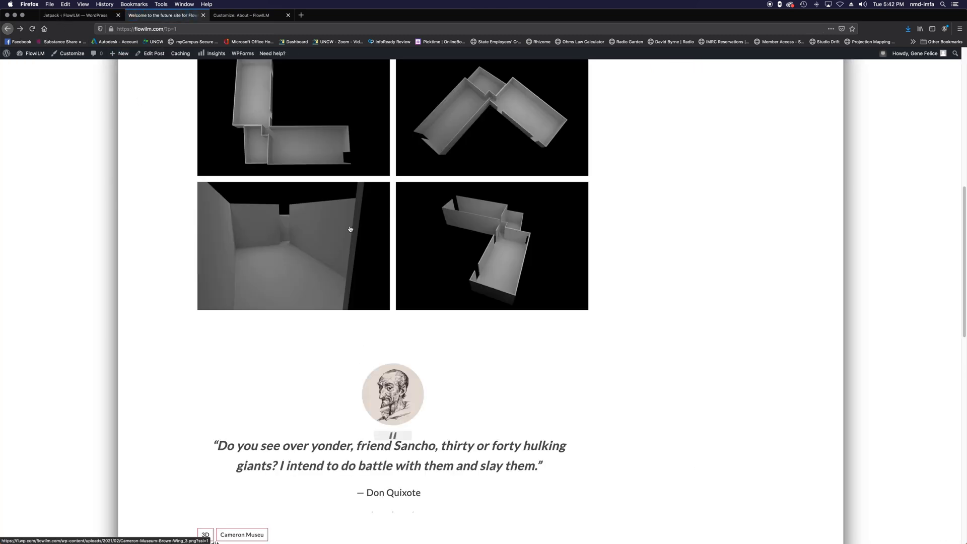
{"action": "scroll", "coordinate": [353, 244], "scroll_direction": "up", "scroll_amount": 6}
{"action": "scroll", "coordinate": [346, 210], "scroll_direction": "down", "scroll_amount": 2}
{"action": "left_click", "coordinate": [325, 301]}
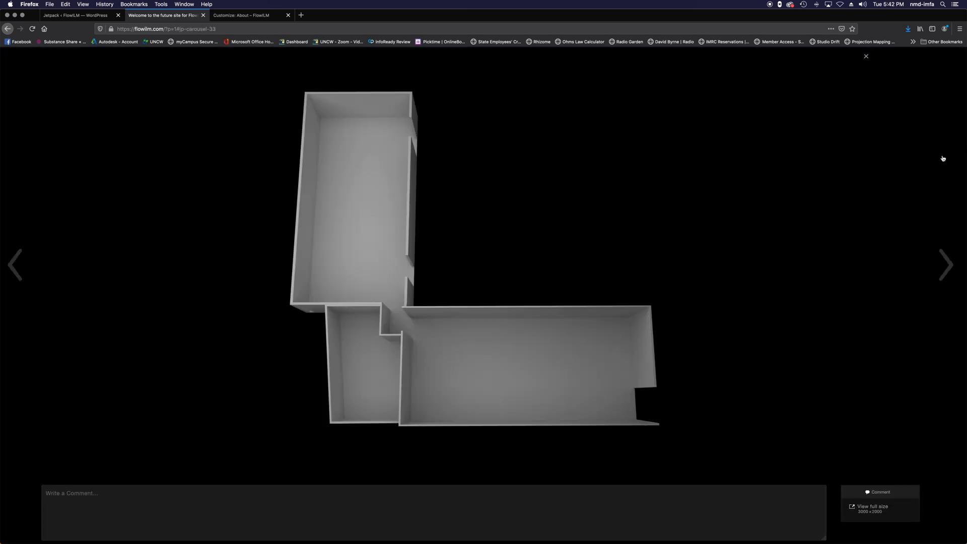
{"action": "left_click", "coordinate": [942, 262]}
{"action": "left_click", "coordinate": [941, 261]}
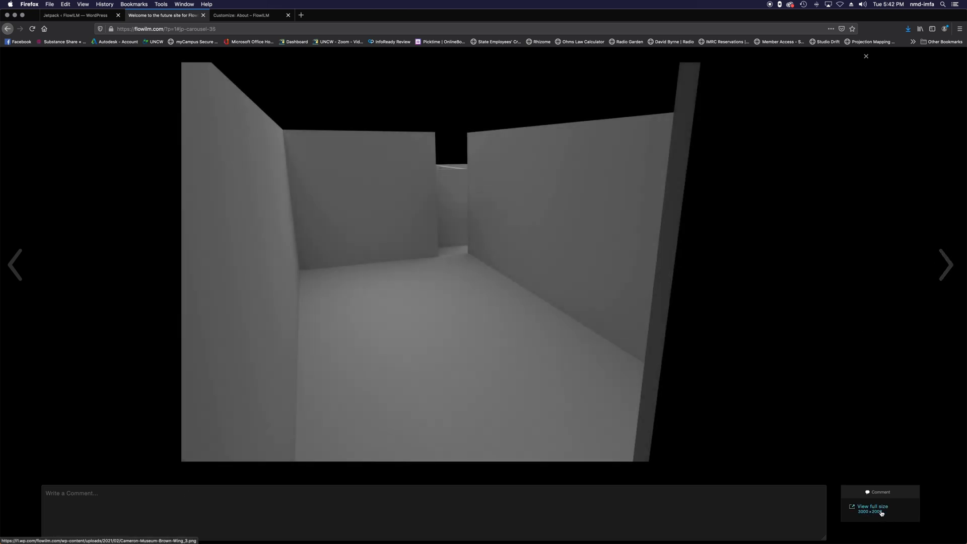
{"action": "left_click", "coordinate": [512, 488]}
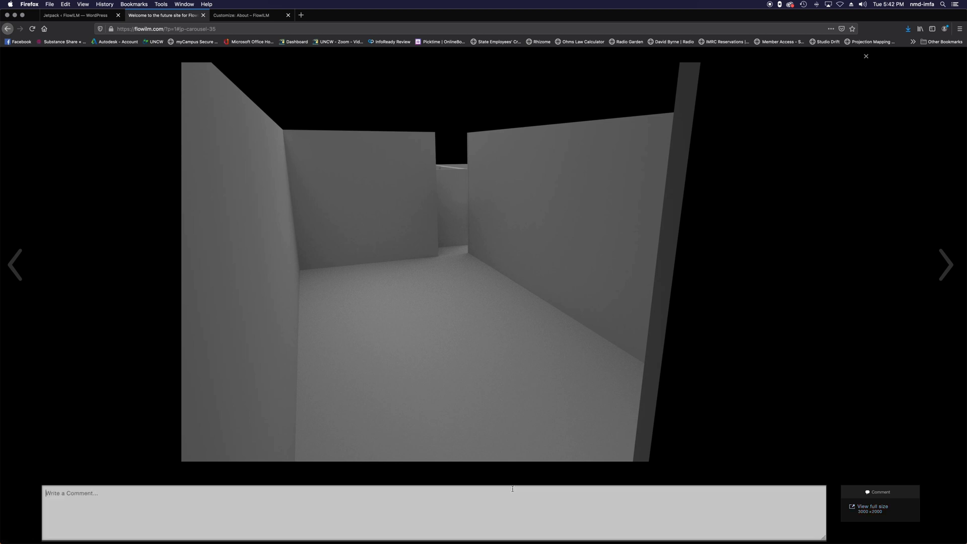
{"action": "left_click", "coordinate": [948, 274]}
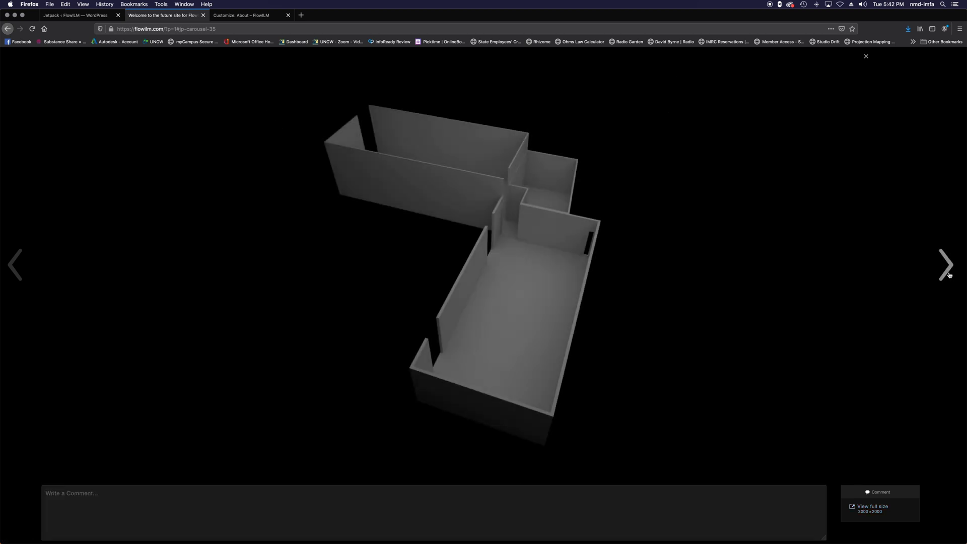
{"action": "left_click", "coordinate": [940, 269]}
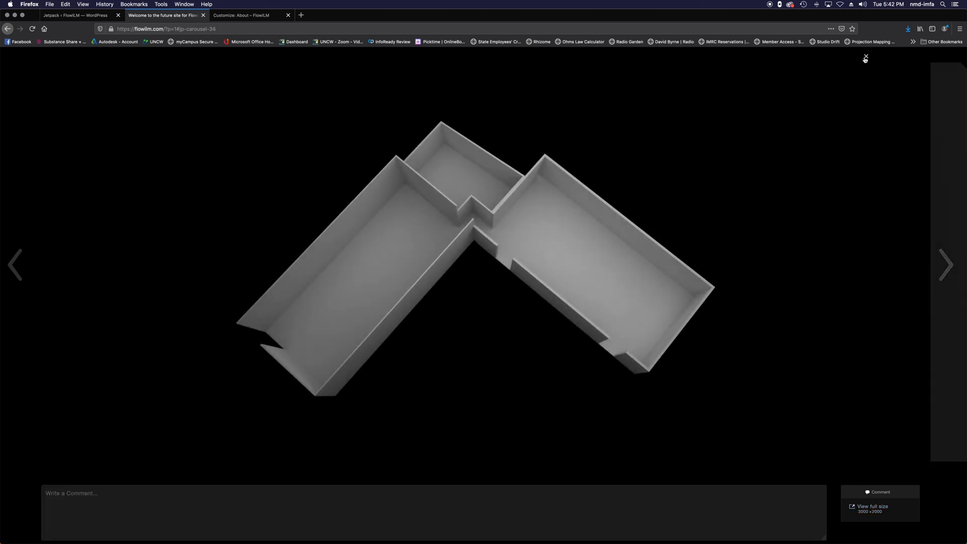
{"action": "left_click", "coordinate": [865, 56]}
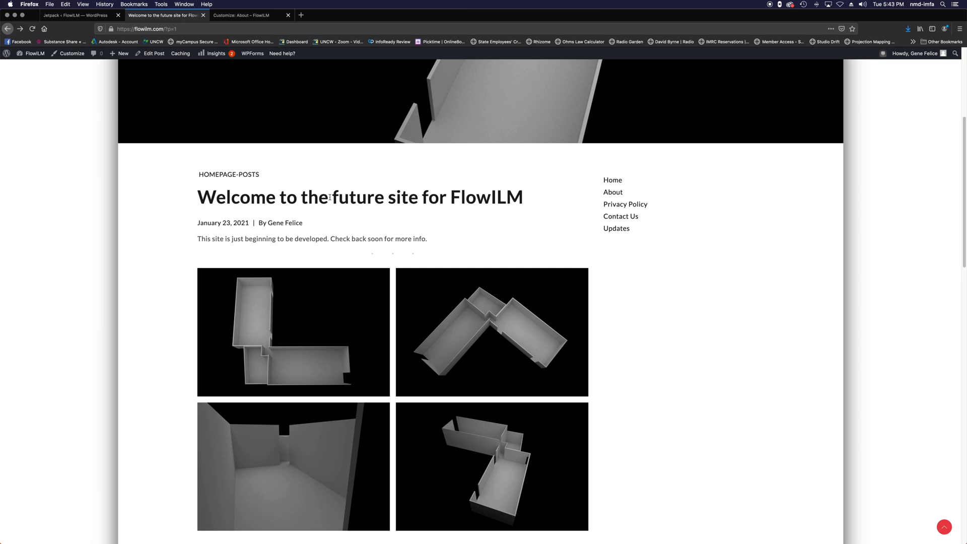
Try the Portfolios custom content type in Jetpack's Writing settings and turn it off again
{"action": "left_click", "coordinate": [84, 16]}
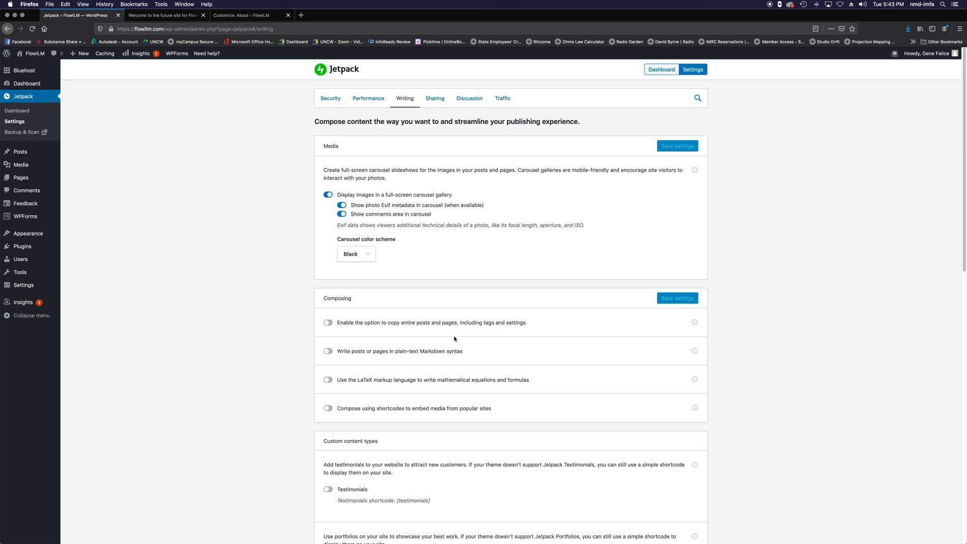
{"action": "scroll", "coordinate": [454, 339], "scroll_direction": "down", "scroll_amount": 8}
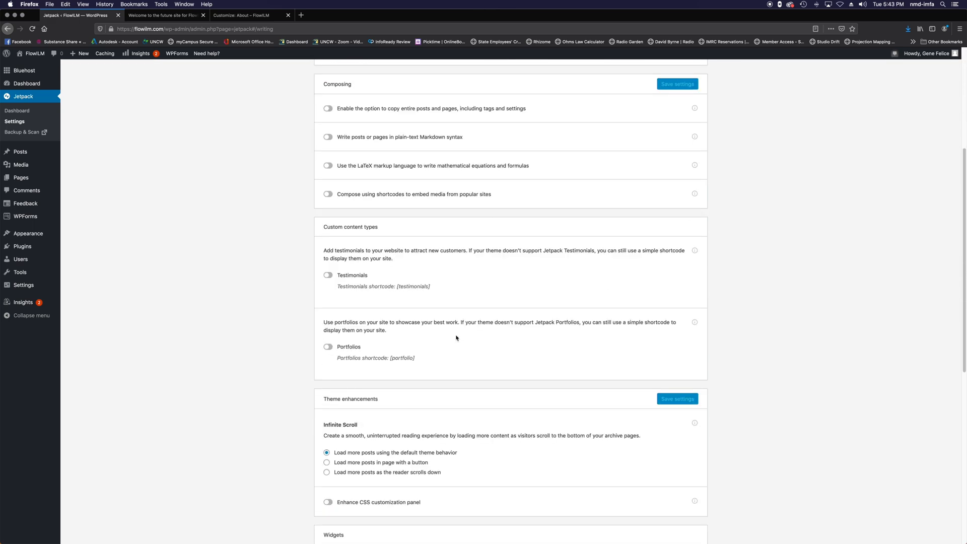
{"action": "left_click", "coordinate": [331, 346]}
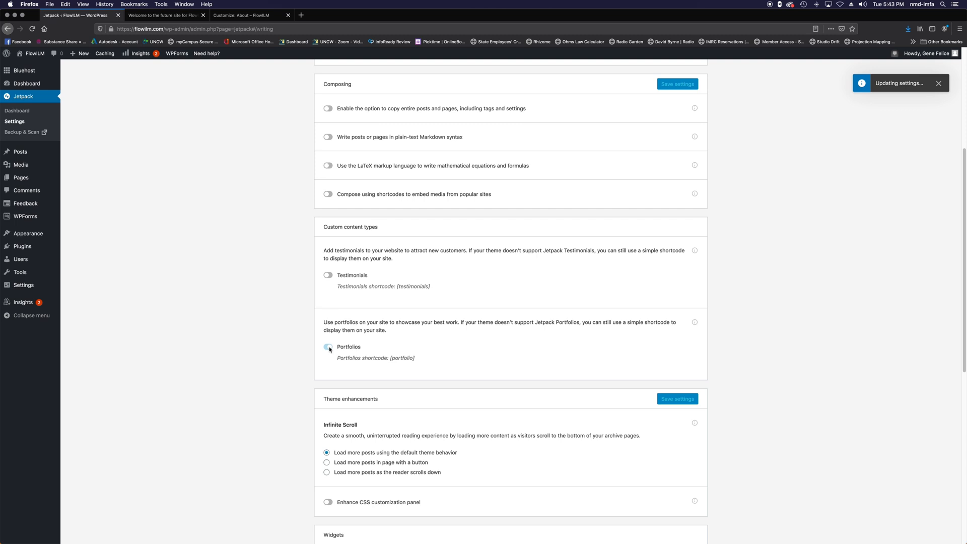
{"action": "scroll", "coordinate": [427, 415], "scroll_direction": "down", "scroll_amount": 1}
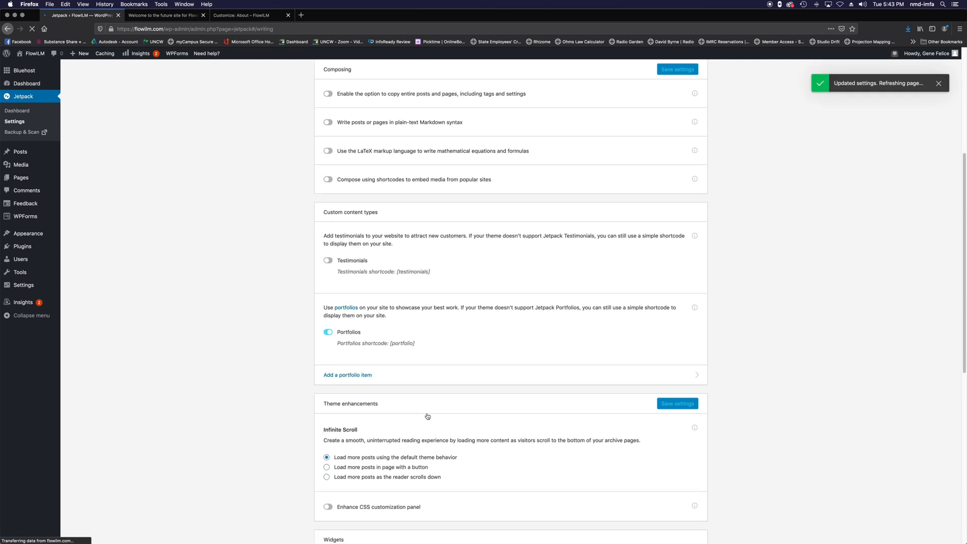
{"action": "left_click", "coordinate": [328, 359]}
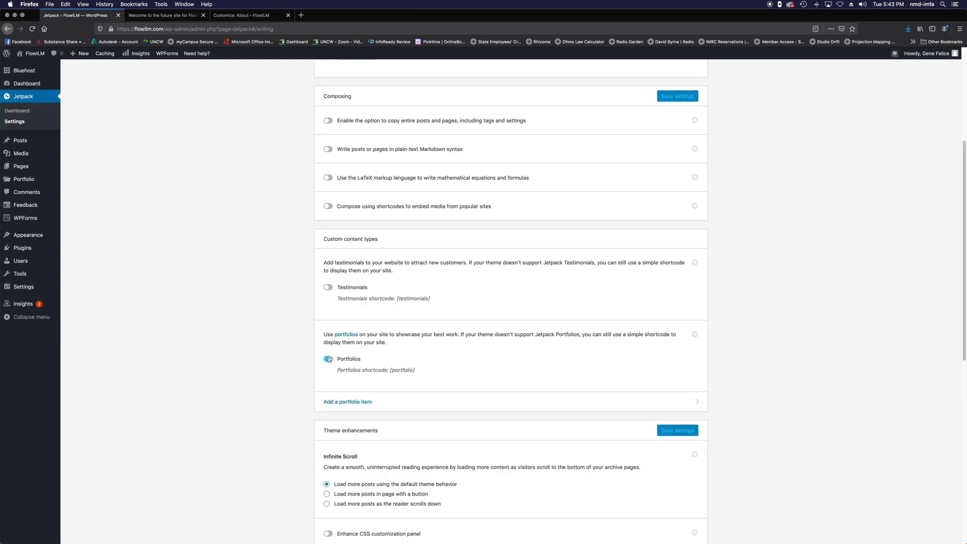
Enable automatic post sharing to social networks and sharing buttons on posts and pages in Jetpack's Sharing settings
{"action": "scroll", "coordinate": [491, 393], "scroll_direction": "down", "scroll_amount": 5}
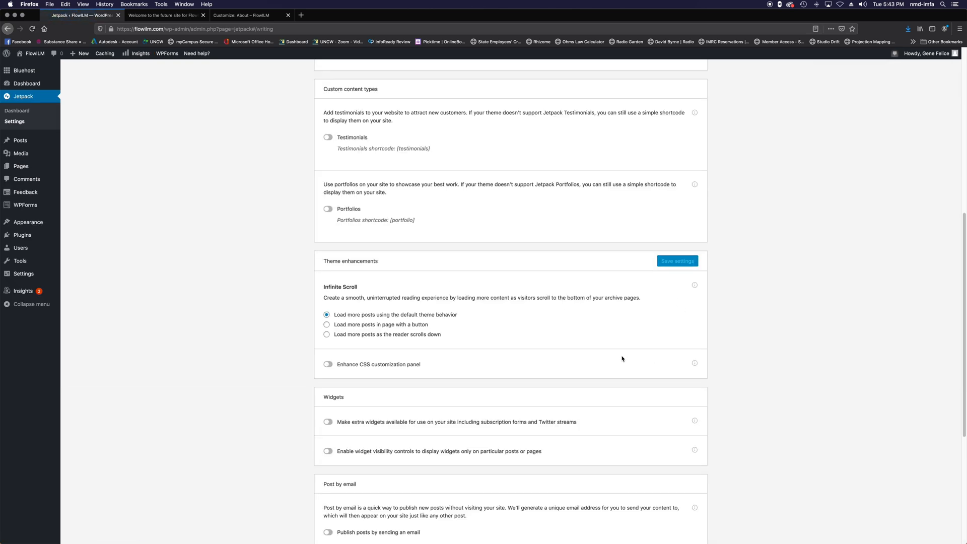
{"action": "scroll", "coordinate": [568, 367], "scroll_direction": "down", "scroll_amount": 5}
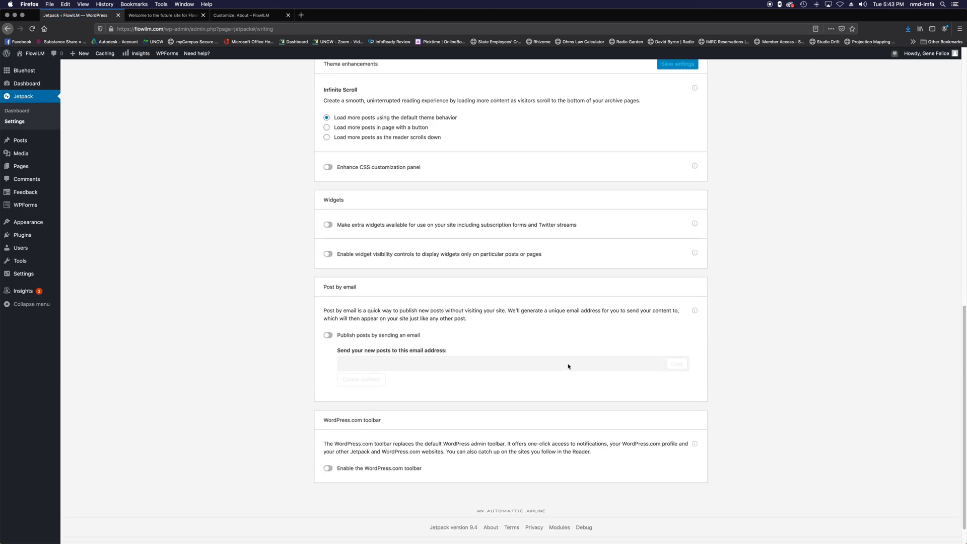
{"action": "scroll", "coordinate": [579, 391], "scroll_direction": "up", "scroll_amount": 10}
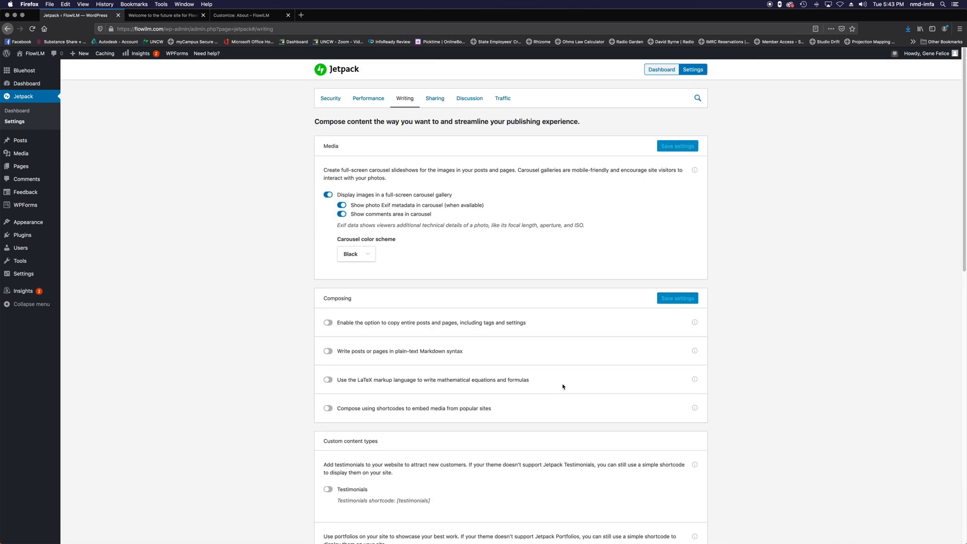
{"action": "left_click", "coordinate": [434, 100]}
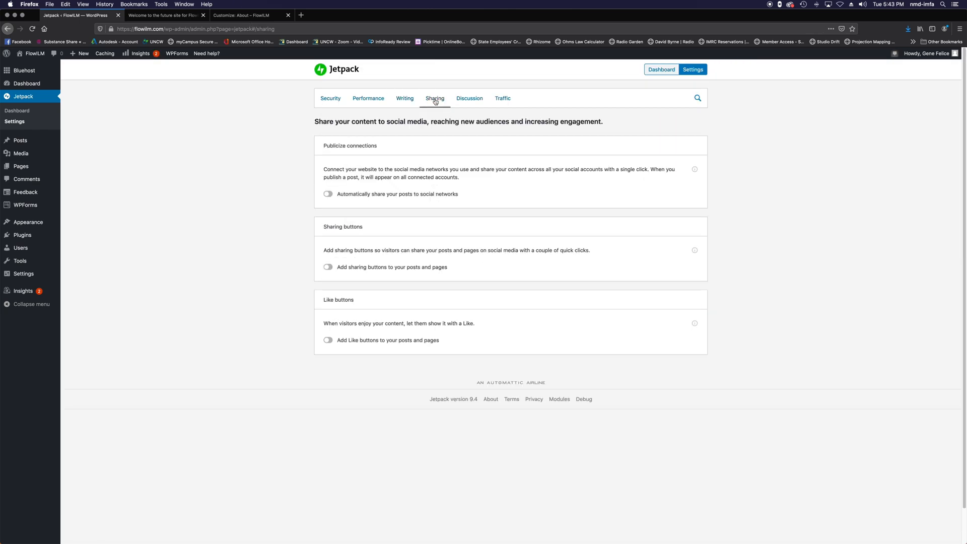
{"action": "left_click", "coordinate": [328, 194]}
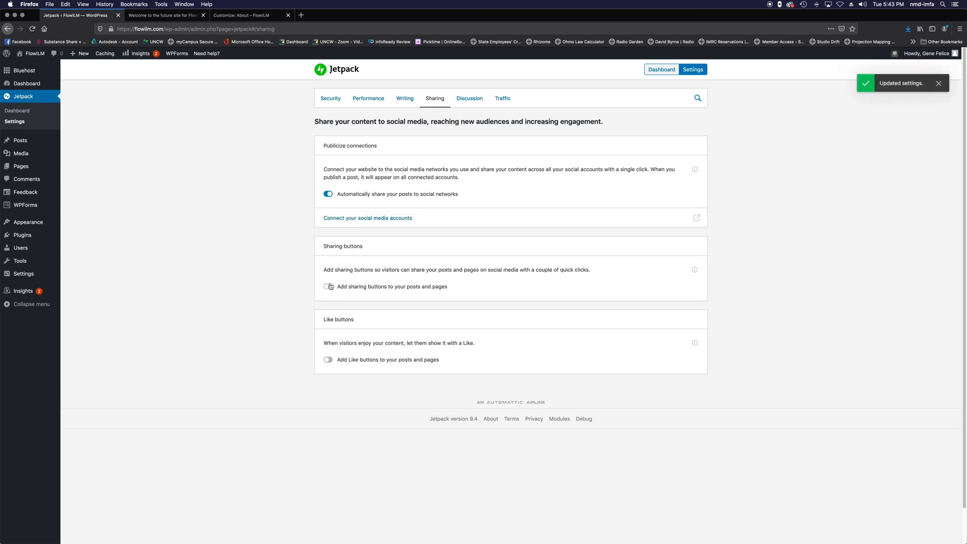
{"action": "left_click", "coordinate": [327, 286]}
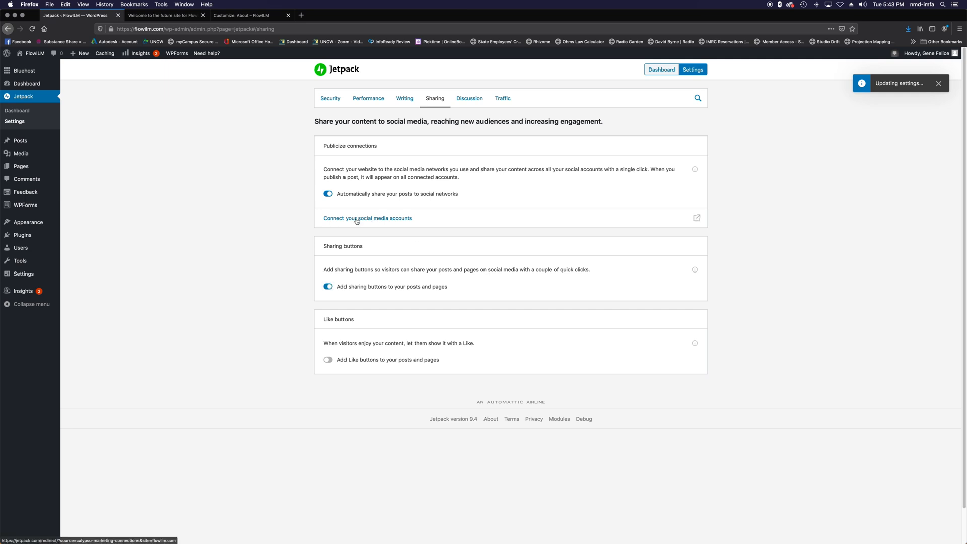
View the WordPress.com pages for connecting social media accounts and configuring sharing buttons, closing each one after viewing
{"action": "left_click", "coordinate": [385, 217]}
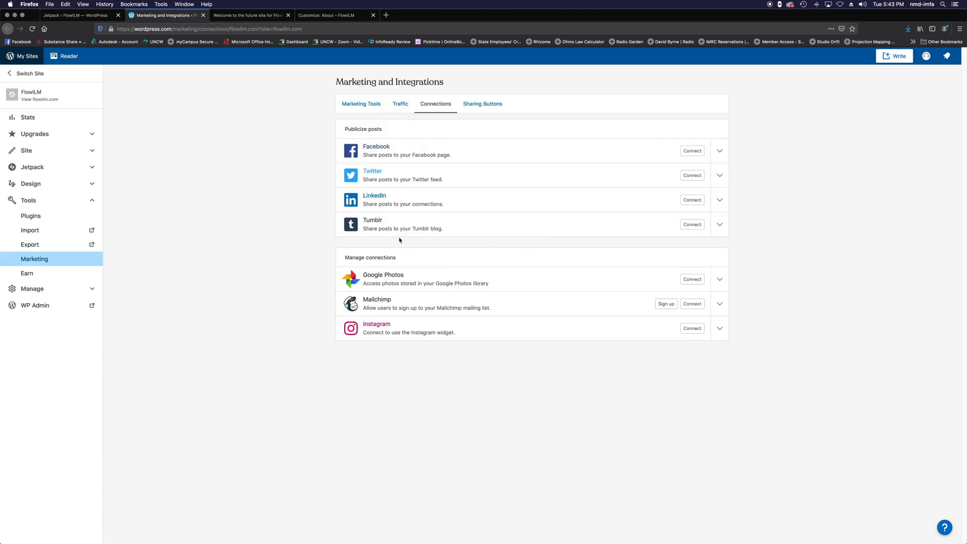
{"action": "left_click", "coordinate": [203, 15]}
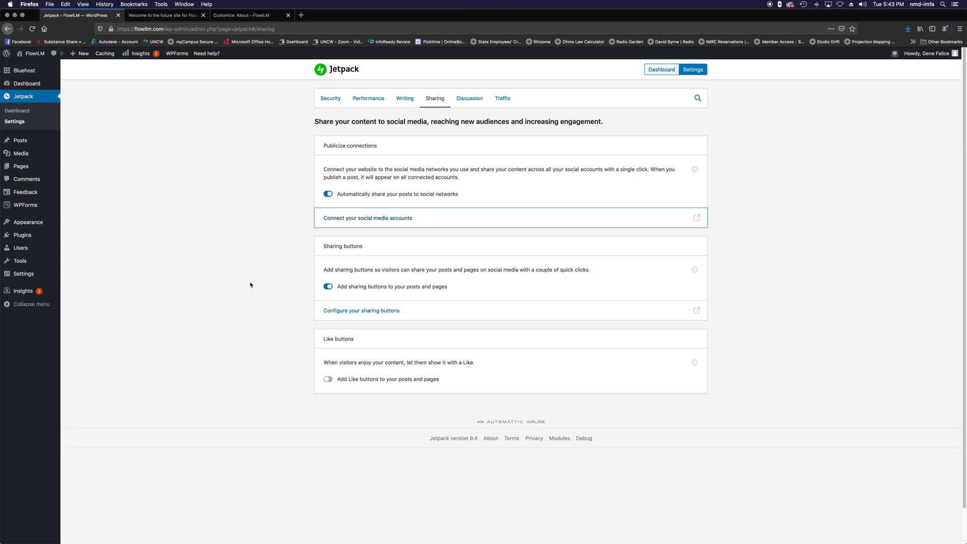
{"action": "left_click", "coordinate": [357, 311]}
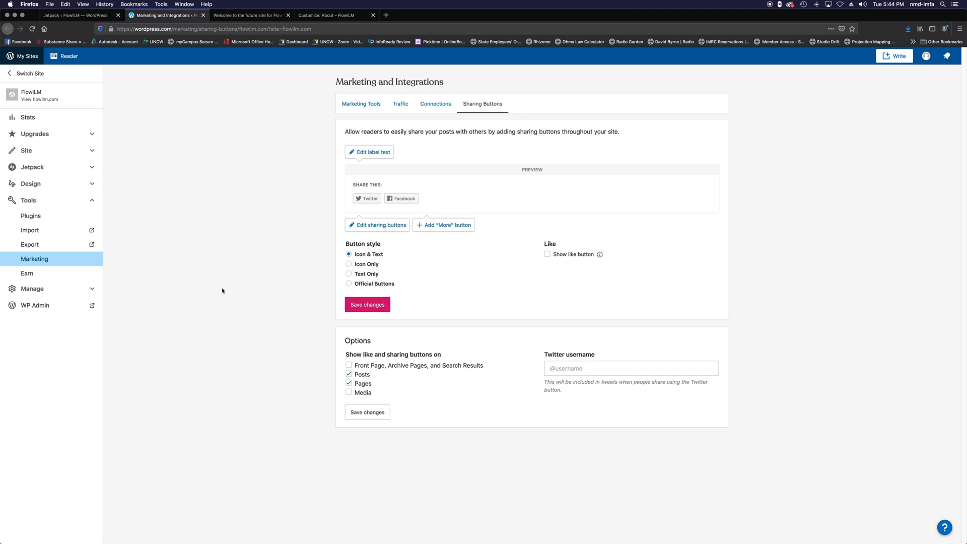
{"action": "key", "text": "super+w"}
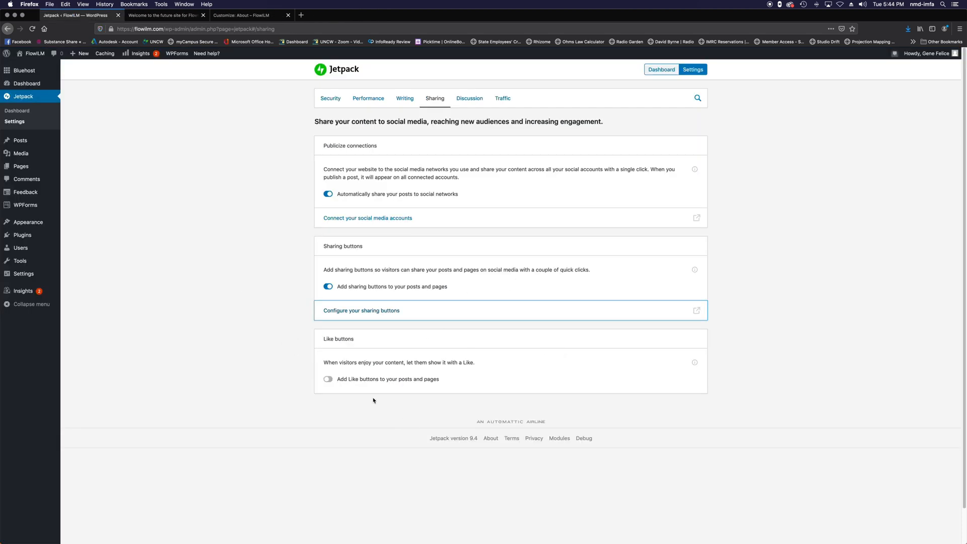
Review Jetpack's Discussion, Traffic, Security and Performance settings
{"action": "left_click", "coordinate": [471, 100]}
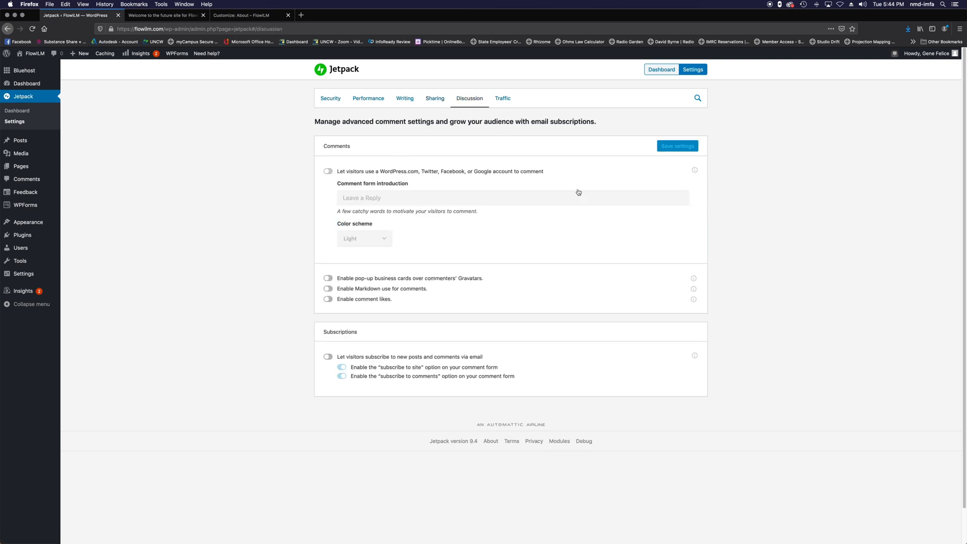
{"action": "left_click", "coordinate": [502, 100]}
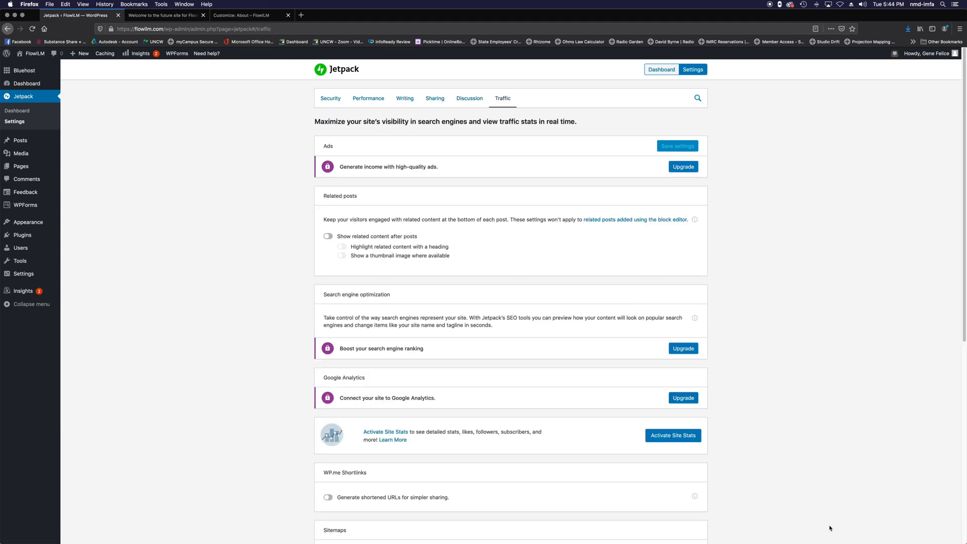
{"action": "scroll", "coordinate": [697, 433], "scroll_direction": "down", "scroll_amount": 7}
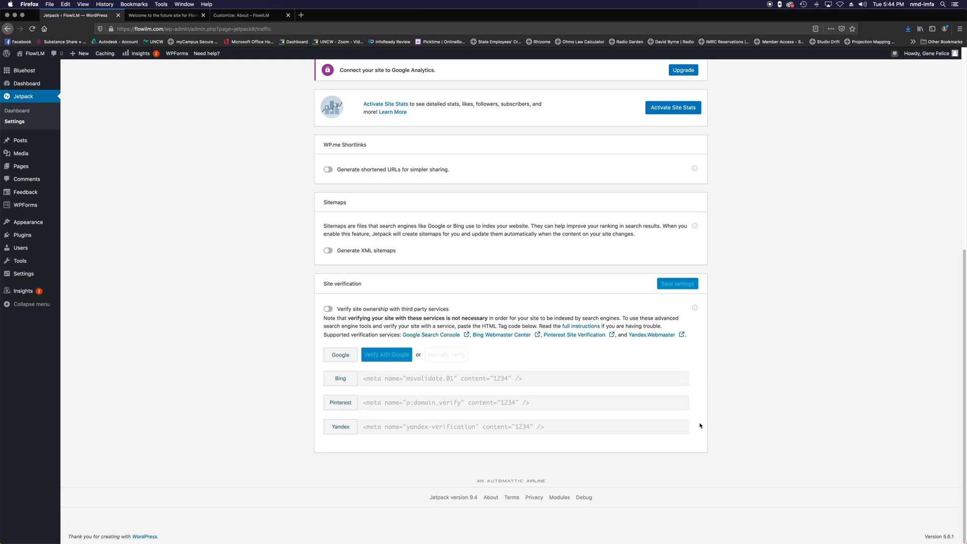
{"action": "scroll", "coordinate": [699, 426], "scroll_direction": "up", "scroll_amount": 7}
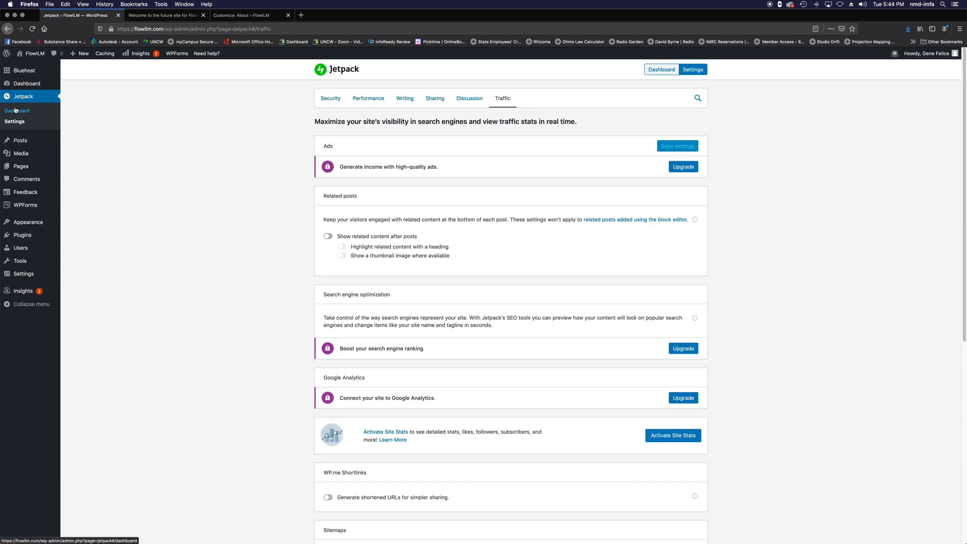
{"action": "left_click", "coordinate": [331, 99]}
{"action": "left_click", "coordinate": [368, 100]}
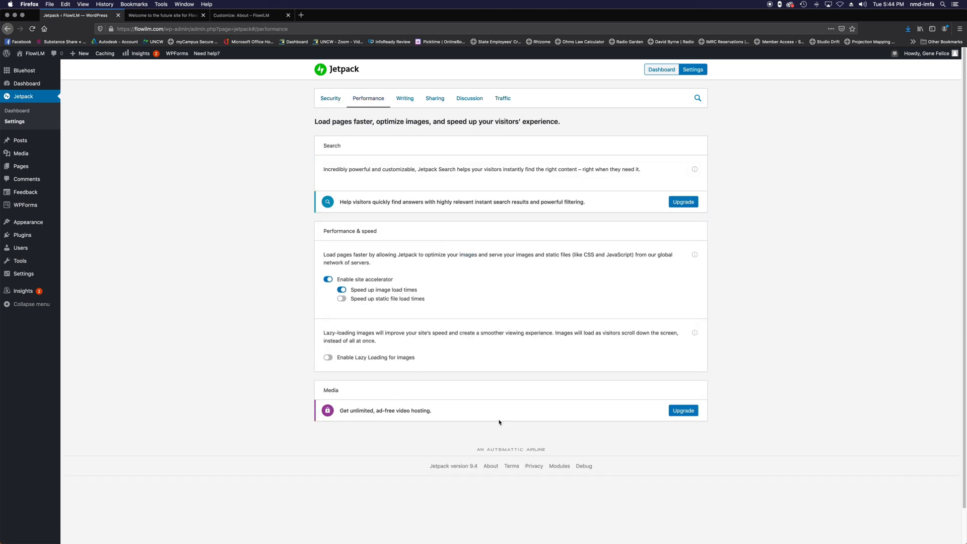
Activate Site Stats and the suggested site accelerator from Jetpack's dashboard, then reload the page
{"action": "left_click", "coordinate": [25, 112]}
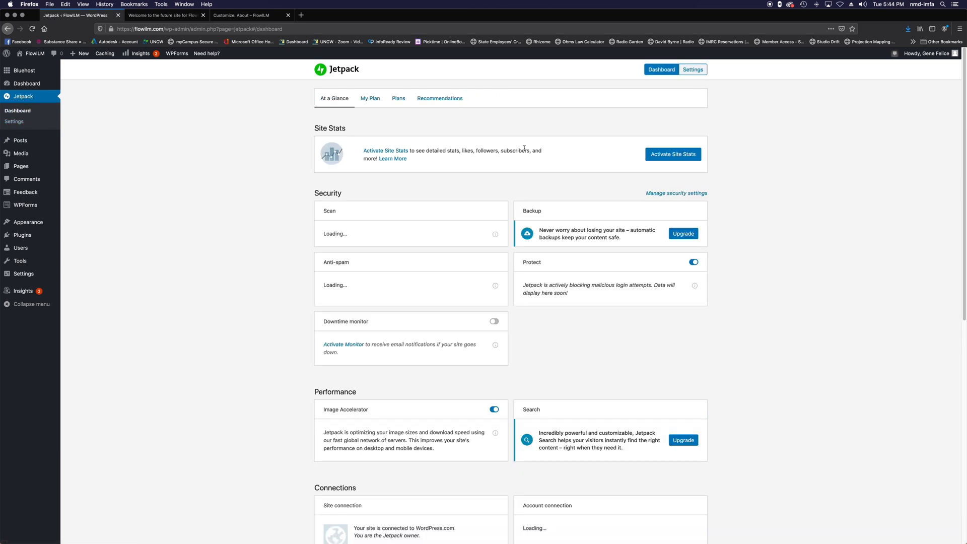
{"action": "left_click", "coordinate": [666, 158]}
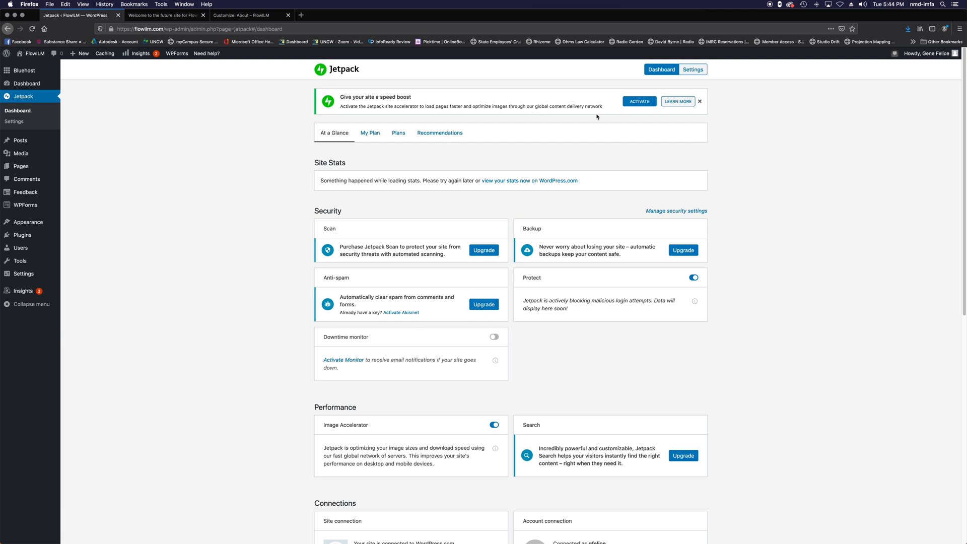
{"action": "left_click", "coordinate": [645, 104]}
{"action": "left_click", "coordinate": [32, 28]}
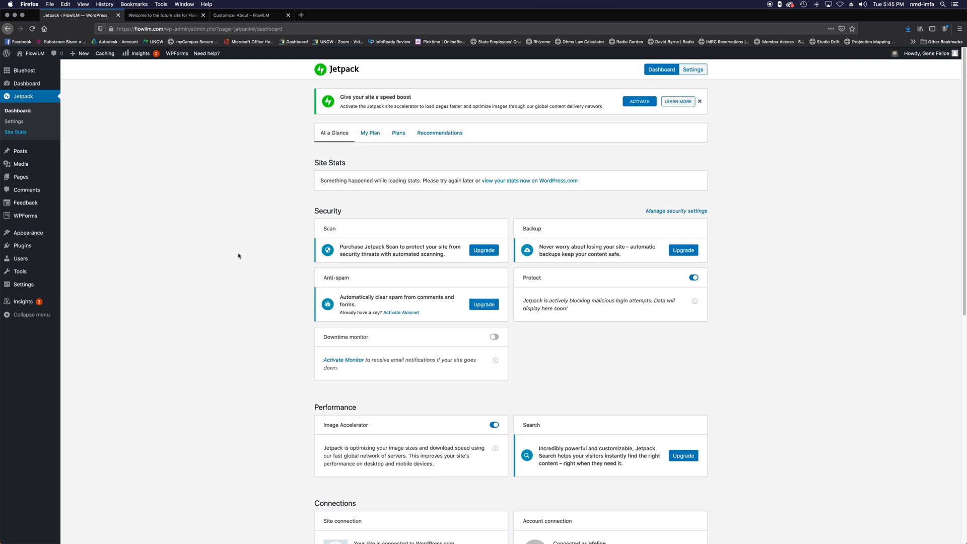
Activate the Akismet Spam Protection plugin from the Add Plugins page
{"action": "mouse_move", "coordinate": [25, 246]}
{"action": "left_click", "coordinate": [83, 258]}
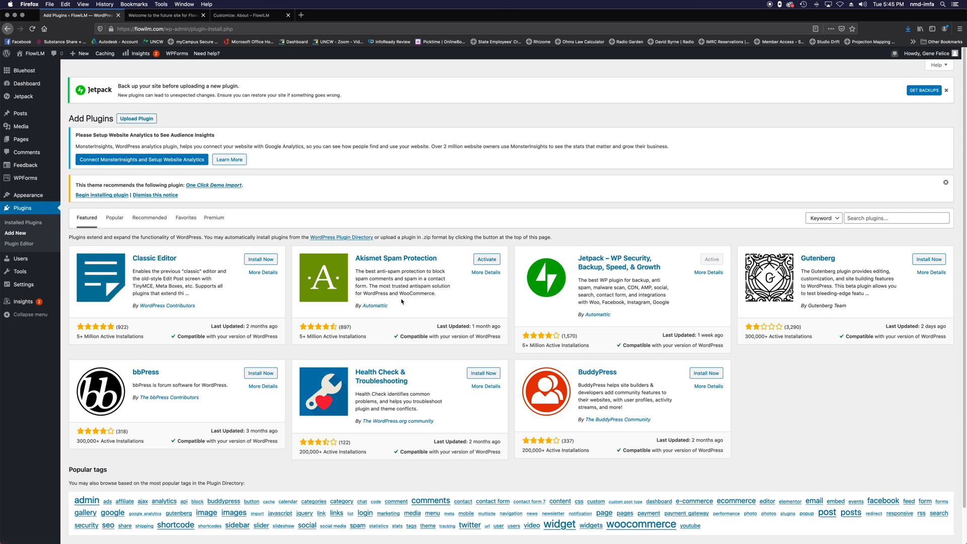
{"action": "left_click", "coordinate": [486, 259]}
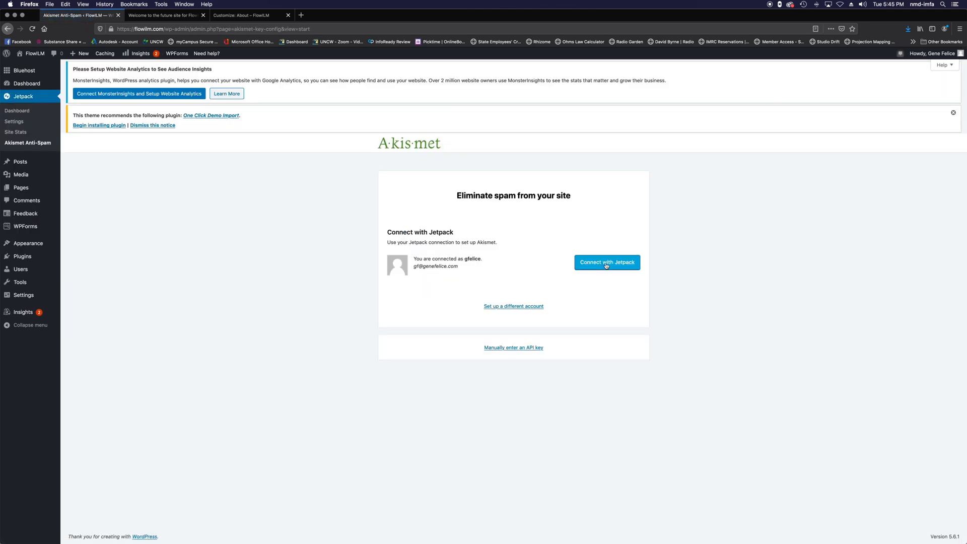
Connect Akismet through the Jetpack account, save its default settings and dismiss the One Click Demo Import recommendation
{"action": "left_click", "coordinate": [606, 262]}
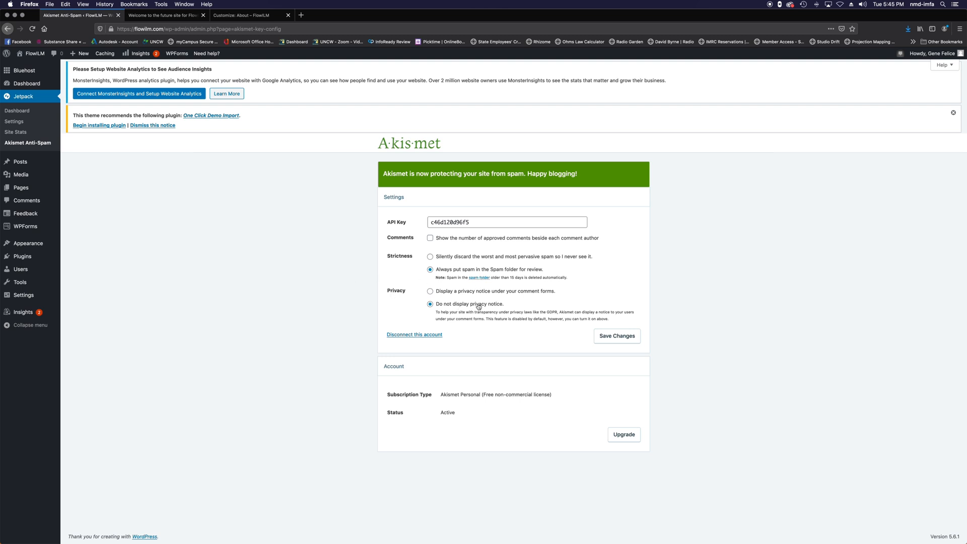
{"action": "left_click", "coordinate": [612, 338]}
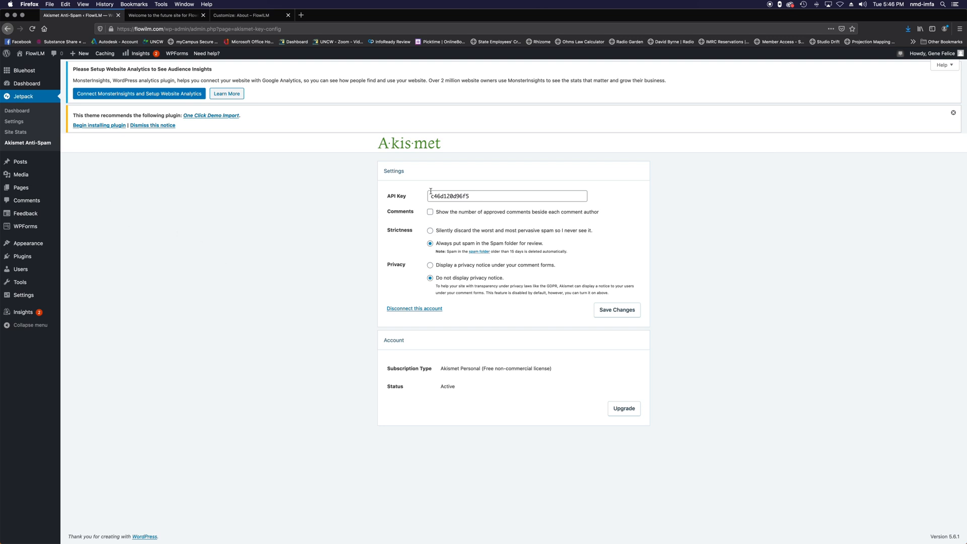
{"action": "left_click", "coordinate": [951, 114]}
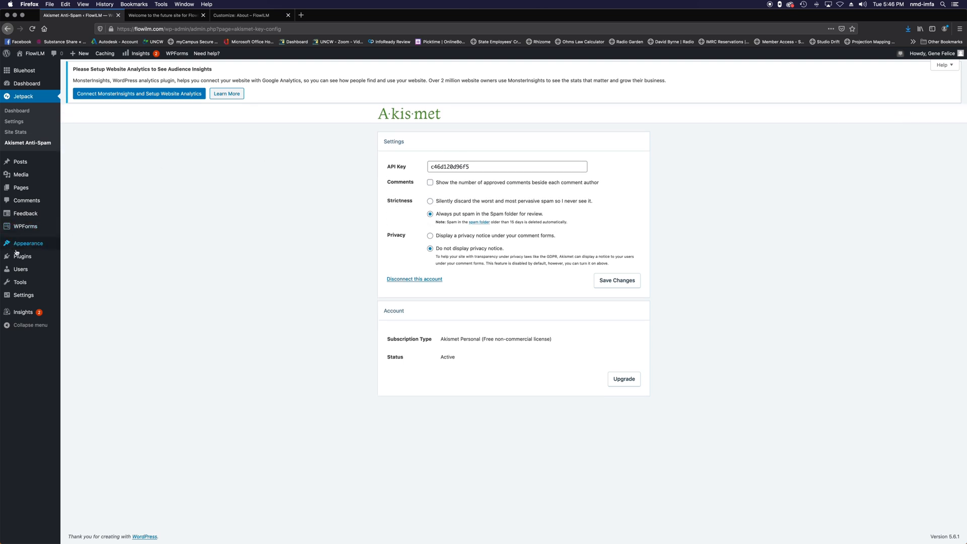
Search the plugin directory for "back up", and install and activate the UpdraftPlus WordPress Backup Plugin
{"action": "mouse_move", "coordinate": [25, 250]}
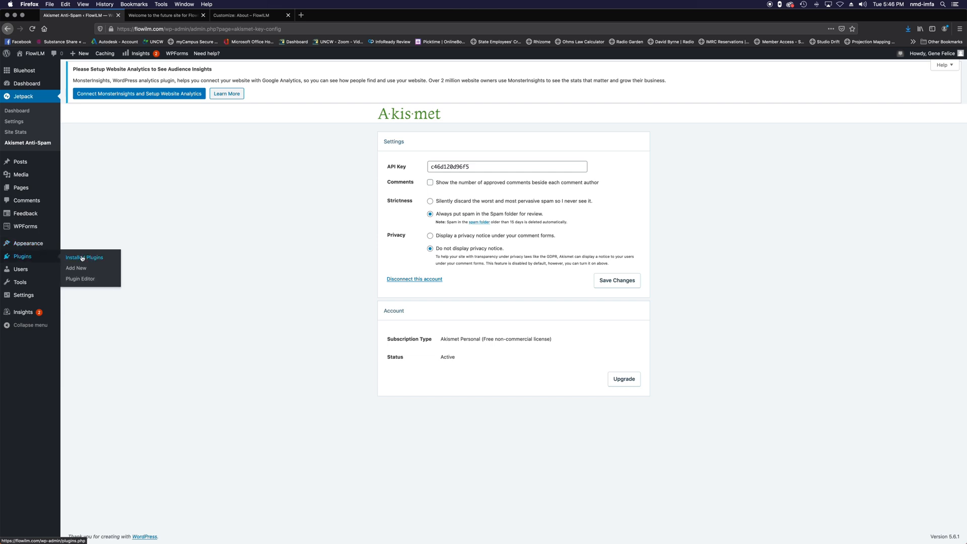
{"action": "left_click", "coordinate": [78, 270]}
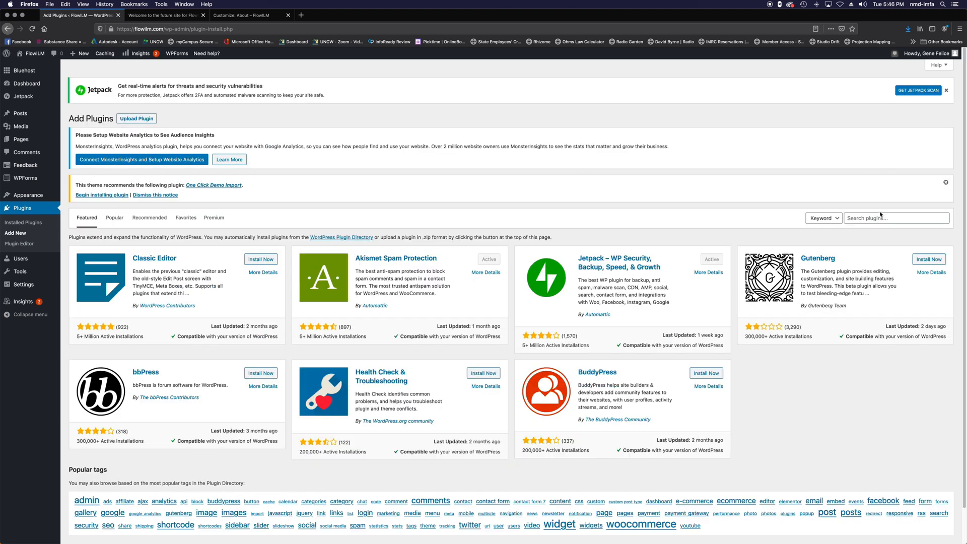
{"action": "left_click", "coordinate": [882, 218]}
{"action": "type", "text": "back up"}
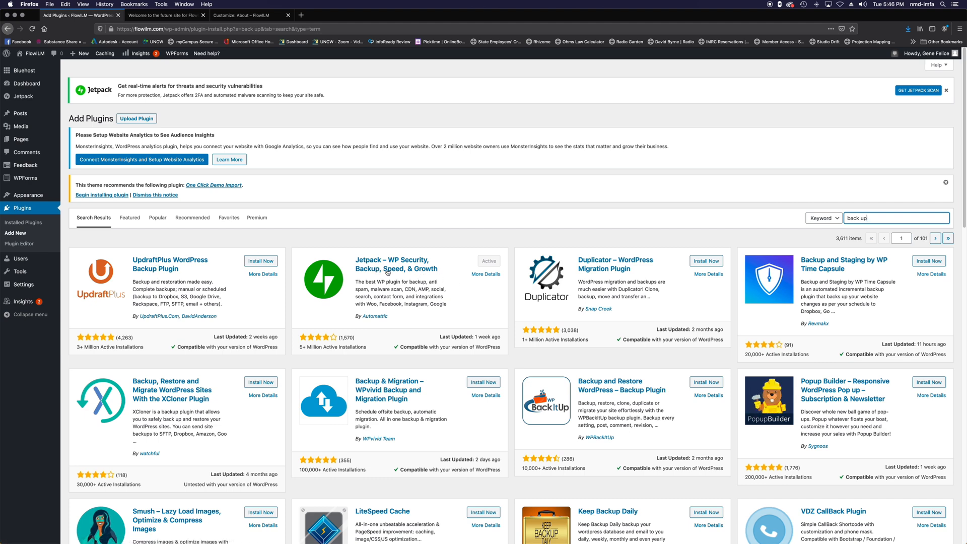
{"action": "scroll", "coordinate": [395, 320], "scroll_direction": "down", "scroll_amount": 2}
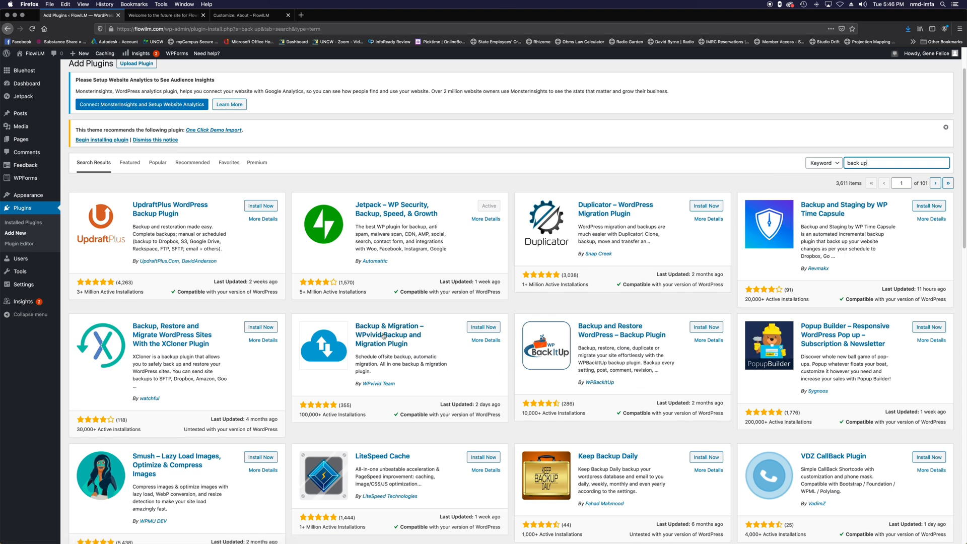
{"action": "scroll", "coordinate": [287, 350], "scroll_direction": "down", "scroll_amount": 7}
{"action": "scroll", "coordinate": [291, 346], "scroll_direction": "up", "scroll_amount": 4}
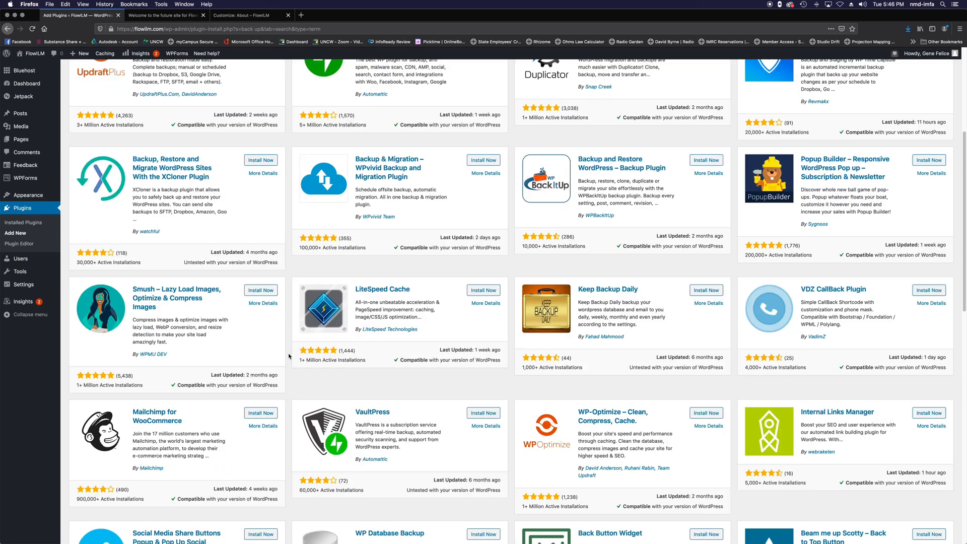
{"action": "scroll", "coordinate": [289, 356], "scroll_direction": "up", "scroll_amount": 3}
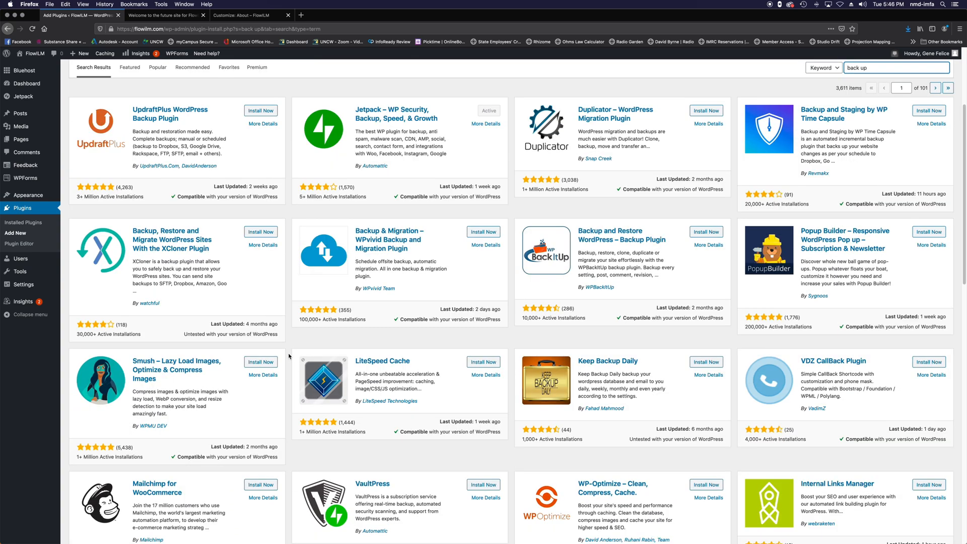
{"action": "scroll", "coordinate": [288, 355], "scroll_direction": "up", "scroll_amount": 3}
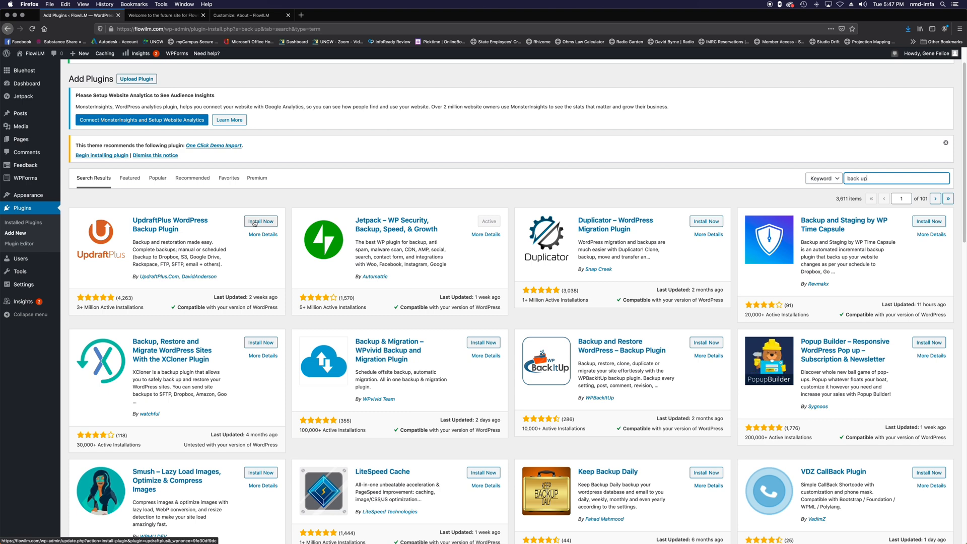
{"action": "left_click", "coordinate": [254, 222]}
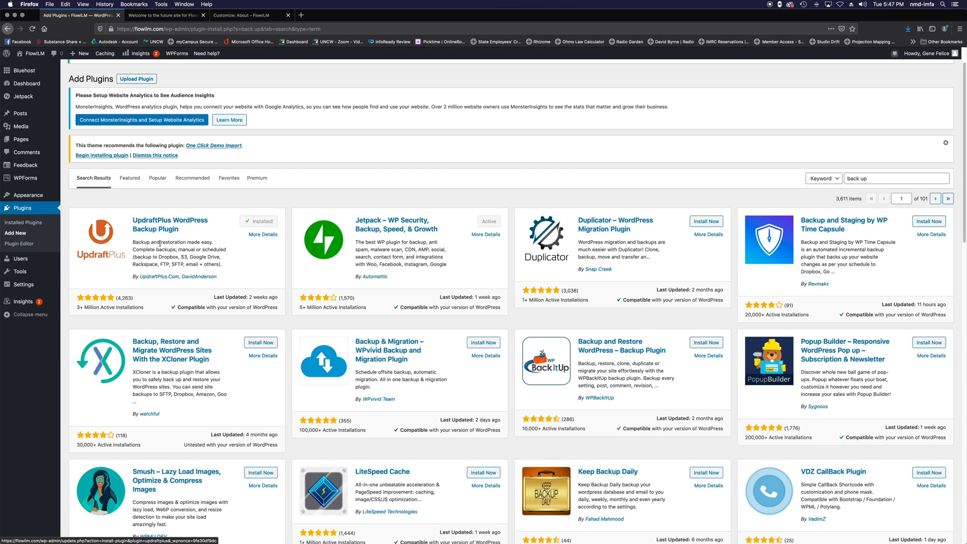
{"action": "left_click", "coordinate": [263, 225]}
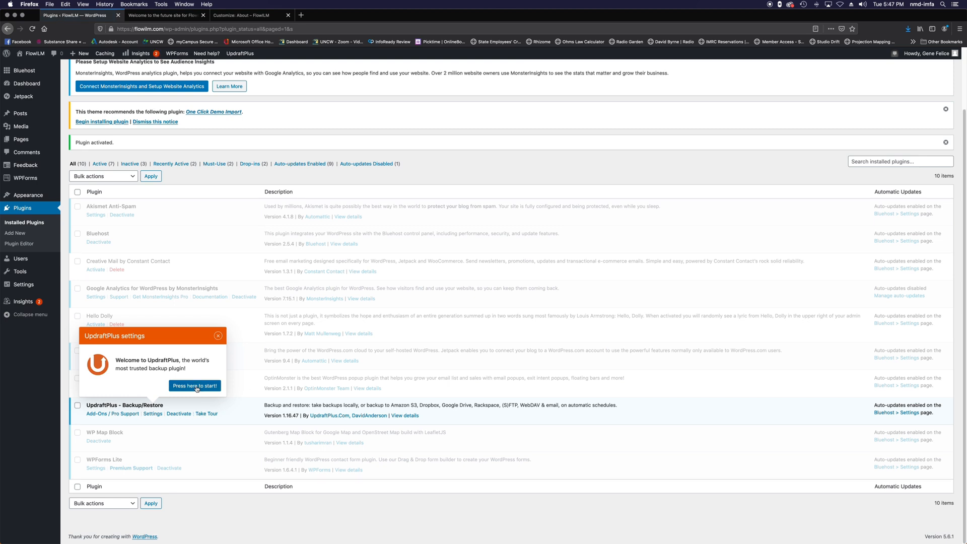
Start the first UpdraftPlus backup, including both the database and the files
{"action": "left_click", "coordinate": [197, 388]}
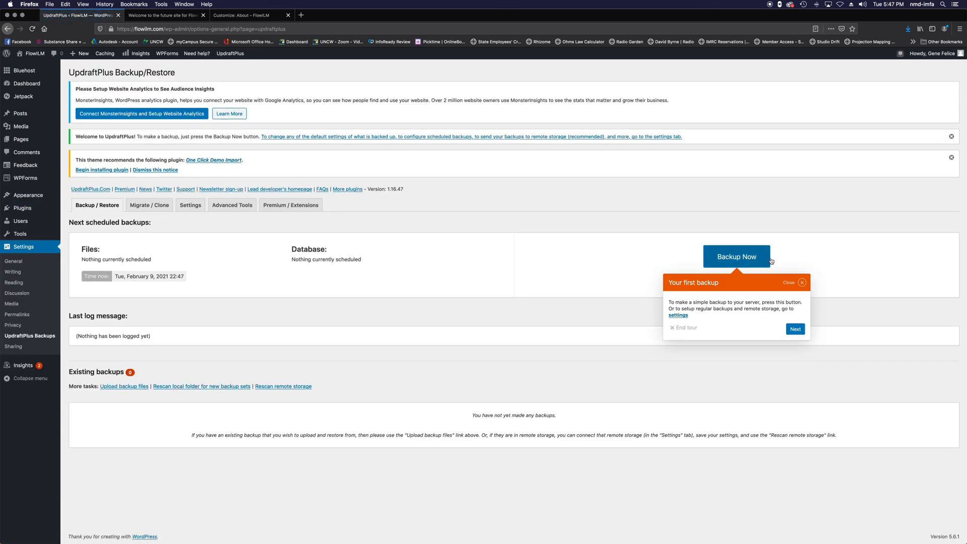
{"action": "left_click", "coordinate": [722, 258]}
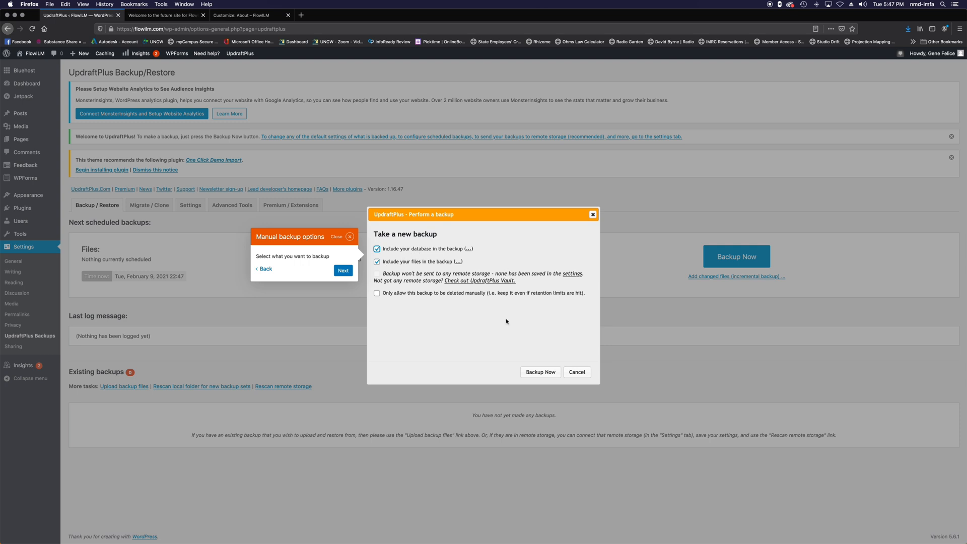
{"action": "left_click", "coordinate": [551, 373]}
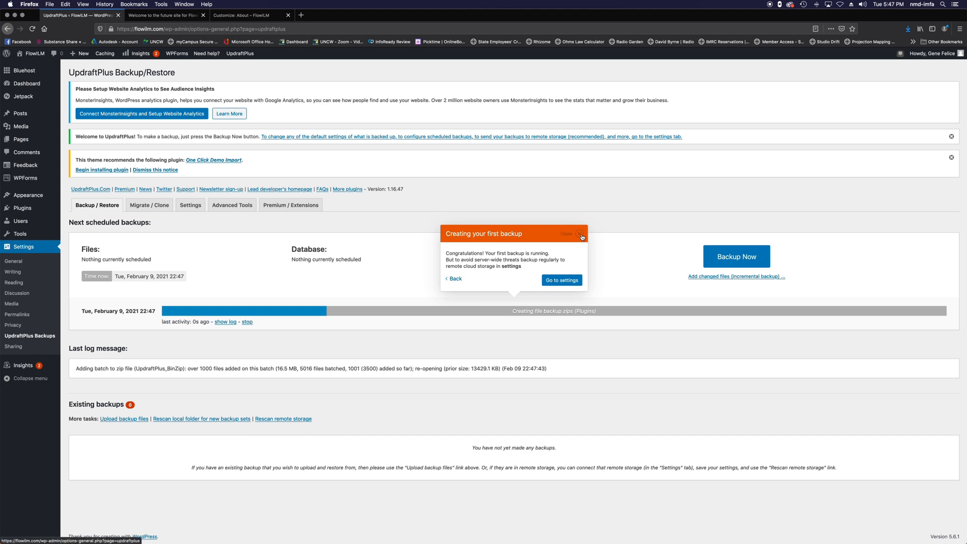
Review UpdraftPlus's backup schedule, remote storage and file inclusion settings, closing the guided tour and the backup completion notice
{"action": "left_click", "coordinate": [557, 280]}
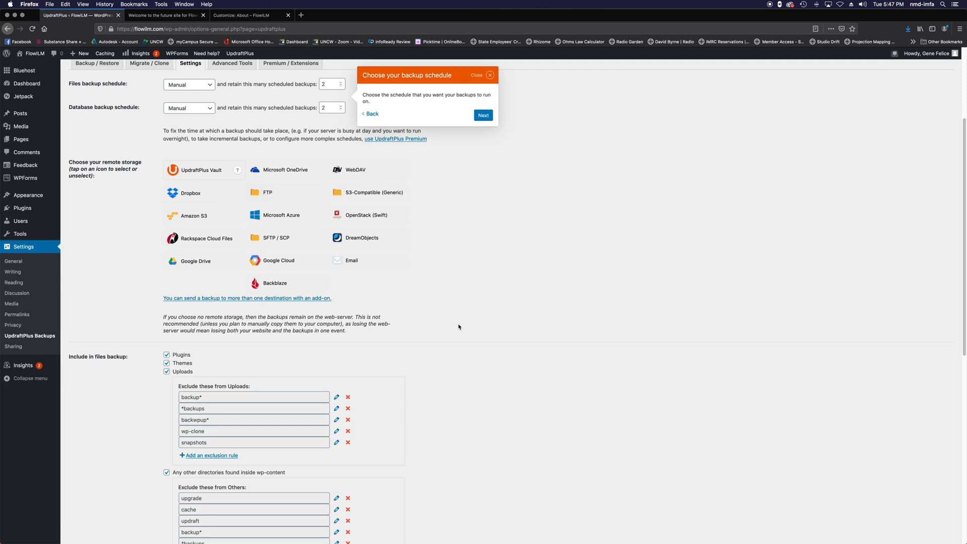
{"action": "scroll", "coordinate": [458, 327], "scroll_direction": "down", "scroll_amount": 5}
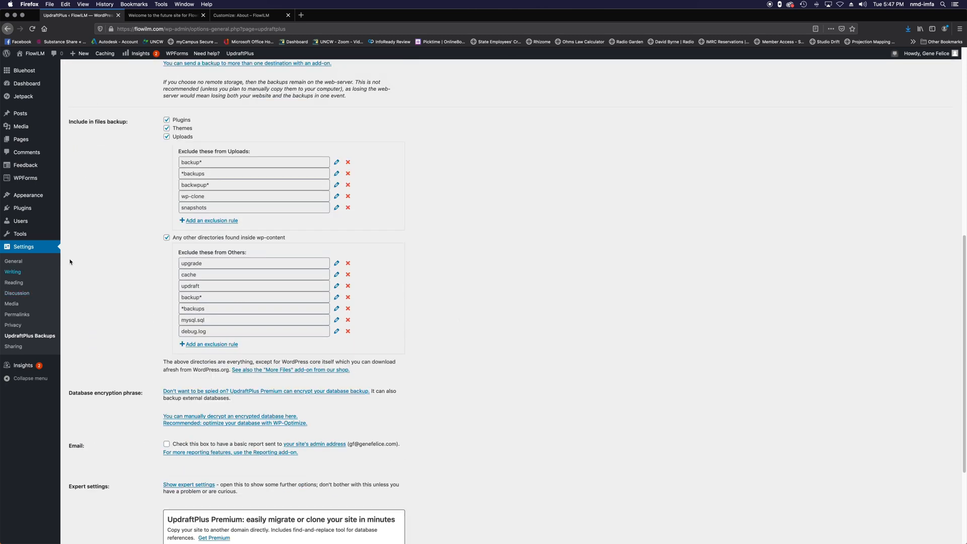
{"action": "scroll", "coordinate": [230, 393], "scroll_direction": "down", "scroll_amount": 3}
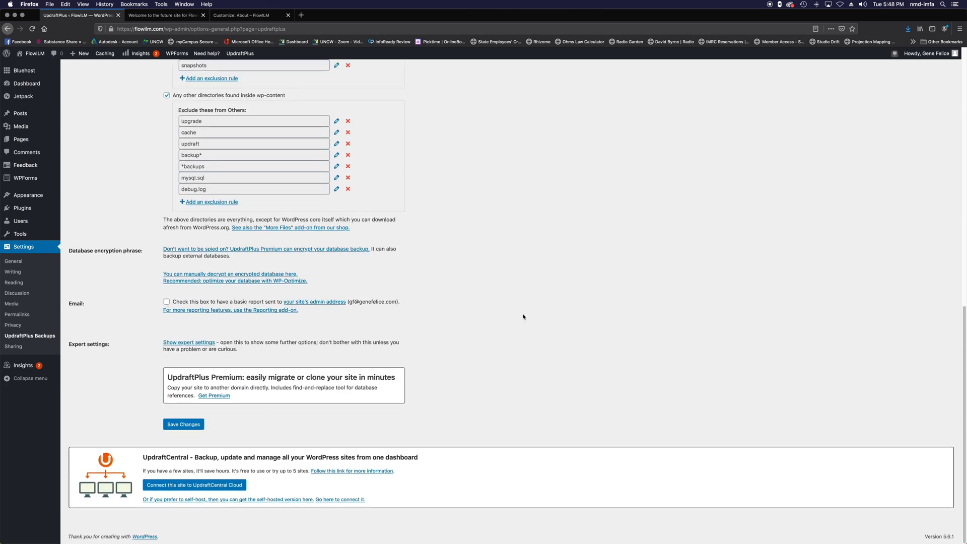
{"action": "scroll", "coordinate": [524, 316], "scroll_direction": "up", "scroll_amount": 11}
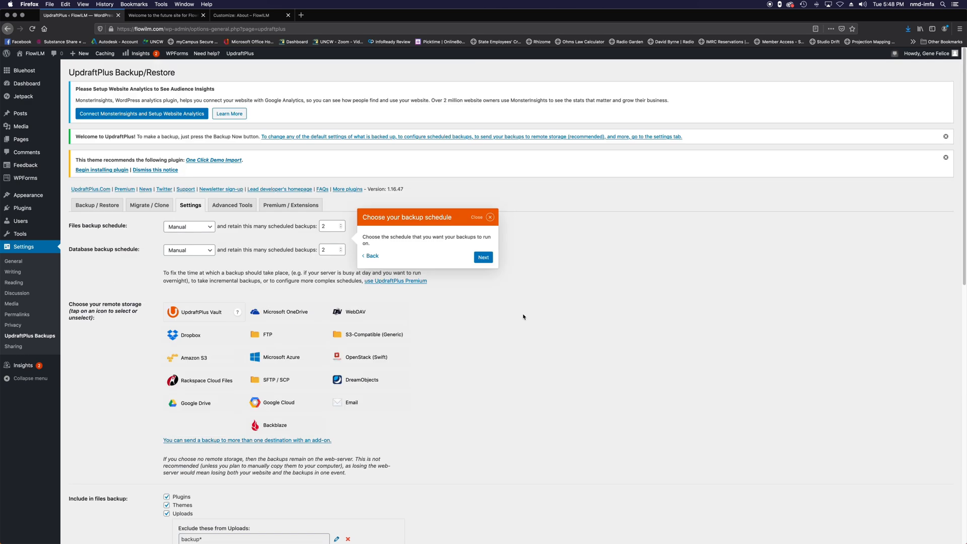
{"action": "left_click", "coordinate": [488, 218]}
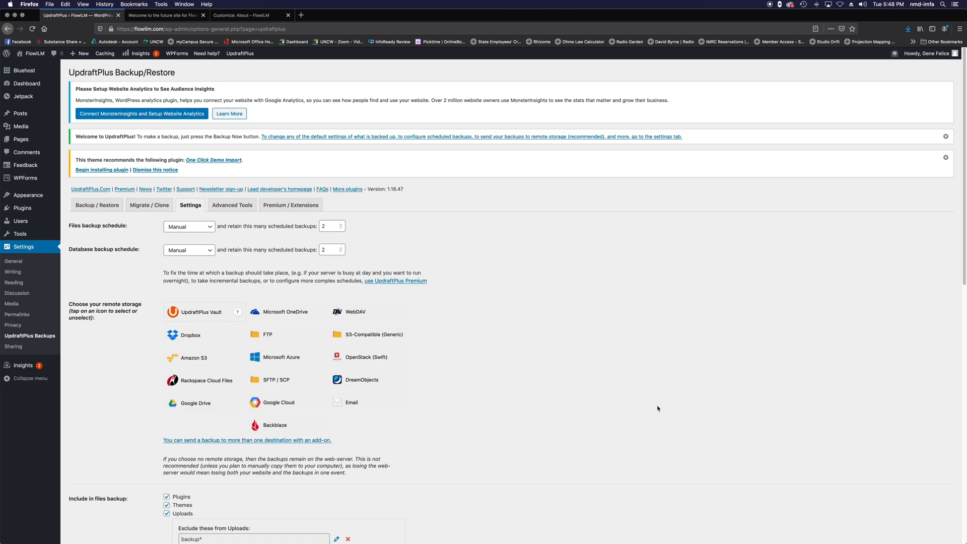
{"action": "scroll", "coordinate": [533, 372], "scroll_direction": "down", "scroll_amount": 5}
{"action": "scroll", "coordinate": [533, 369], "scroll_direction": "up", "scroll_amount": 5}
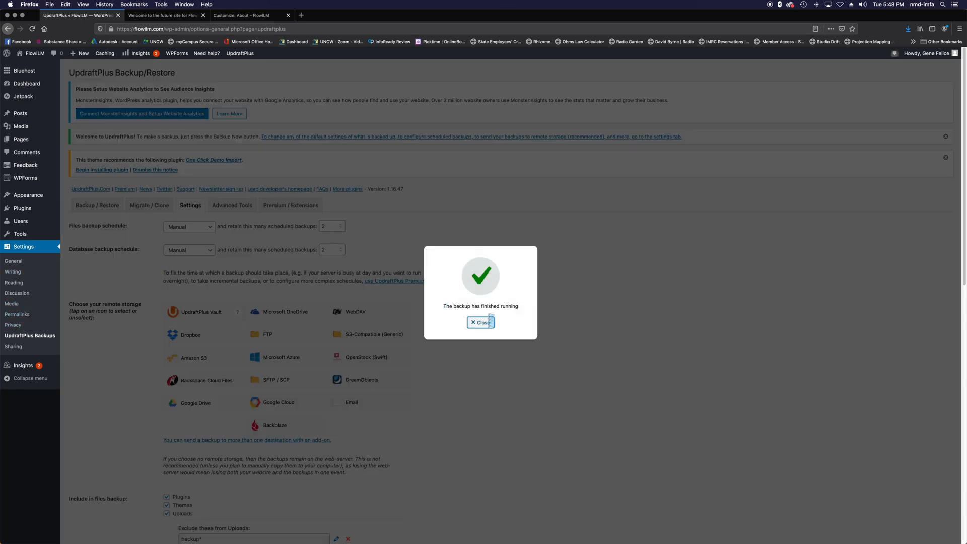
{"action": "left_click", "coordinate": [482, 322]}
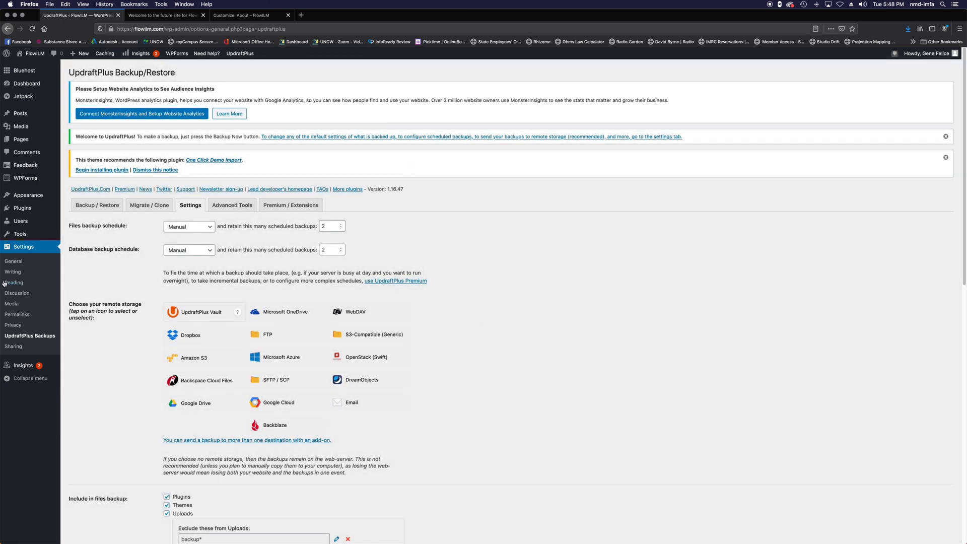
Search the plugin directory for "cache", and install and activate W3 Total Cache
{"action": "mouse_move", "coordinate": [22, 211]}
{"action": "left_click", "coordinate": [79, 225]}
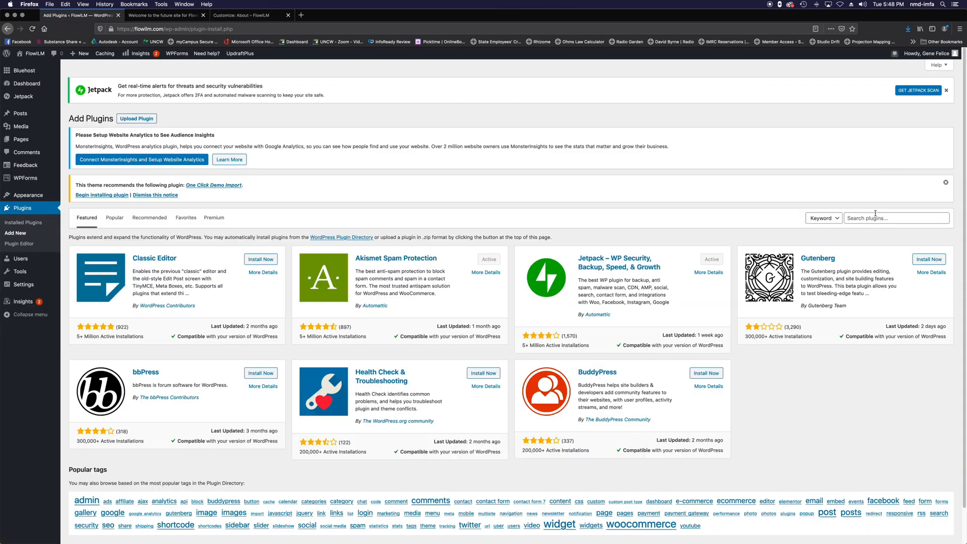
{"action": "left_click", "coordinate": [875, 219]}
{"action": "type", "text": "cach"}
{"action": "type", "text": "ing"}
{"action": "key", "text": "BackSpace"}
{"action": "key", "text": "BackSpace"}
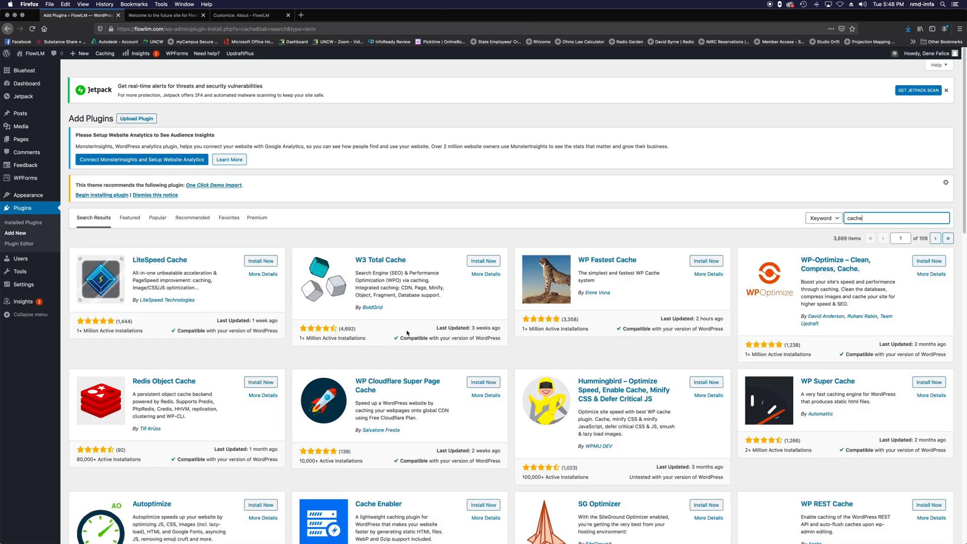
{"action": "scroll", "coordinate": [401, 349], "scroll_direction": "down", "scroll_amount": 3}
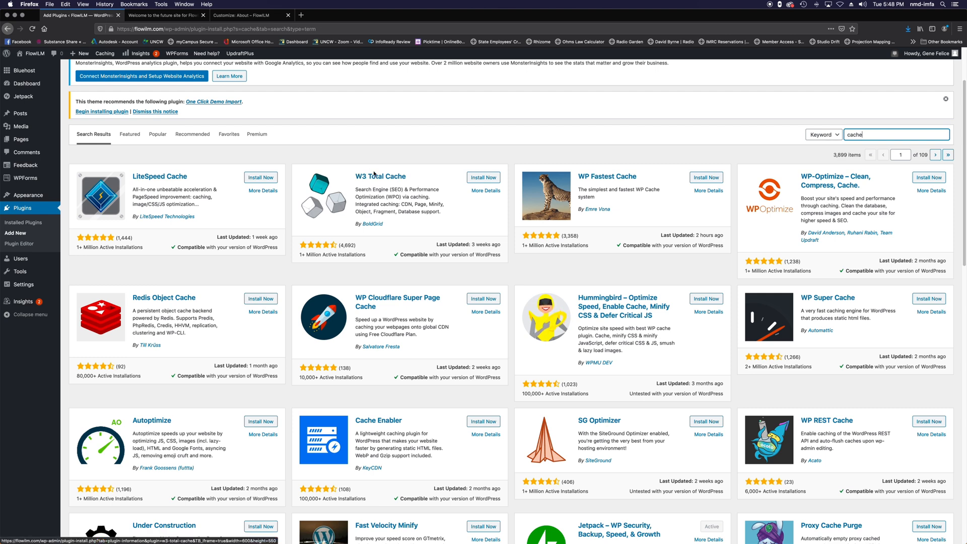
{"action": "left_click", "coordinate": [475, 178]}
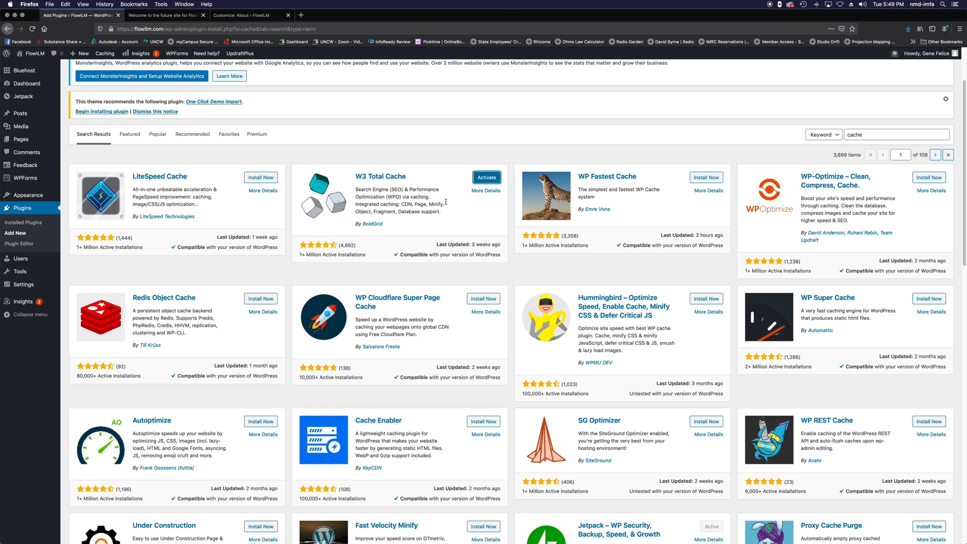
{"action": "left_click", "coordinate": [488, 179]}
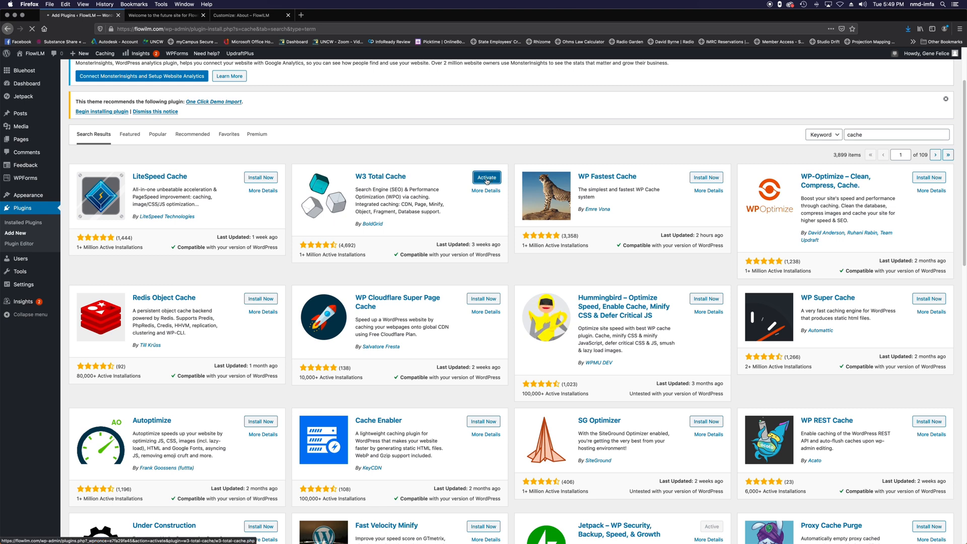
Open W3 Total Cache's settings, accept its data collection terms and advance the setup guide to Page Cache
{"action": "scroll", "coordinate": [303, 348], "scroll_direction": "down", "scroll_amount": 2}
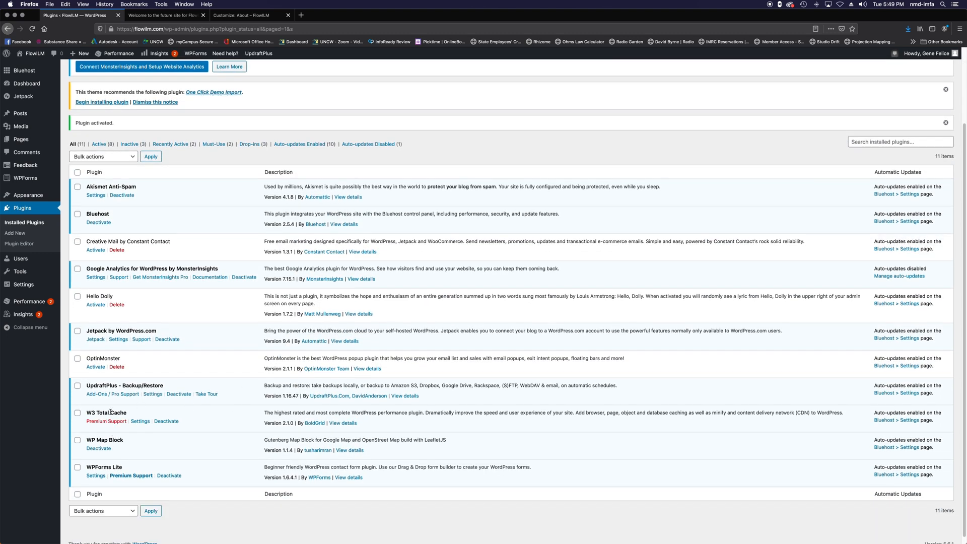
{"action": "left_click", "coordinate": [135, 422]}
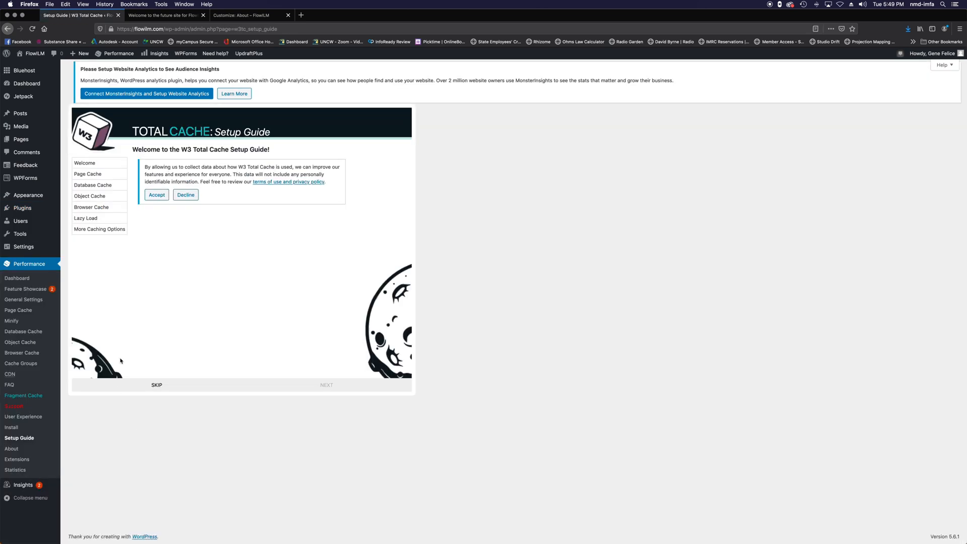
{"action": "left_click", "coordinate": [156, 195]}
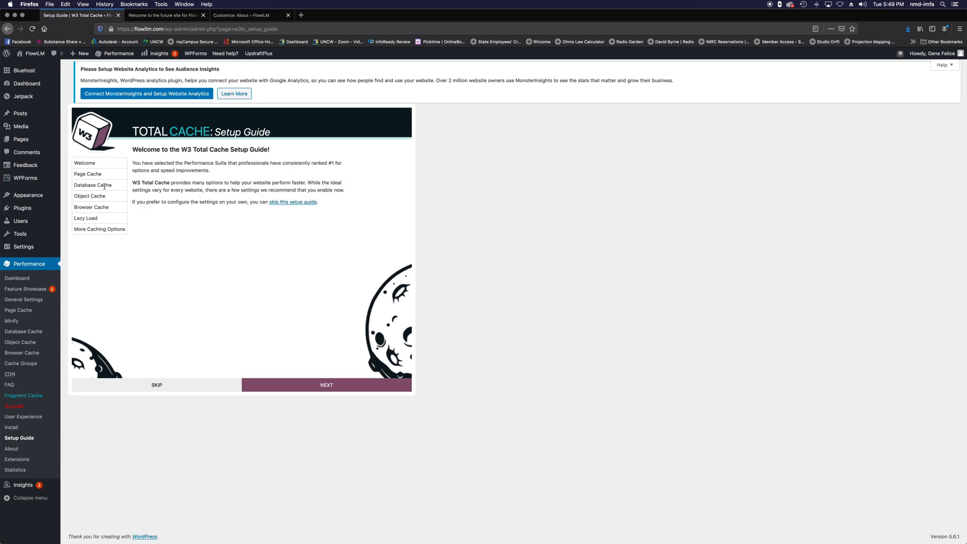
{"action": "left_click", "coordinate": [322, 389]}
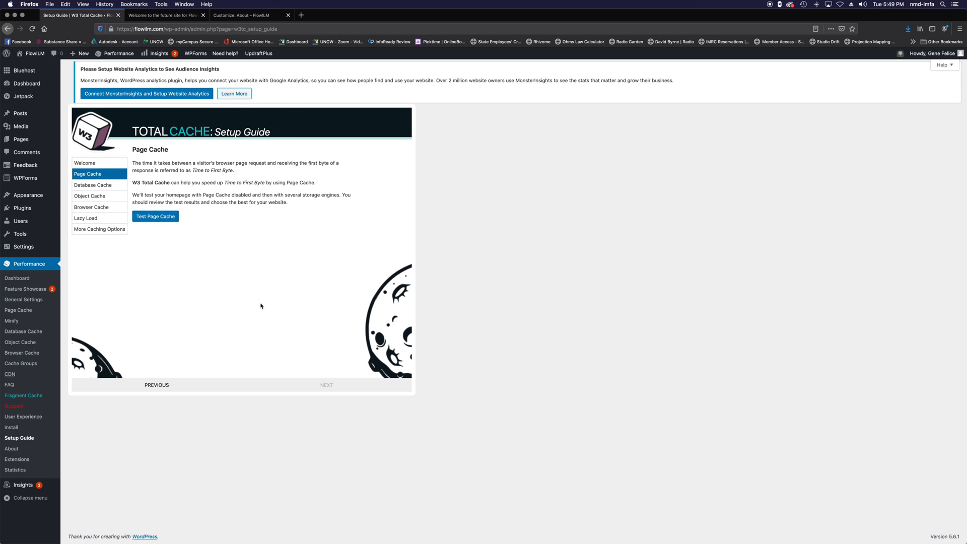
Run the Page Cache test in the W3 Total Cache setup guide, and skip the rest of the guide
{"action": "left_click", "coordinate": [51, 264]}
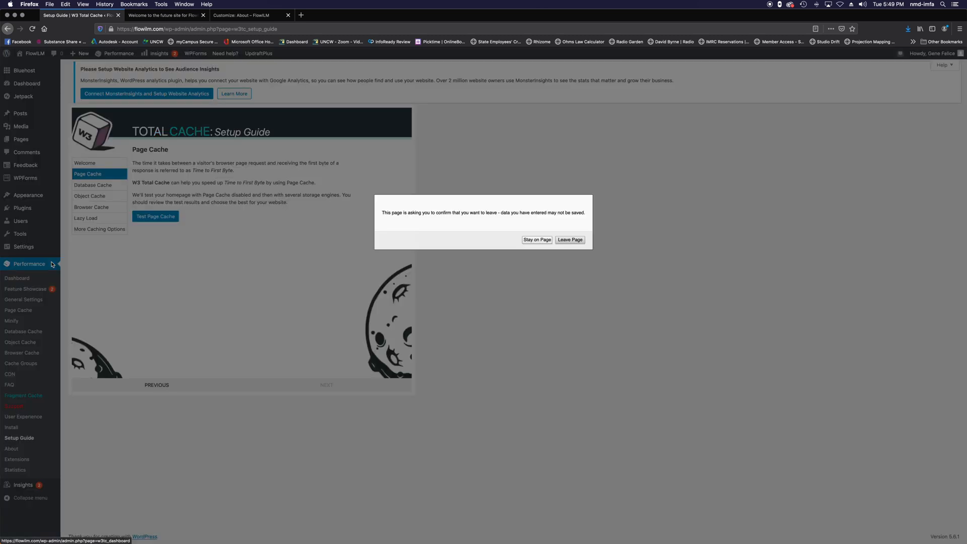
{"action": "left_click", "coordinate": [537, 240]}
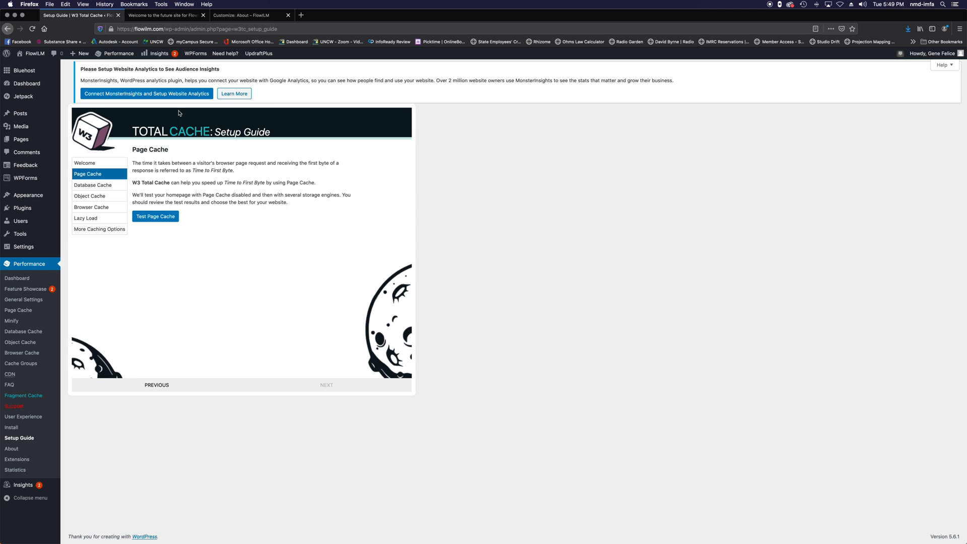
{"action": "left_click", "coordinate": [160, 217]}
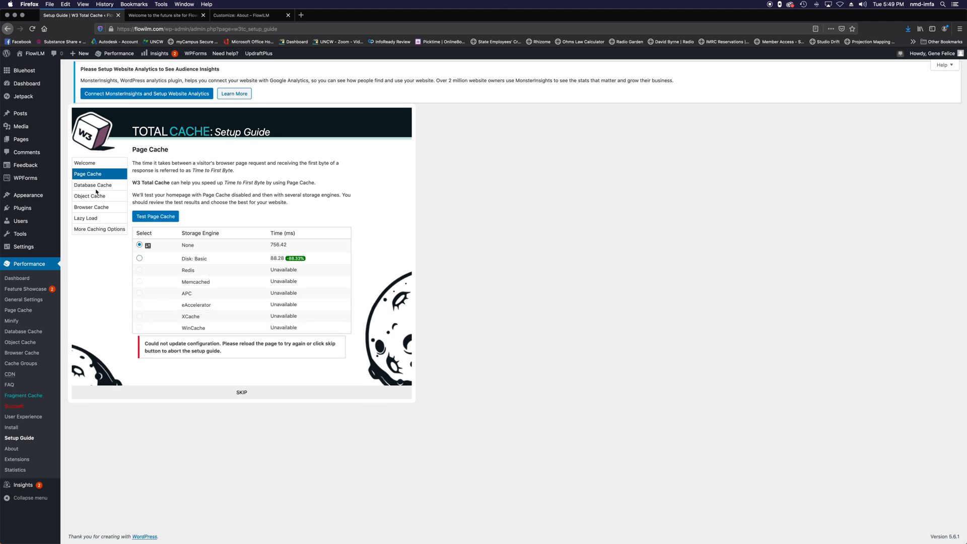
{"action": "left_click", "coordinate": [244, 398]}
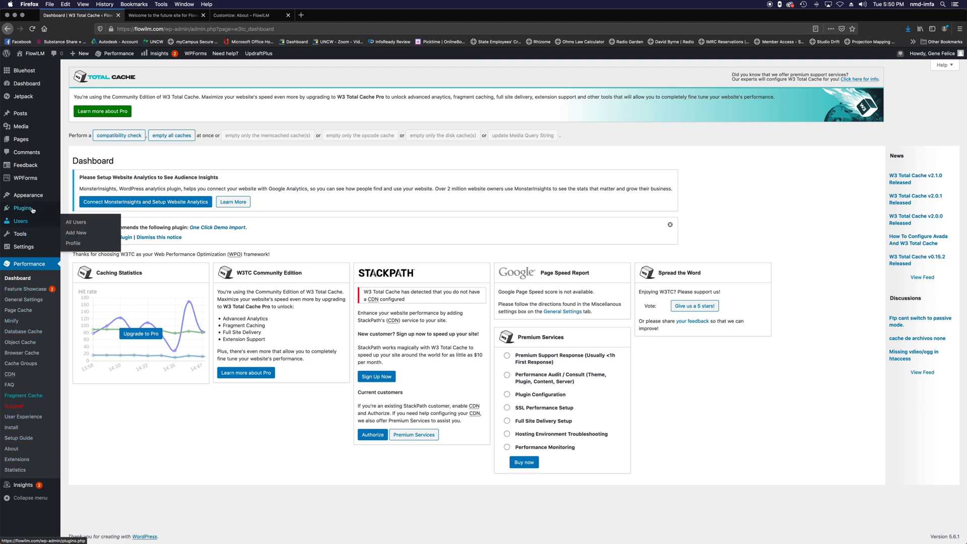
Deactivate W3 Total Cache in the list of installed plugins
{"action": "mouse_move", "coordinate": [35, 208]}
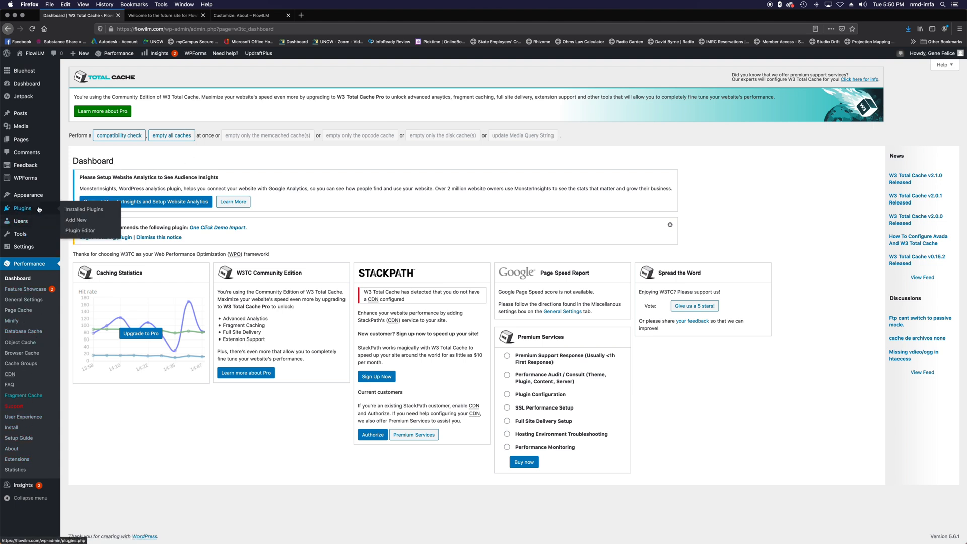
{"action": "left_click", "coordinate": [88, 211]}
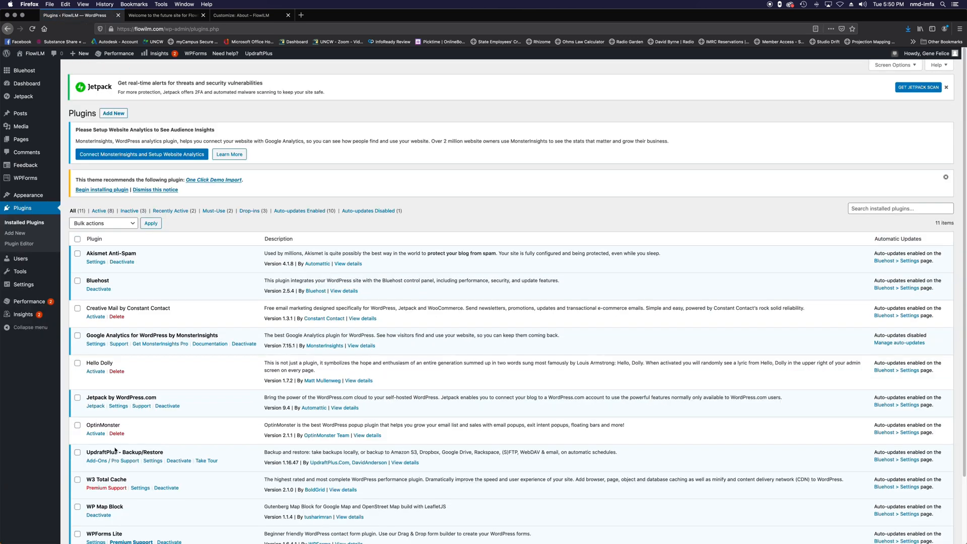
{"action": "left_click", "coordinate": [166, 476]}
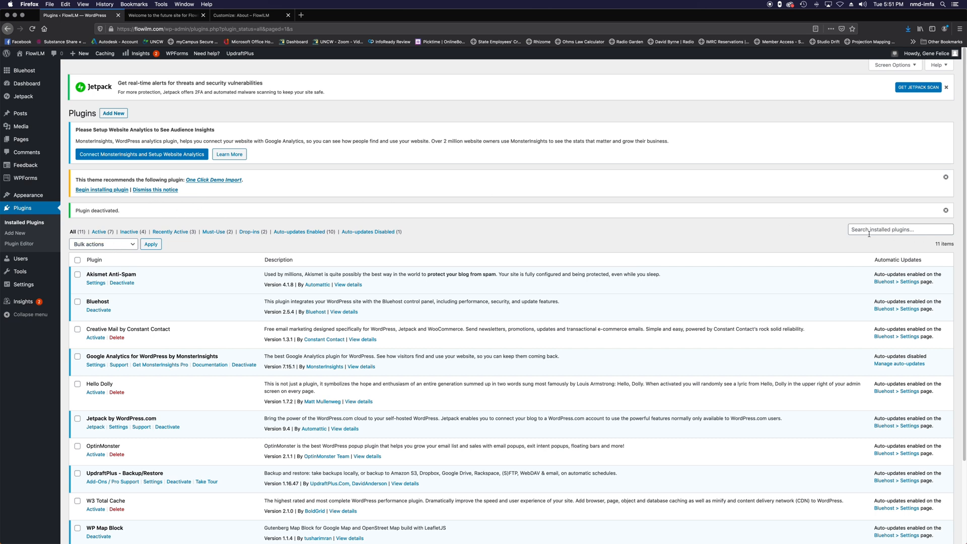
Search the plugin directory for "Elementor", and install and activate Elementor Website Builder
{"action": "left_click", "coordinate": [111, 114]}
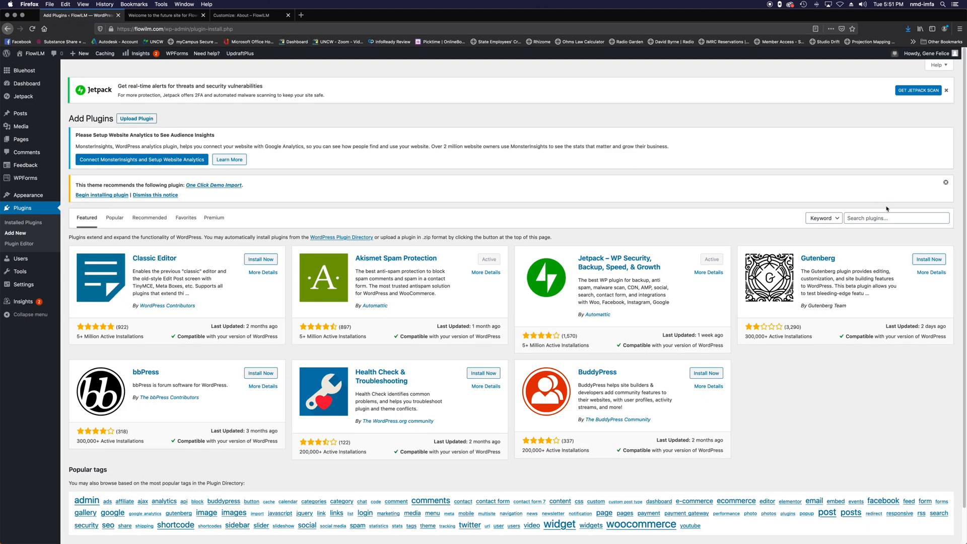
{"action": "left_click", "coordinate": [879, 218]}
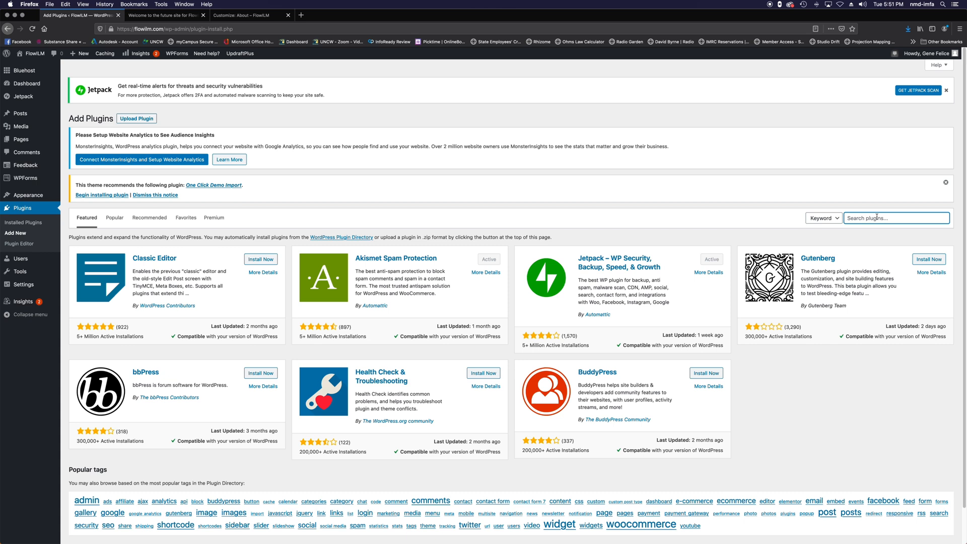
{"action": "type", "text": "Elementor"}
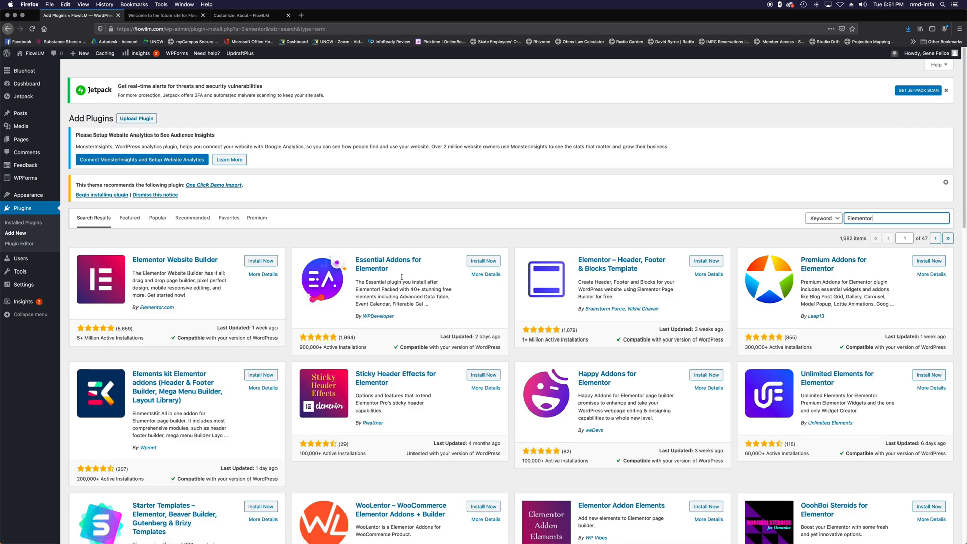
{"action": "left_click", "coordinate": [250, 262]}
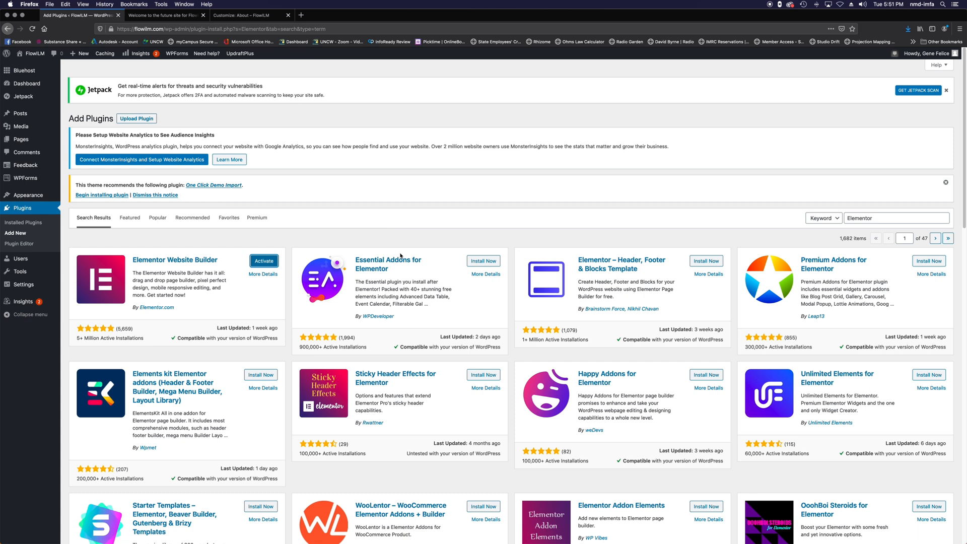
{"action": "left_click", "coordinate": [267, 264]}
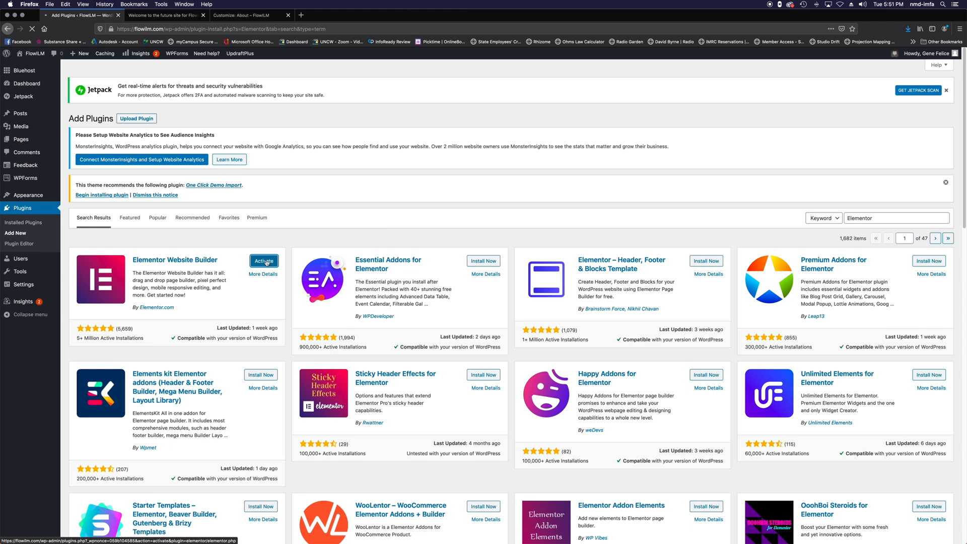
Search the web for "elementor" in a new browser window, and look over the official site's home and sign-up pages
{"action": "key", "text": "super+n"}
{"action": "type", "text": "elementor"}
{"action": "key", "text": "Return"}
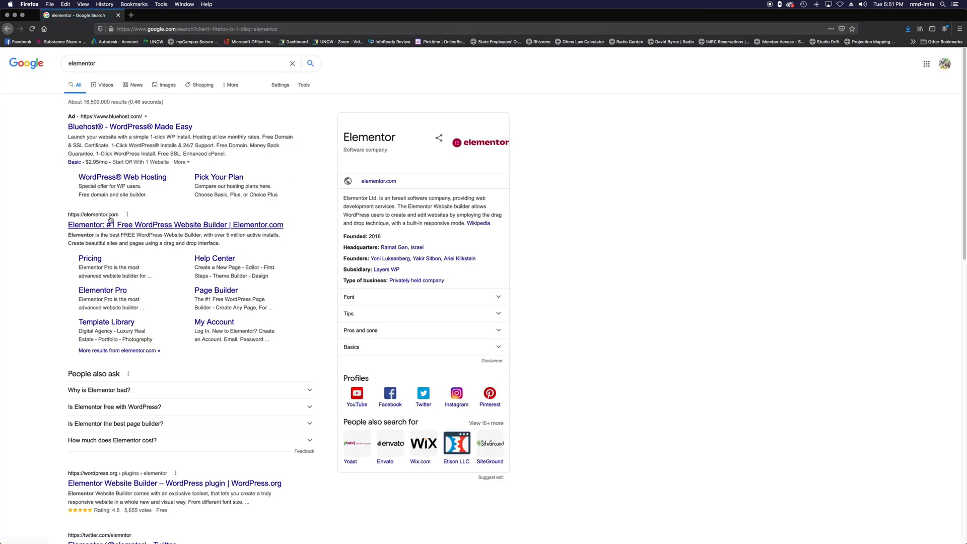
{"action": "left_click", "coordinate": [113, 227]}
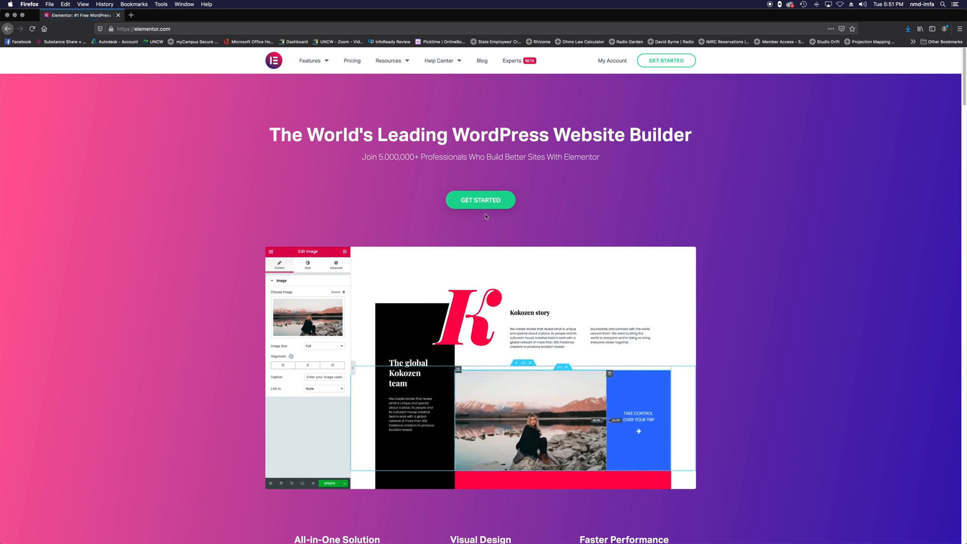
{"action": "scroll", "coordinate": [550, 357], "scroll_direction": "down", "scroll_amount": 3}
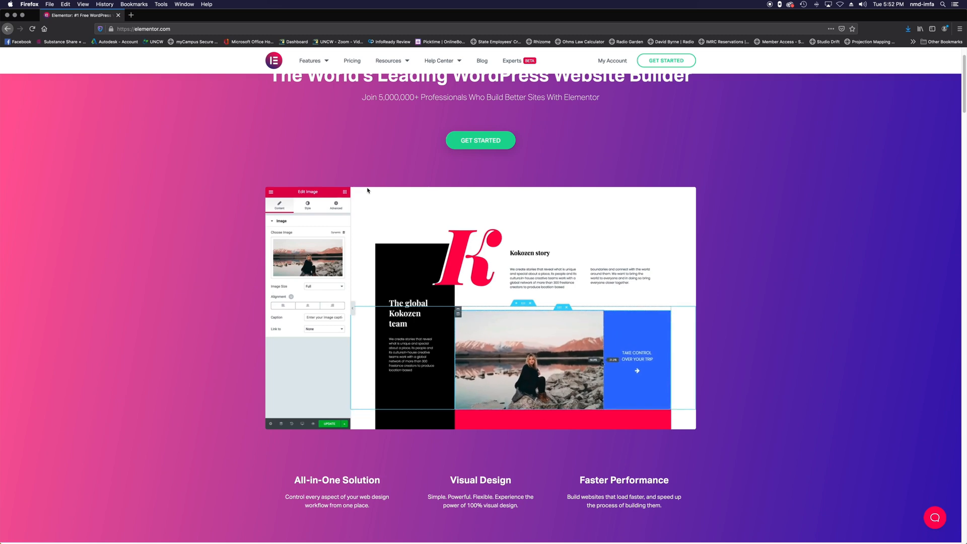
{"action": "scroll", "coordinate": [549, 178], "scroll_direction": "up", "scroll_amount": 2}
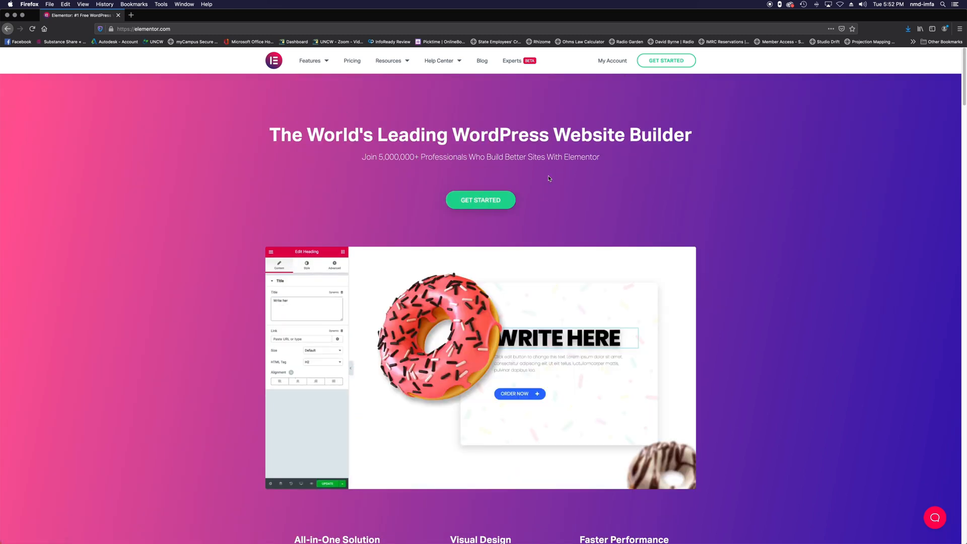
{"action": "left_click", "coordinate": [471, 198]}
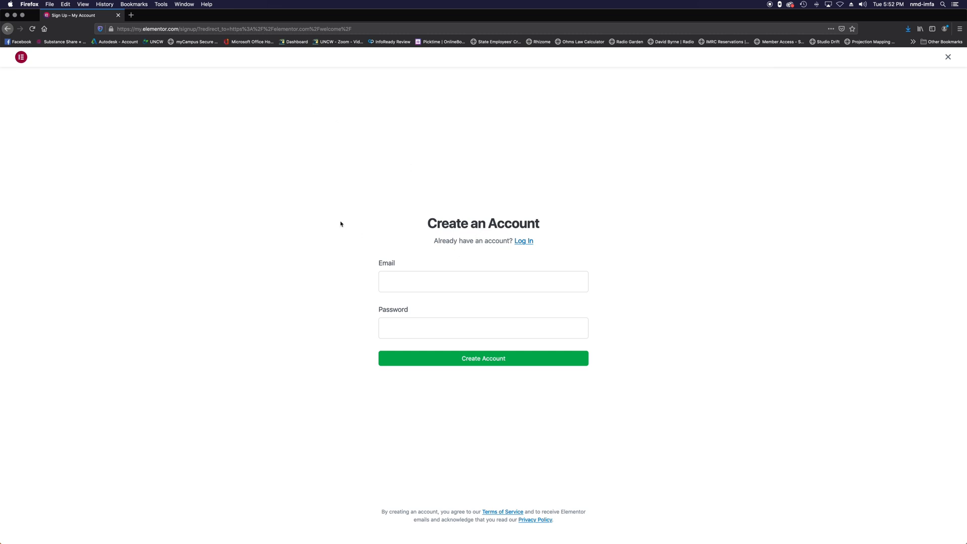
{"action": "left_click", "coordinate": [7, 28]}
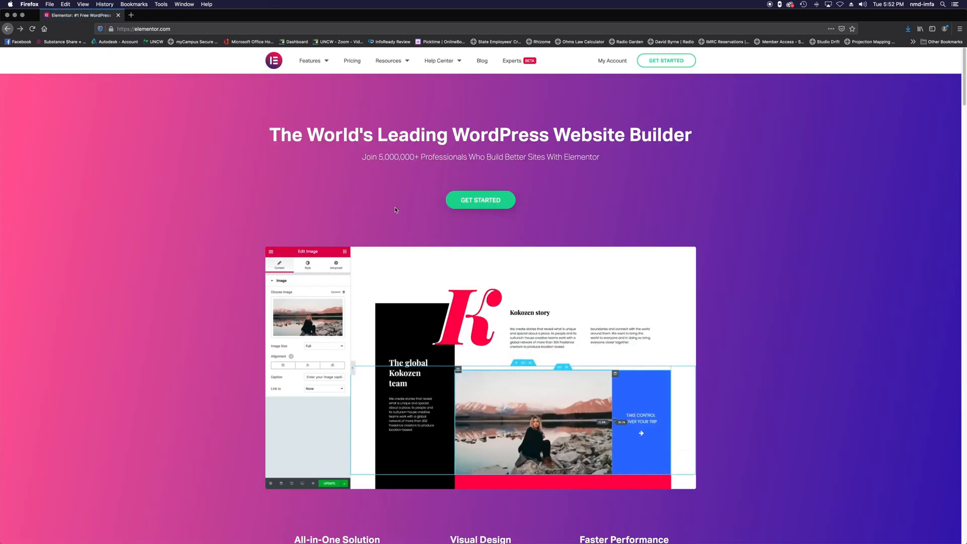
Read through the Editor feature page on elementor.com, covering design, full site editing, navigation and revision history
{"action": "mouse_move", "coordinate": [310, 60]}
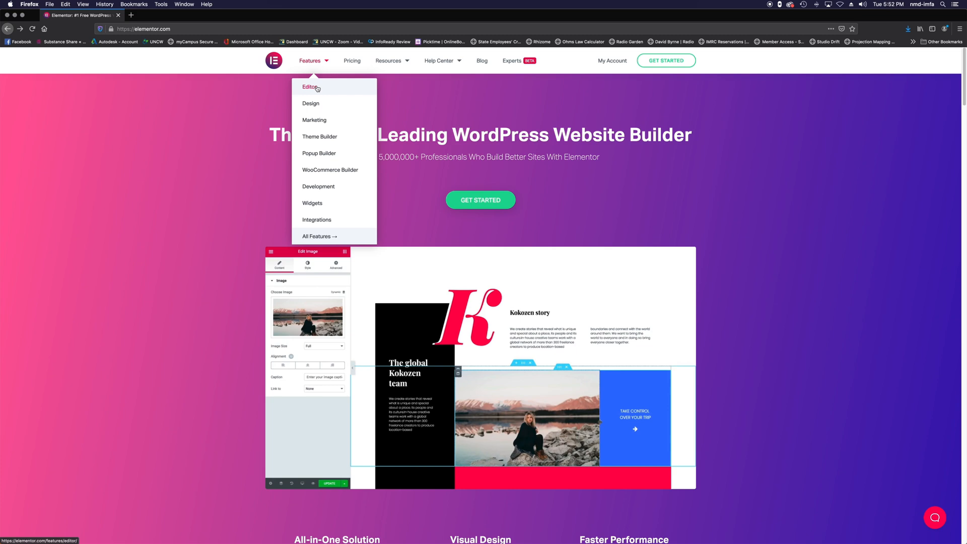
{"action": "left_click", "coordinate": [309, 87]}
{"action": "scroll", "coordinate": [467, 327], "scroll_direction": "down", "scroll_amount": 5}
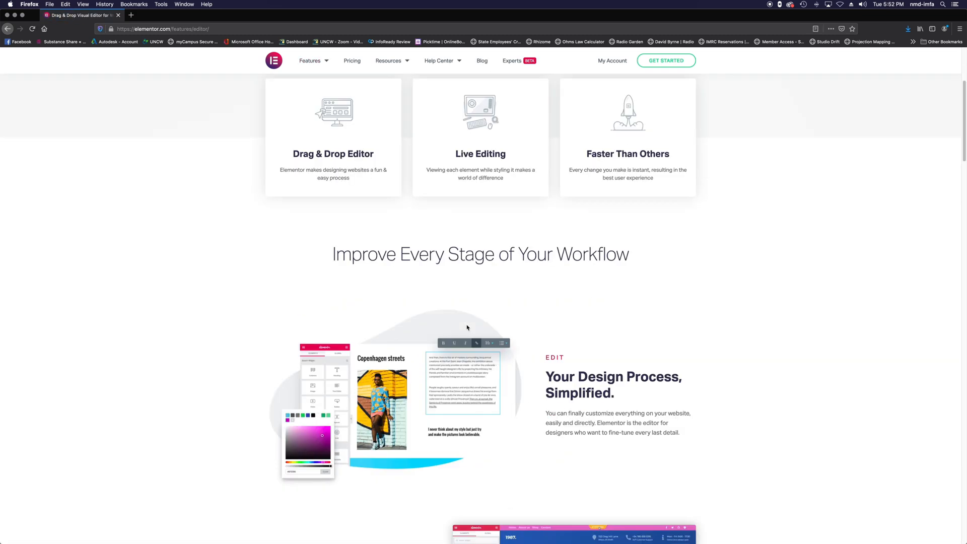
{"action": "scroll", "coordinate": [467, 327], "scroll_direction": "down", "scroll_amount": 3}
{"action": "scroll", "coordinate": [467, 326], "scroll_direction": "down", "scroll_amount": 3}
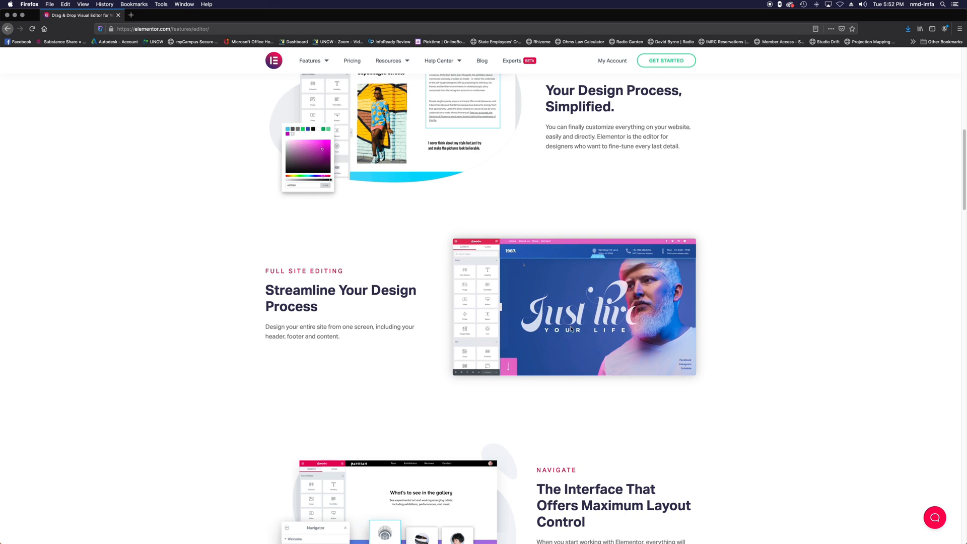
{"action": "scroll", "coordinate": [788, 407], "scroll_direction": "down", "scroll_amount": 3}
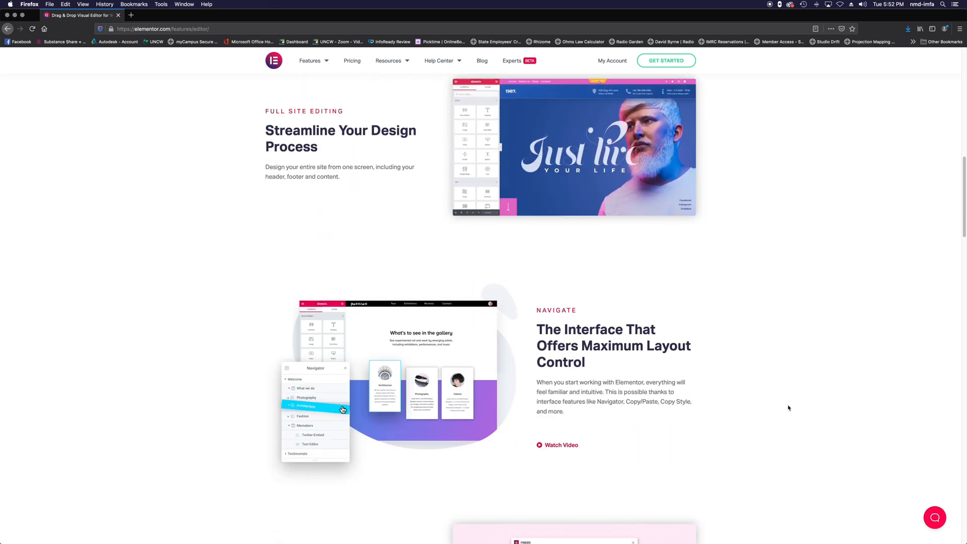
{"action": "scroll", "coordinate": [786, 406], "scroll_direction": "down", "scroll_amount": 4}
{"action": "scroll", "coordinate": [783, 404], "scroll_direction": "down", "scroll_amount": 8}
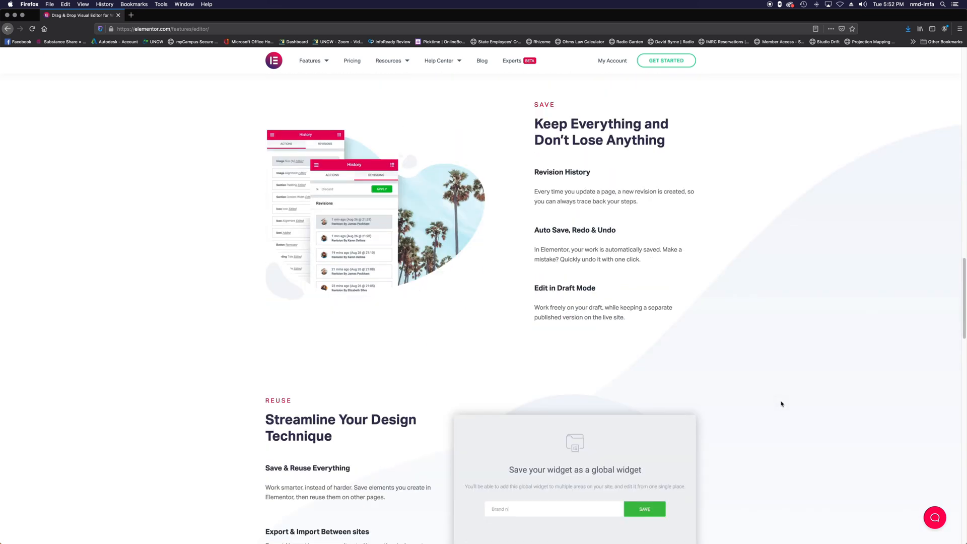
{"action": "scroll", "coordinate": [781, 402], "scroll_direction": "up", "scroll_amount": 15}
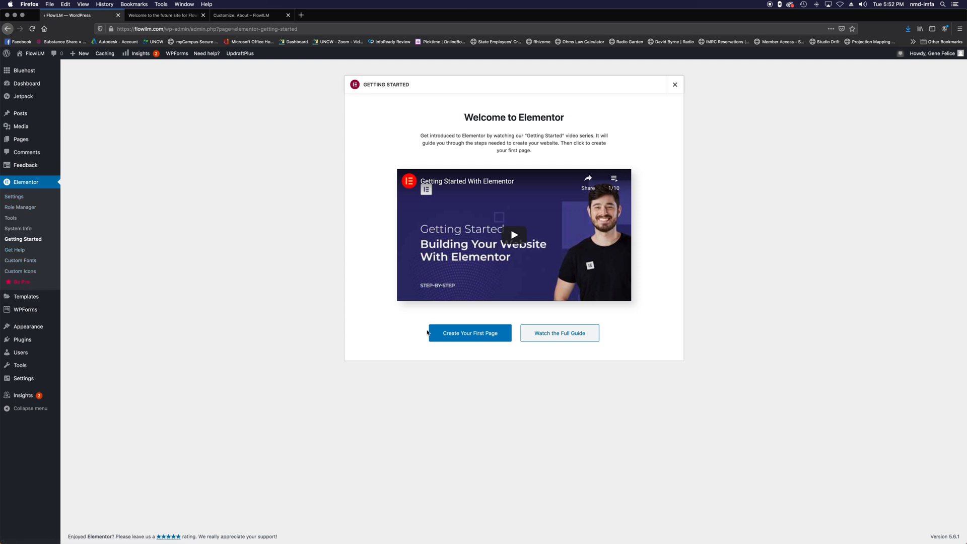
Back in the WordPress dashboard, create a first Elementor page, add an Image widget to it and open the image for editing
{"action": "left_click", "coordinate": [466, 336]}
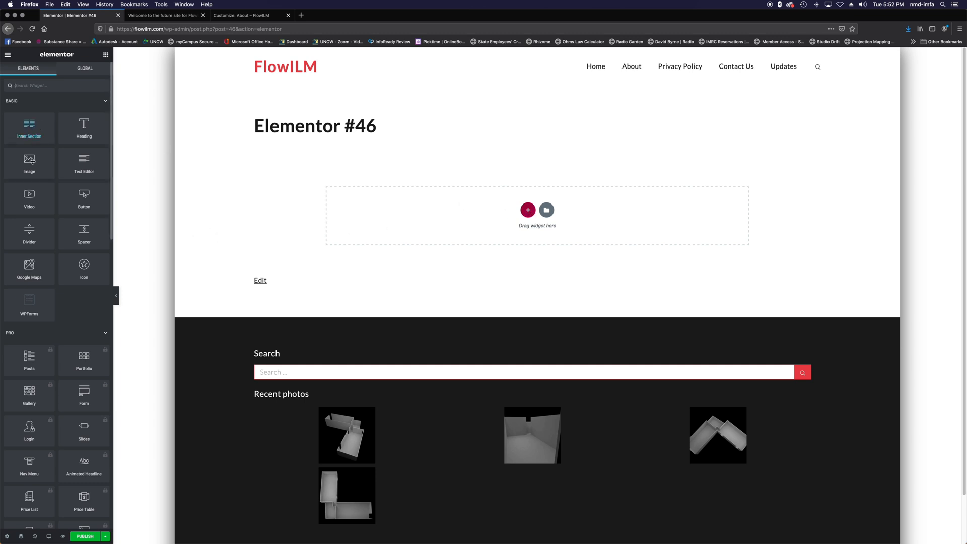
{"action": "left_click_drag", "start_coordinate": [29, 162], "coordinate": [465, 226]}
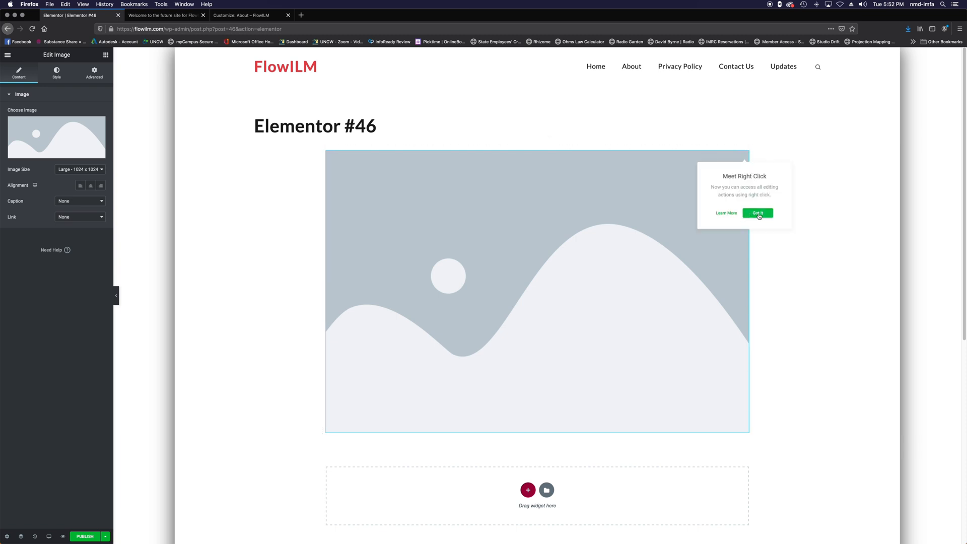
{"action": "left_click", "coordinate": [757, 214]}
{"action": "right_click", "coordinate": [721, 216]}
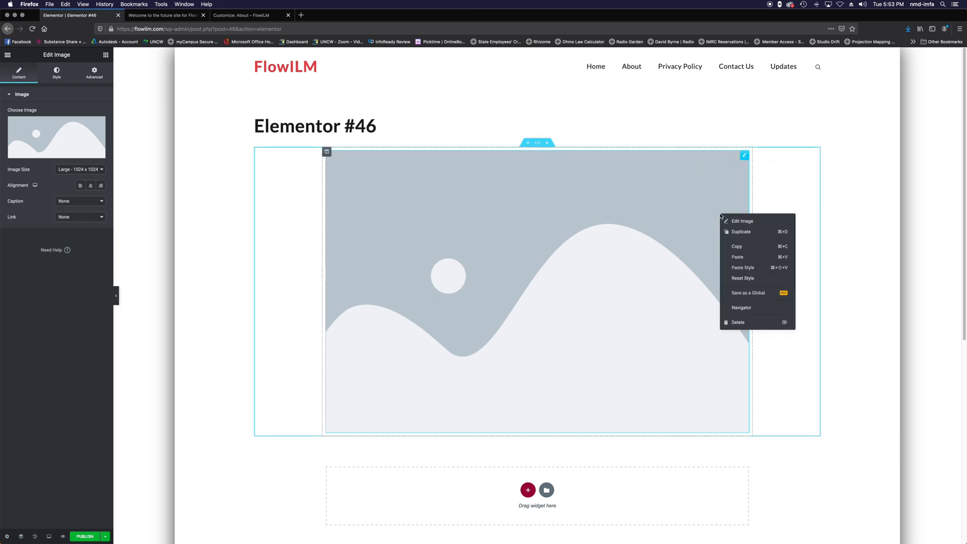
{"action": "left_click", "coordinate": [751, 221]}
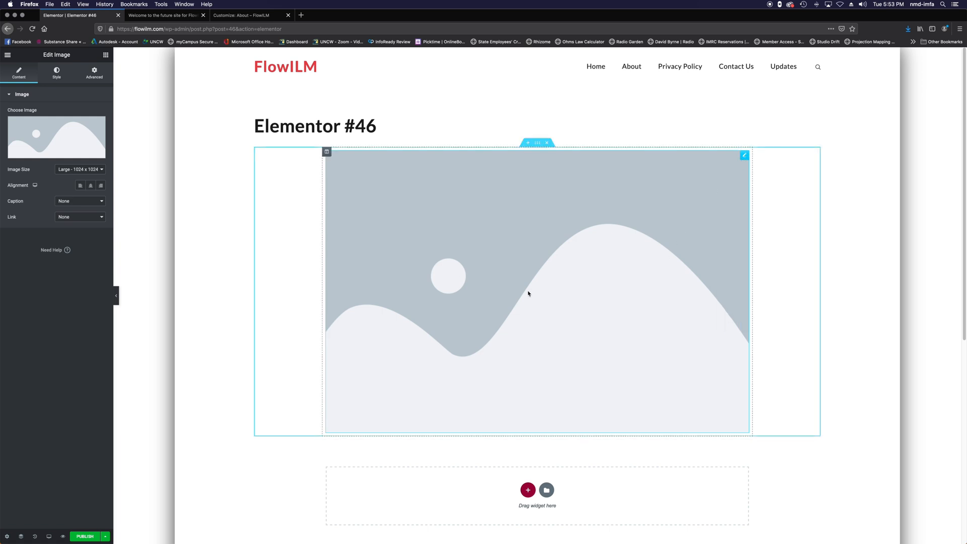
Try to reposition the column that holds the image placeholder
{"action": "left_click", "coordinate": [326, 152]}
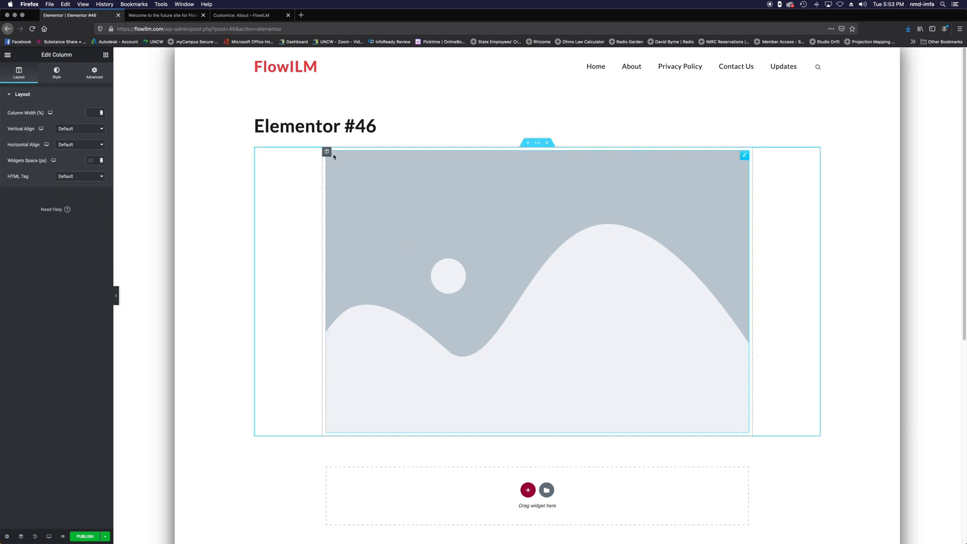
{"action": "left_click_drag", "start_coordinate": [327, 152], "coordinate": [432, 164]}
{"action": "left_click_drag", "start_coordinate": [327, 152], "coordinate": [386, 201]}
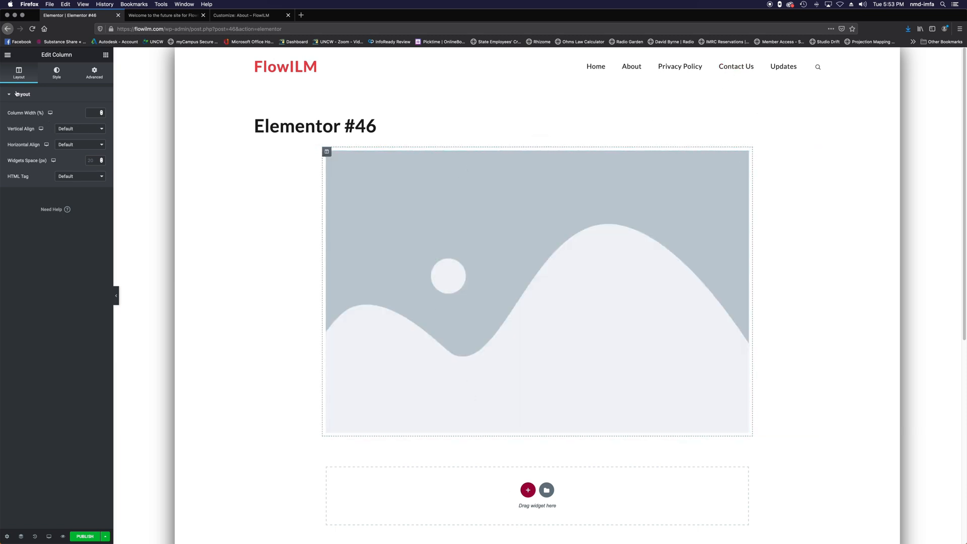
Return to the widget list and view the product page for the Pro Posts widget, closing it again
{"action": "left_click", "coordinate": [106, 56]}
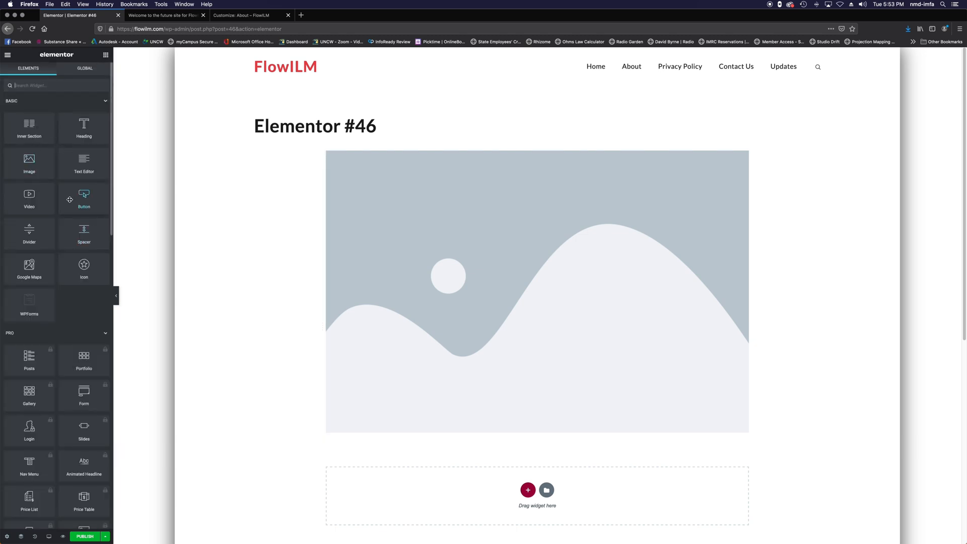
{"action": "scroll", "coordinate": [64, 249], "scroll_direction": "down", "scroll_amount": 1}
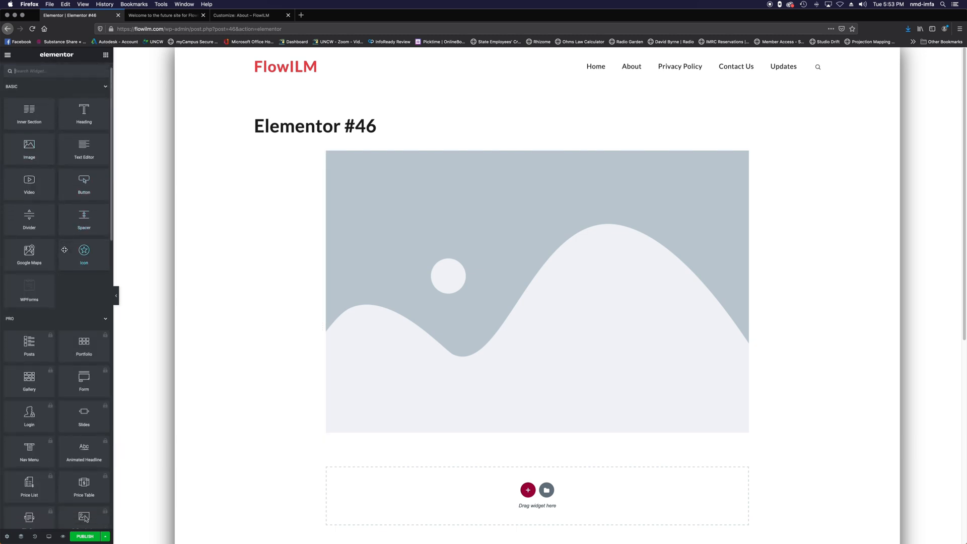
{"action": "left_click", "coordinate": [29, 341]}
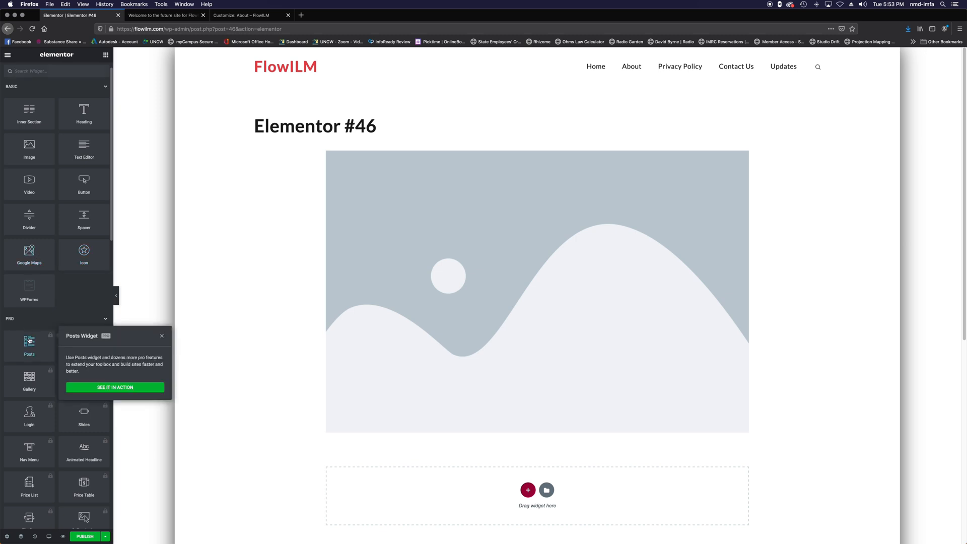
{"action": "left_click", "coordinate": [162, 336]}
{"action": "left_click", "coordinate": [30, 344]}
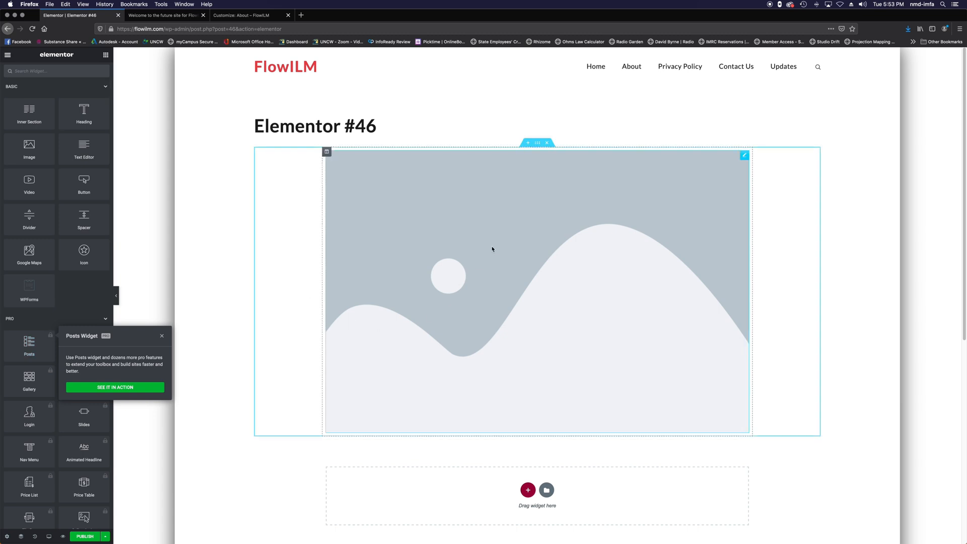
{"action": "left_click", "coordinate": [110, 388]}
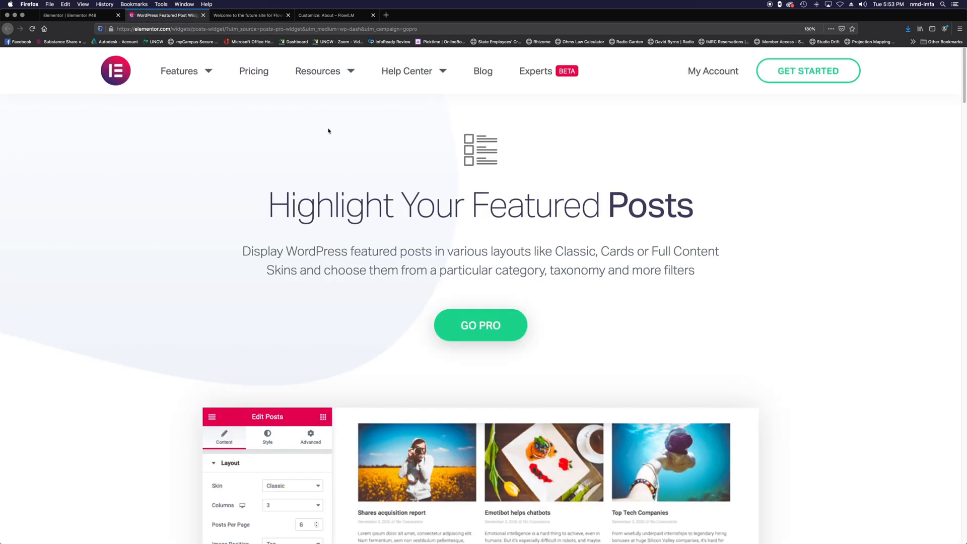
{"action": "key", "text": "super+w"}
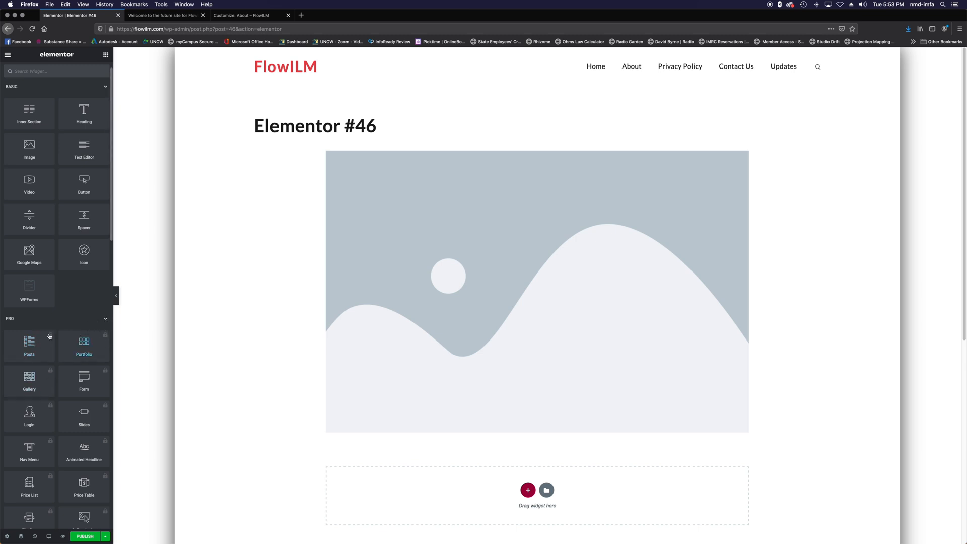
Collapse the Pro widgets, add a Divider below the image and set its width to 50%
{"action": "left_click", "coordinate": [105, 321]}
{"action": "scroll", "coordinate": [91, 343], "scroll_direction": "up", "scroll_amount": 1}
{"action": "left_click_drag", "start_coordinate": [25, 235], "coordinate": [508, 413]}
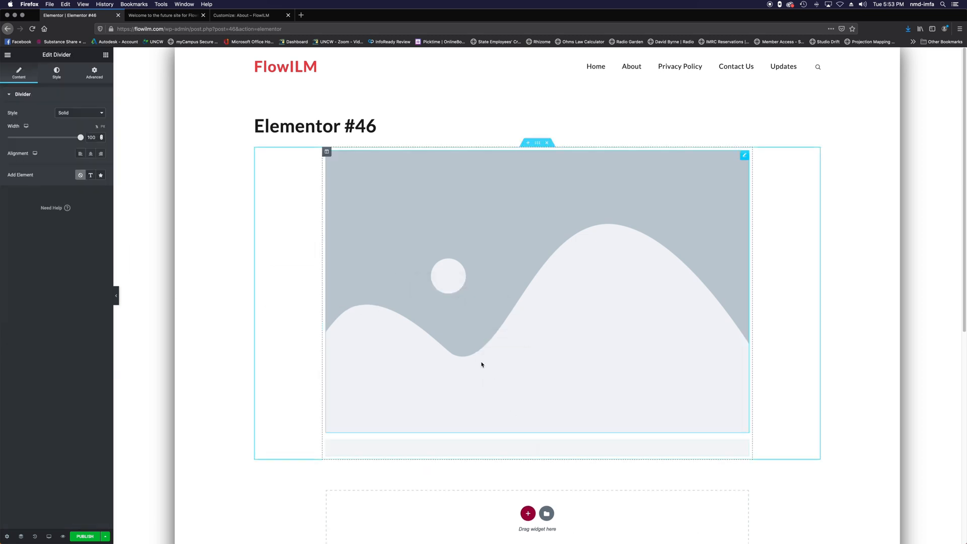
{"action": "scroll", "coordinate": [488, 373], "scroll_direction": "down", "scroll_amount": 1}
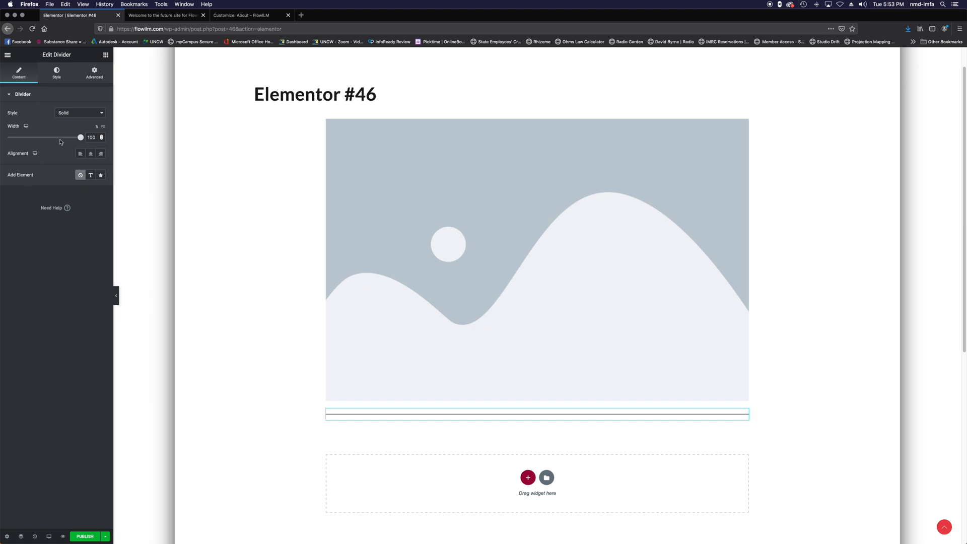
{"action": "left_click_drag", "start_coordinate": [80, 138], "coordinate": [44, 138]}
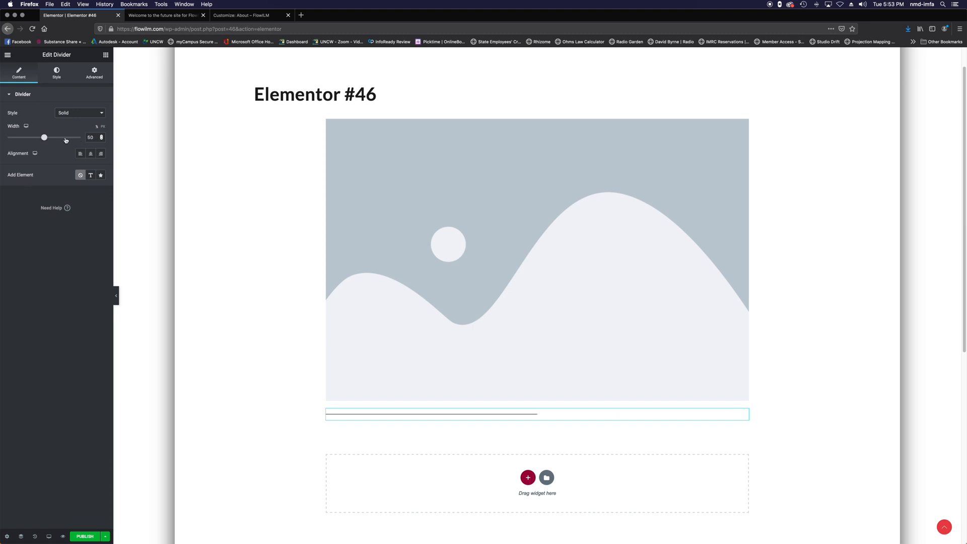
Center the divider below the image and set its width to 43%
{"action": "left_click", "coordinate": [91, 153]}
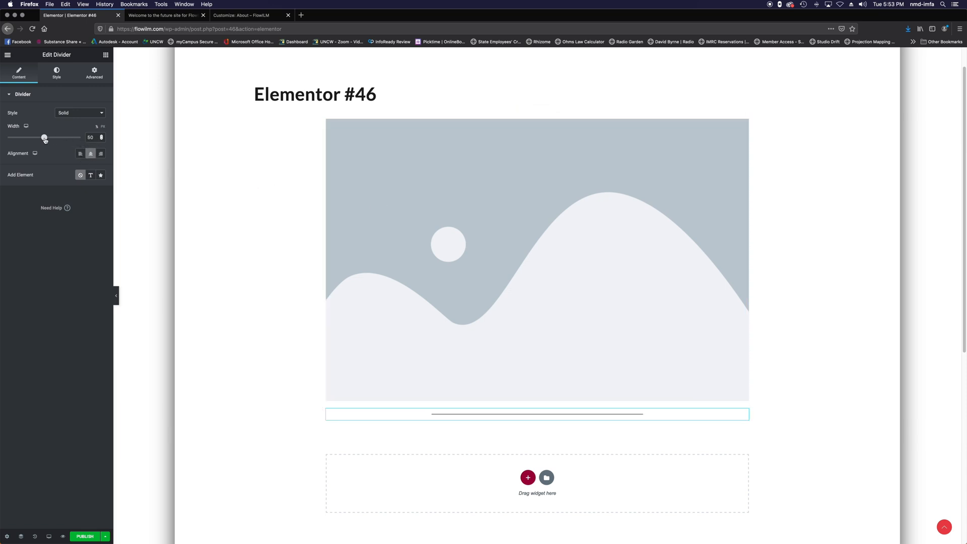
{"action": "left_click_drag", "start_coordinate": [43, 138], "coordinate": [39, 138]}
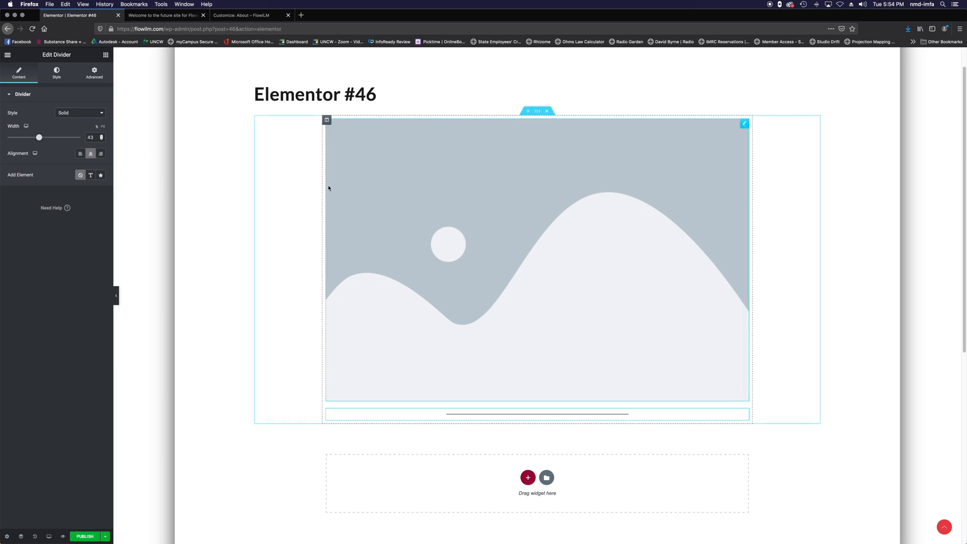
Set the placeholder image's size to Medium Large and center its alignment
{"action": "left_click", "coordinate": [327, 186]}
{"action": "left_click", "coordinate": [83, 169]}
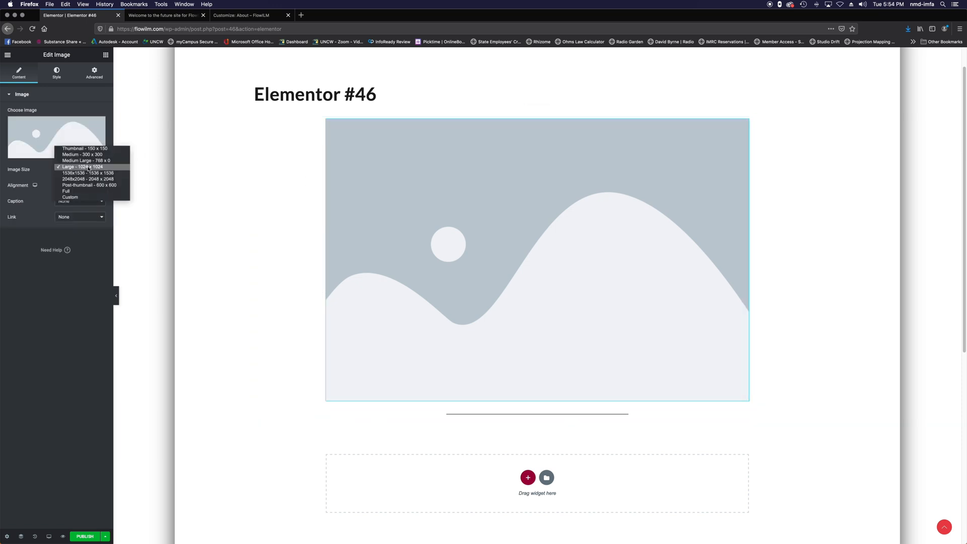
{"action": "left_click", "coordinate": [94, 161]}
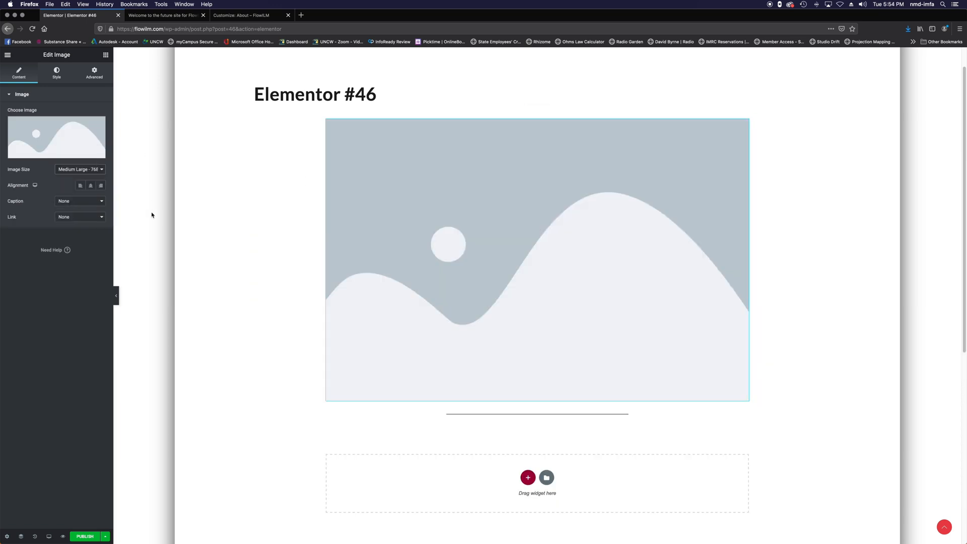
{"action": "left_click", "coordinate": [91, 185]}
Add an Icon widget above the image placeholder
{"action": "left_click", "coordinate": [106, 54]}
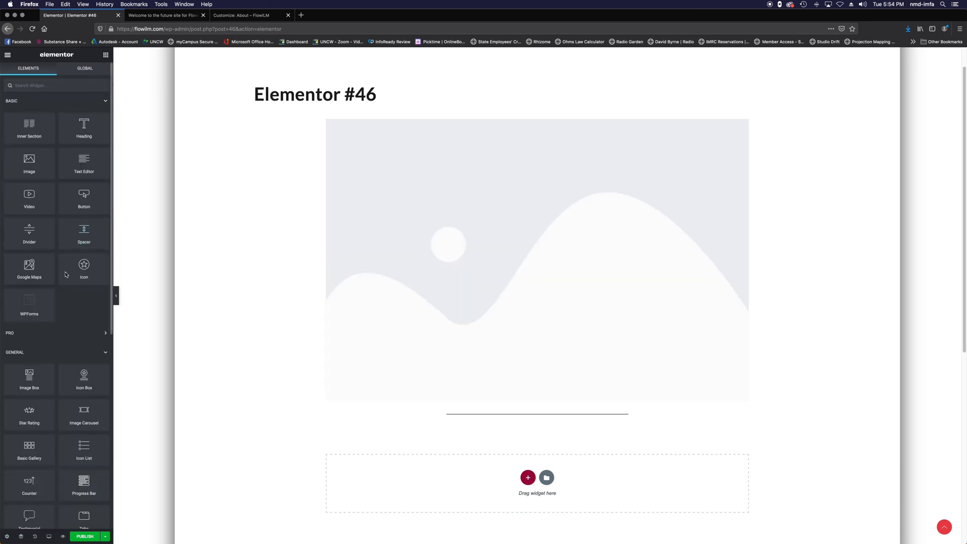
{"action": "left_click_drag", "start_coordinate": [84, 265], "coordinate": [516, 146]}
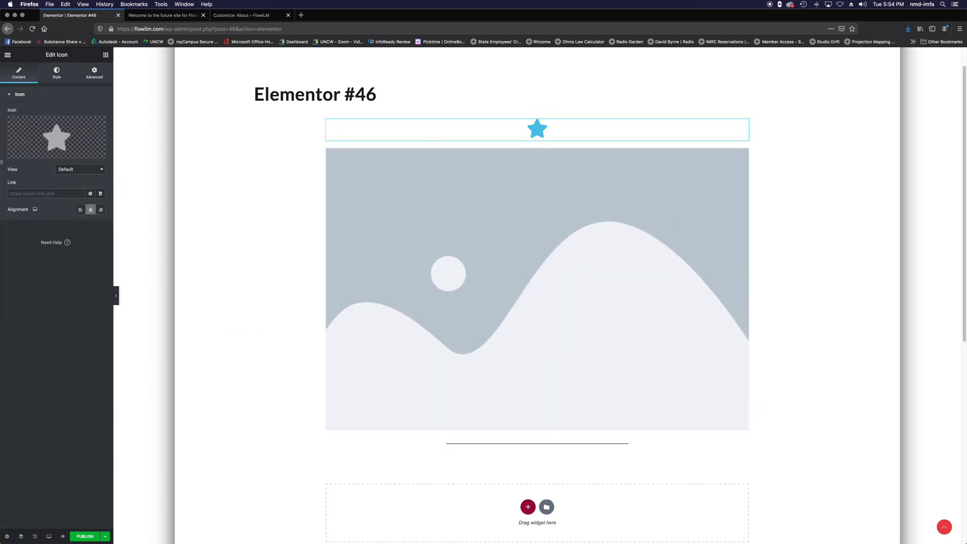
{"action": "mouse_move", "coordinate": [66, 131]}
Look through the General, Site and WooCommerce widget categories, including the Pro notice for the Nav Menu widget
{"action": "left_click", "coordinate": [105, 54]}
{"action": "scroll", "coordinate": [30, 338], "scroll_direction": "down", "scroll_amount": 5}
{"action": "scroll", "coordinate": [29, 339], "scroll_direction": "down", "scroll_amount": 5}
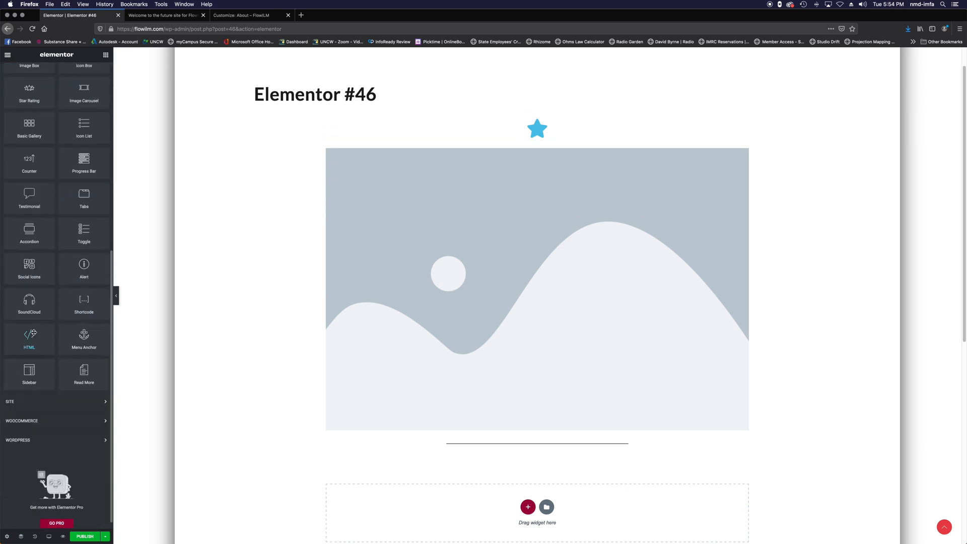
{"action": "left_click", "coordinate": [105, 398]}
{"action": "scroll", "coordinate": [83, 398], "scroll_direction": "down", "scroll_amount": 4}
{"action": "left_click", "coordinate": [39, 272]}
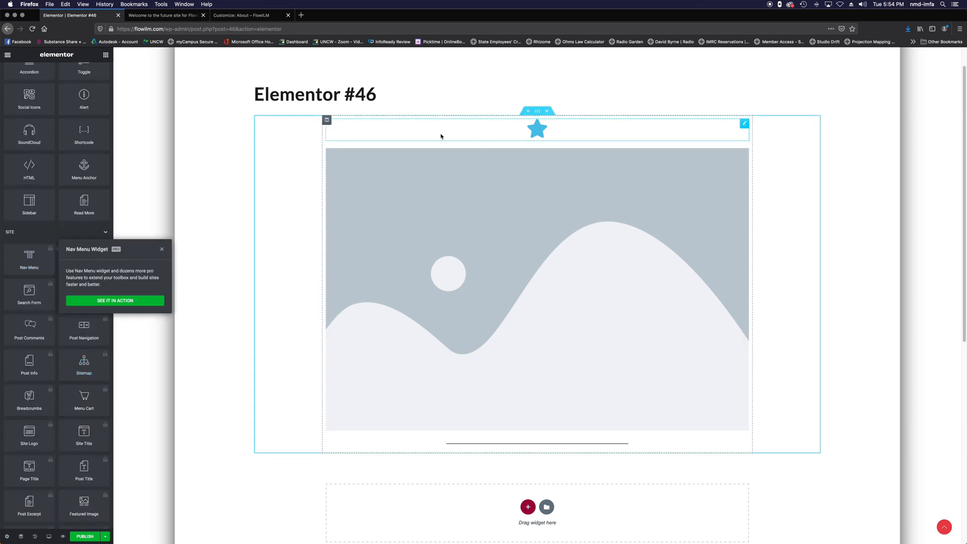
{"action": "left_click", "coordinate": [161, 249]}
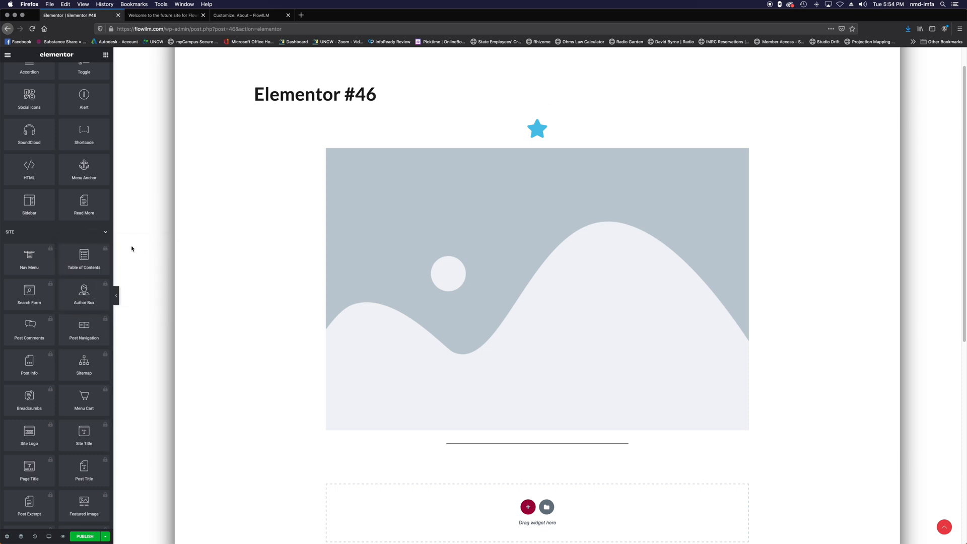
{"action": "left_click", "coordinate": [105, 235]}
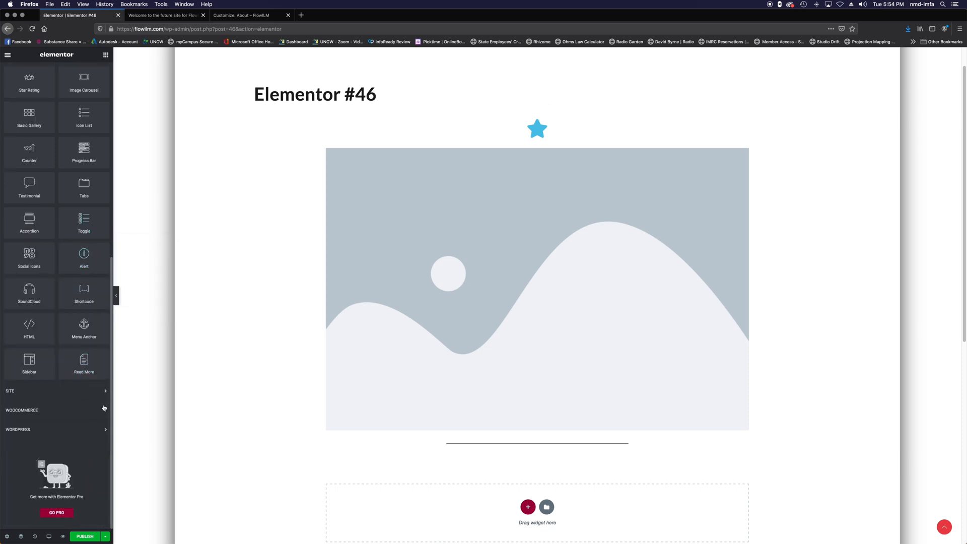
{"action": "left_click", "coordinate": [104, 409]}
{"action": "left_click", "coordinate": [103, 409]}
Add the Gallery widget from the WordPress category between the star icon and the image
{"action": "left_click", "coordinate": [106, 429]}
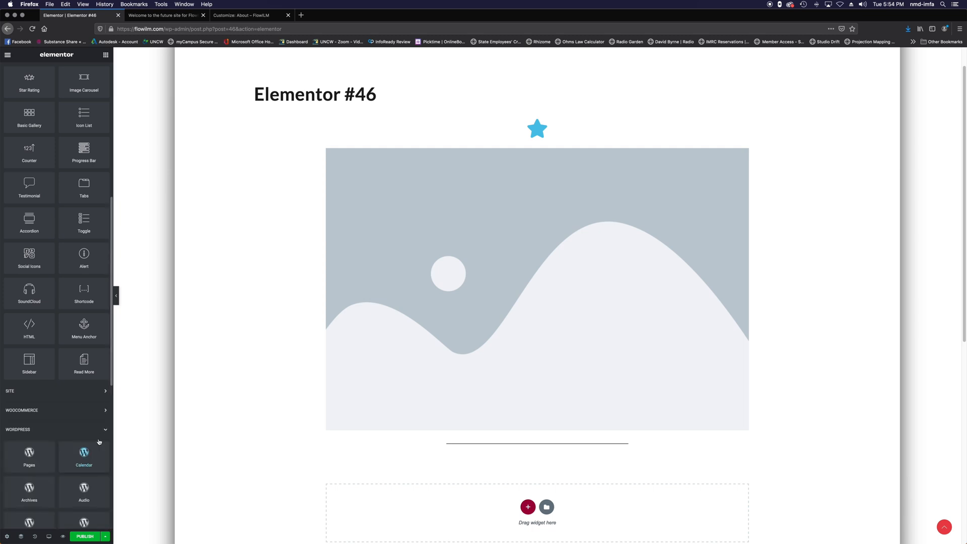
{"action": "scroll", "coordinate": [61, 427], "scroll_direction": "down", "scroll_amount": 3}
{"action": "scroll", "coordinate": [62, 424], "scroll_direction": "down", "scroll_amount": 5}
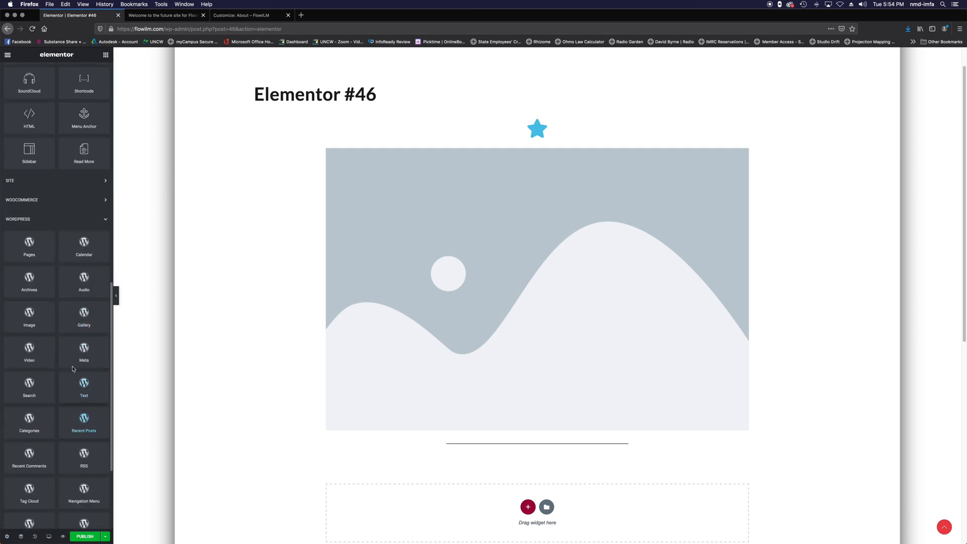
{"action": "left_click_drag", "start_coordinate": [85, 316], "coordinate": [470, 153]}
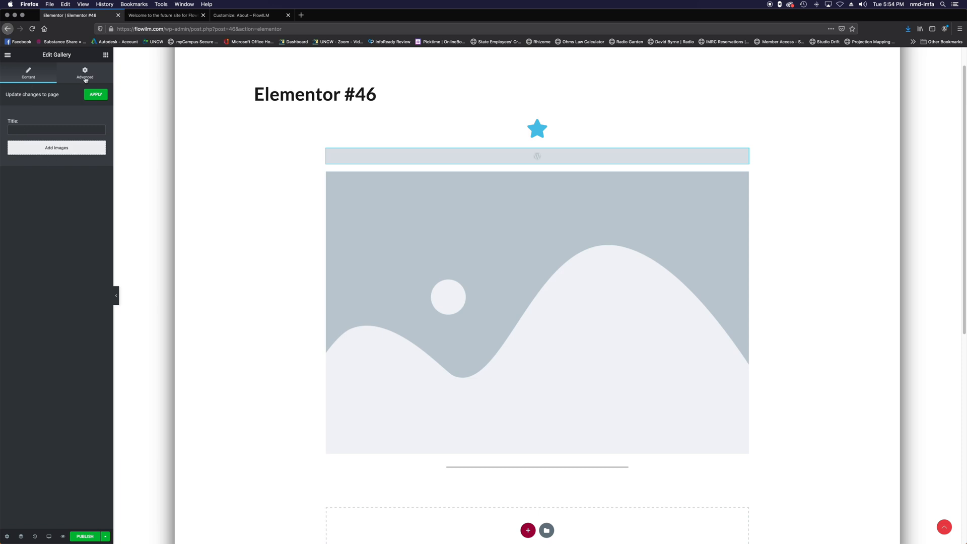
Add a Testimonial widget between the gallery and the image placeholder
{"action": "left_click", "coordinate": [106, 54]}
{"action": "scroll", "coordinate": [60, 351], "scroll_direction": "down", "scroll_amount": 3}
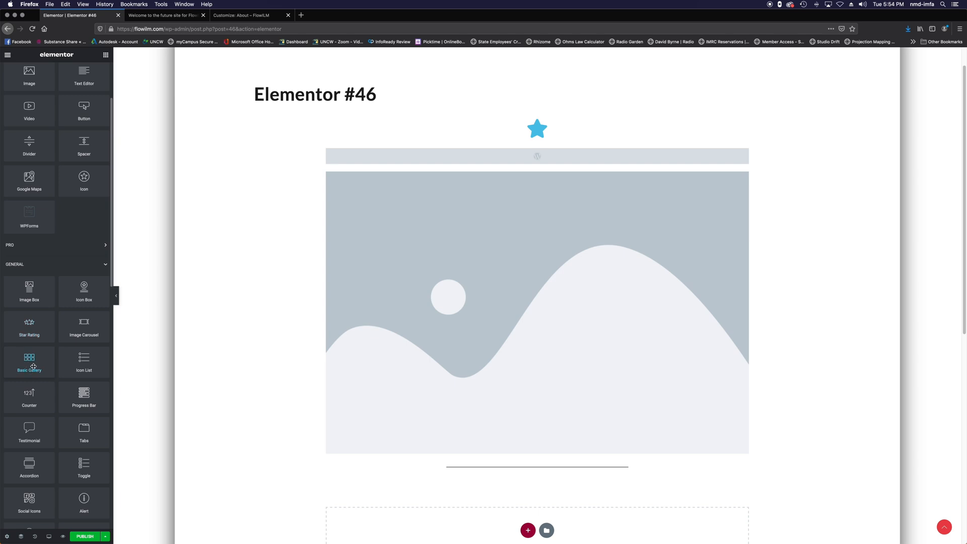
{"action": "left_click_drag", "start_coordinate": [29, 431], "coordinate": [479, 171]}
{"action": "left_click_drag", "start_coordinate": [40, 434], "coordinate": [476, 168]}
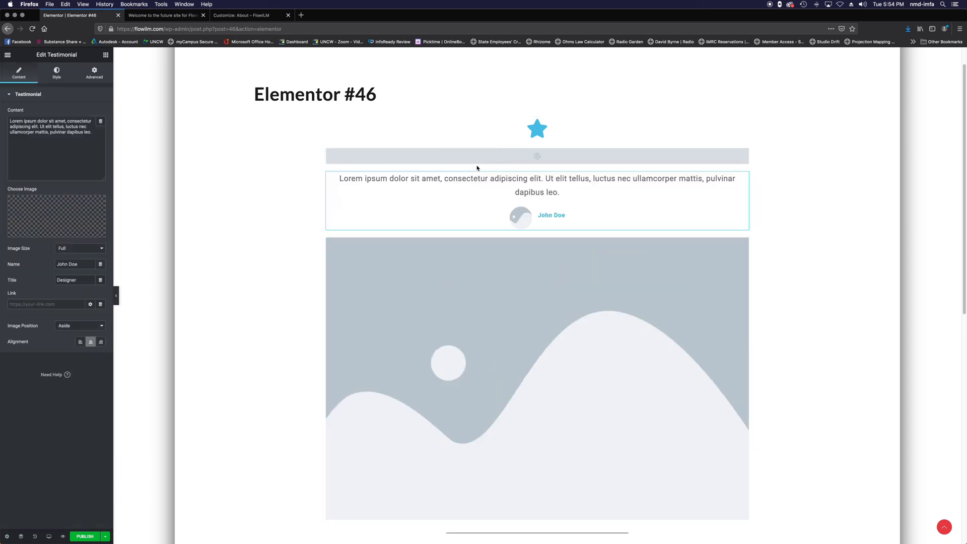
Select the testimonial's placeholder content text and look over the page layout
{"action": "triple_click", "coordinate": [520, 193]}
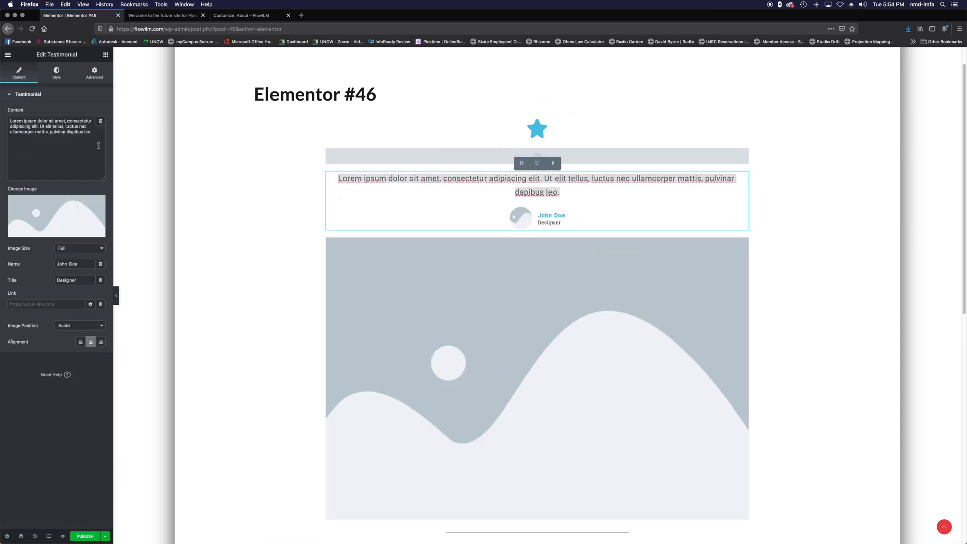
{"action": "left_click_drag", "start_coordinate": [98, 146], "coordinate": [19, 117]}
{"action": "scroll", "coordinate": [626, 264], "scroll_direction": "down", "scroll_amount": 4}
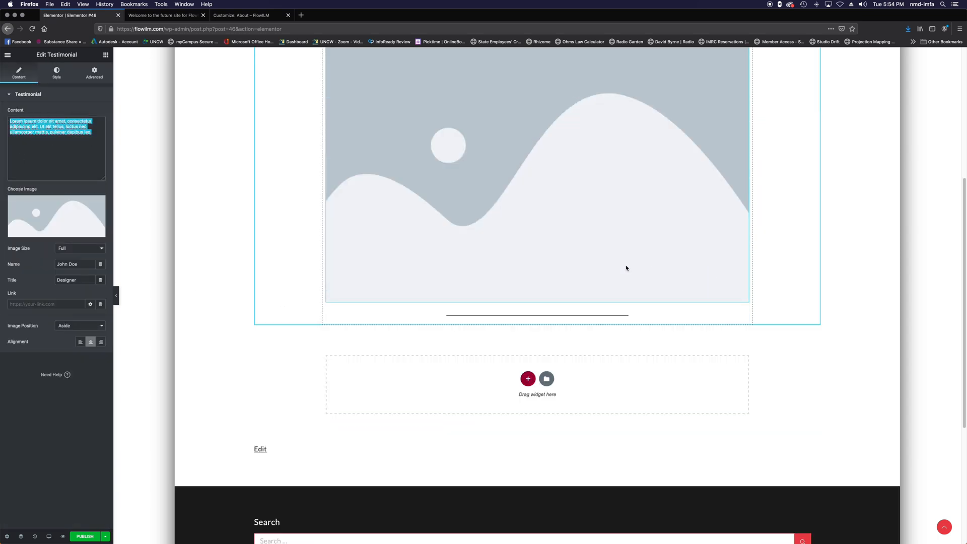
{"action": "scroll", "coordinate": [640, 309], "scroll_direction": "up", "scroll_amount": 3}
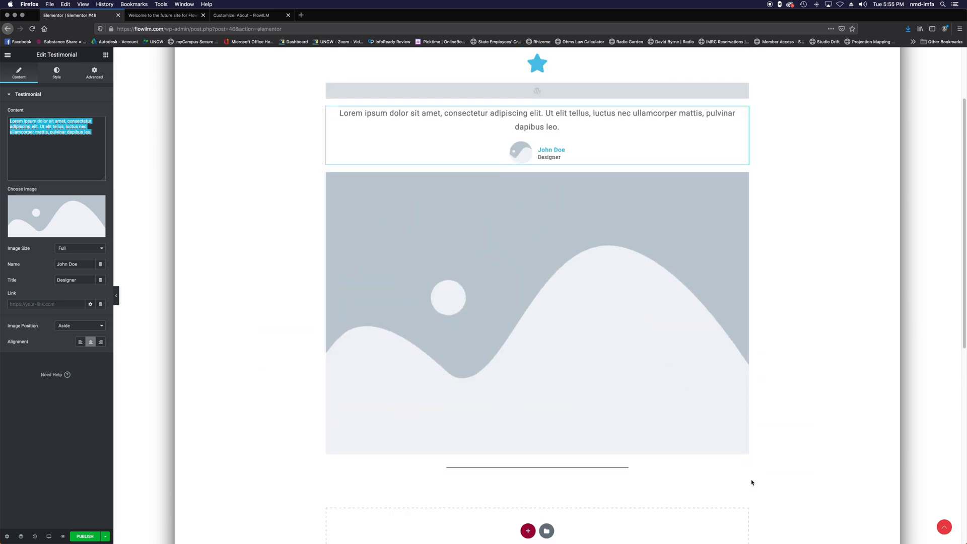
{"action": "scroll", "coordinate": [671, 358], "scroll_direction": "up", "scroll_amount": 2}
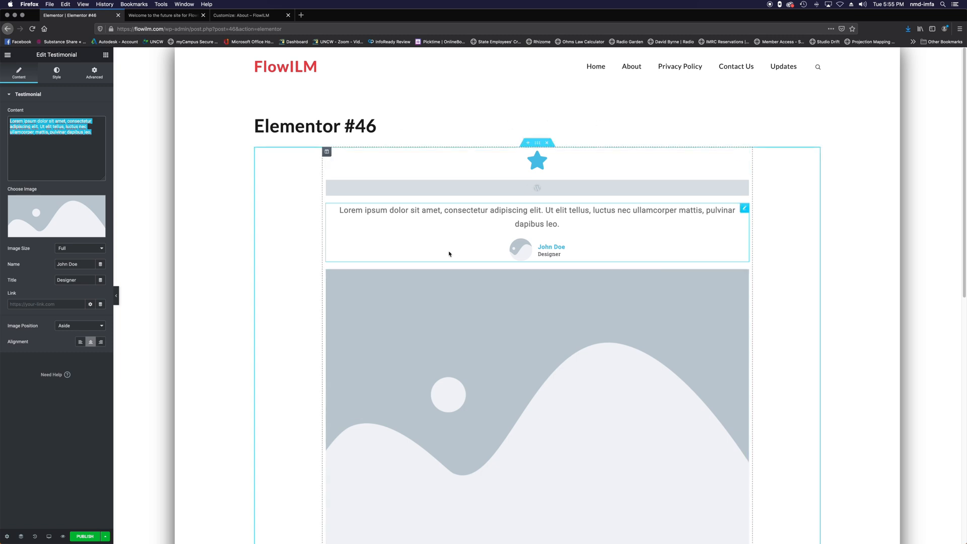
Review the testimonial's content, style and advanced settings
{"action": "left_click", "coordinate": [57, 72]}
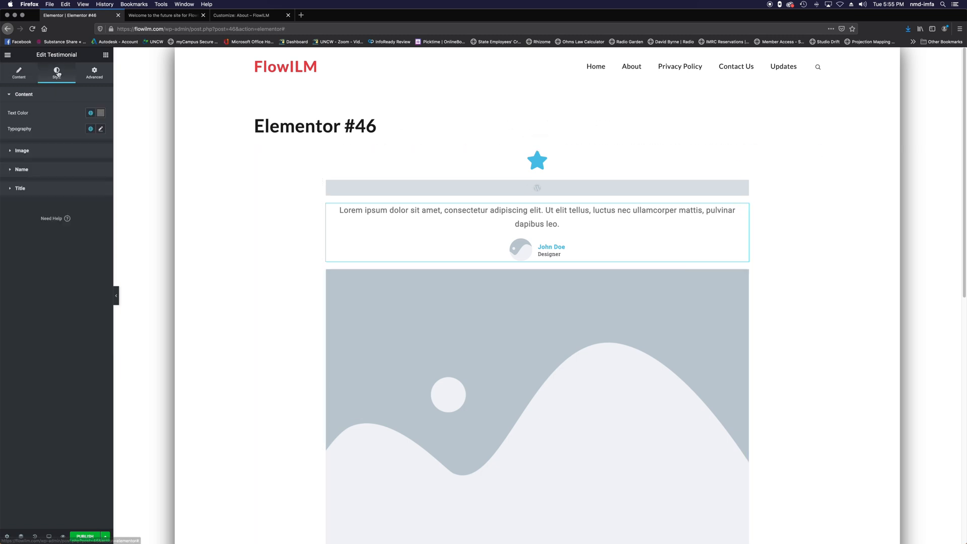
{"action": "left_click", "coordinate": [20, 73]}
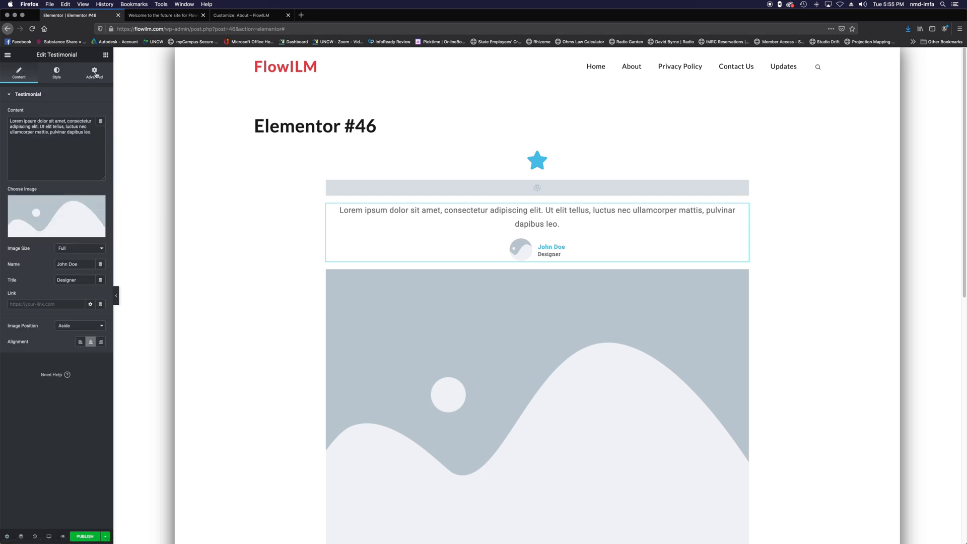
{"action": "left_click", "coordinate": [94, 73]}
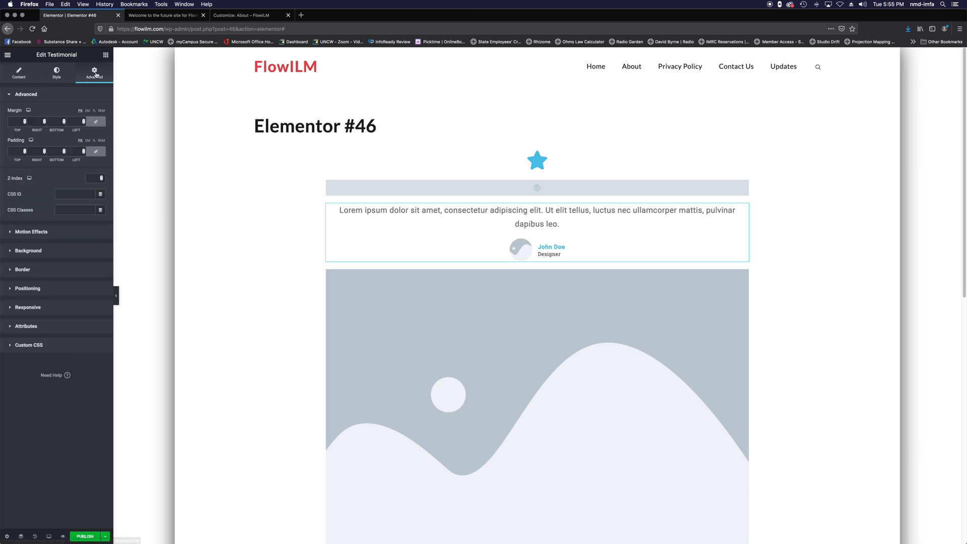
{"action": "left_click", "coordinate": [58, 71]}
{"action": "left_click", "coordinate": [21, 74]}
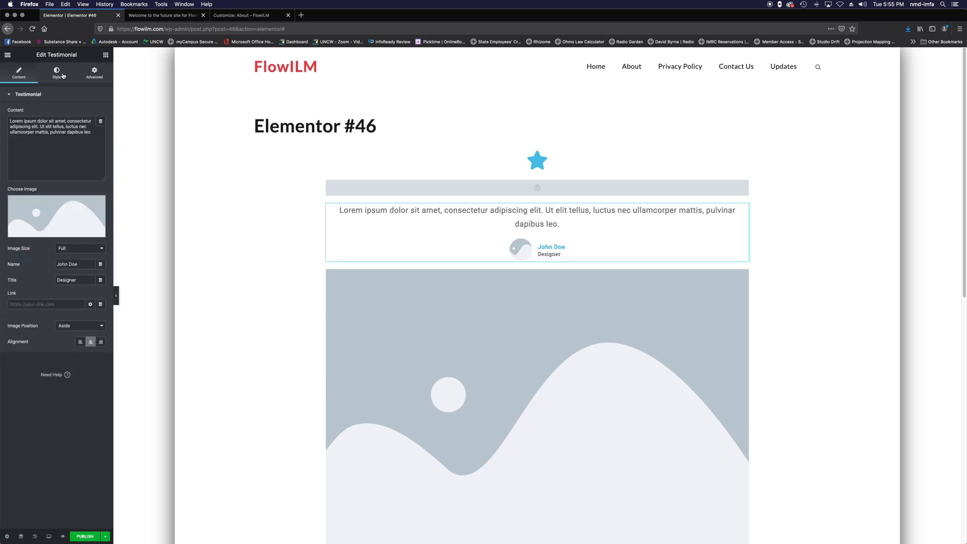
{"action": "left_click", "coordinate": [63, 75]}
{"action": "left_click", "coordinate": [94, 74]}
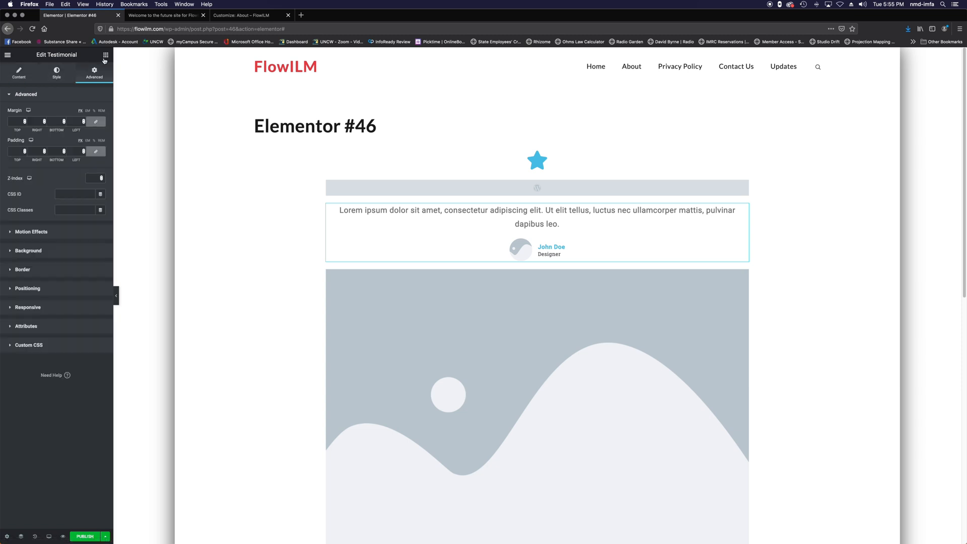
Return to the widget list, publish the page, then view the live version and close it
{"action": "left_click", "coordinate": [105, 55]}
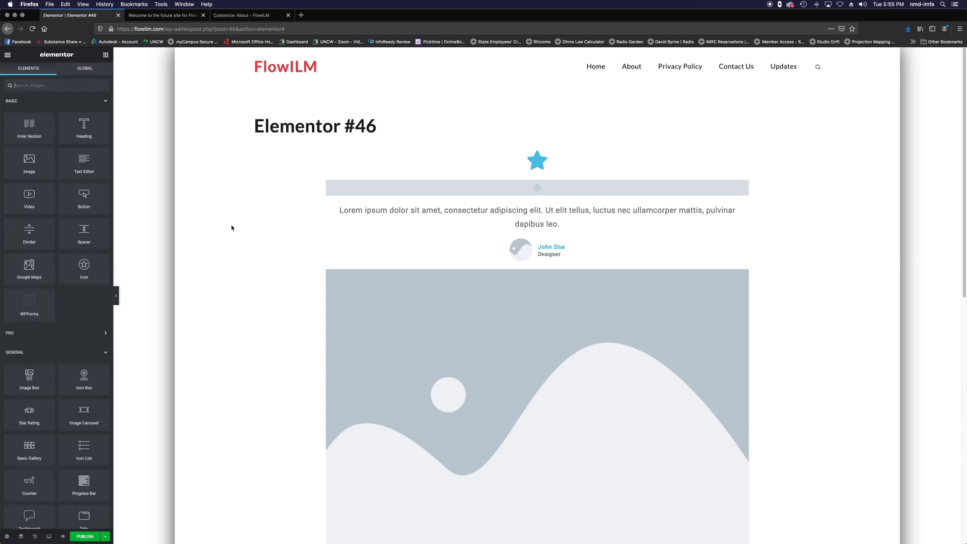
{"action": "scroll", "coordinate": [401, 281], "scroll_direction": "down", "scroll_amount": 10}
{"action": "scroll", "coordinate": [405, 281], "scroll_direction": "down", "scroll_amount": 2}
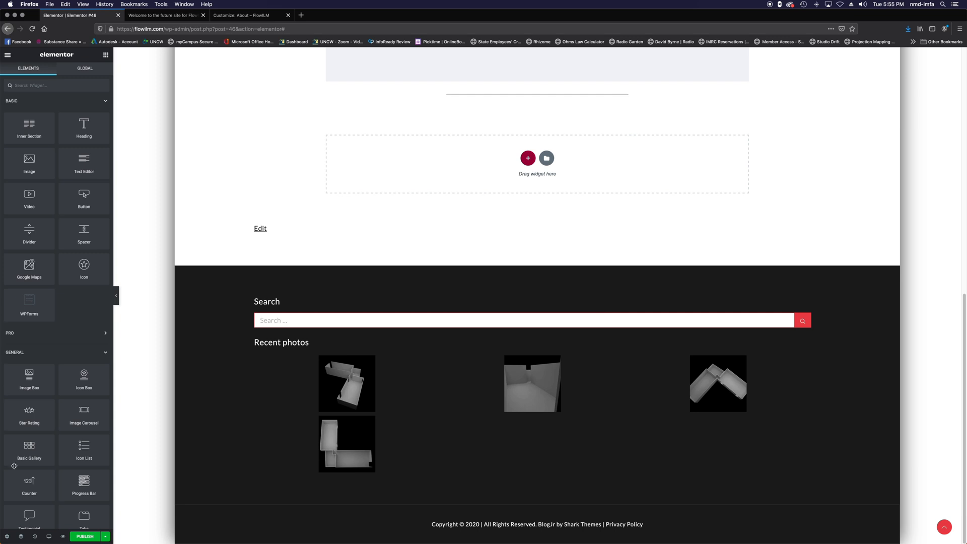
{"action": "left_click", "coordinate": [85, 536]}
{"action": "scroll", "coordinate": [461, 283], "scroll_direction": "up", "scroll_amount": 15}
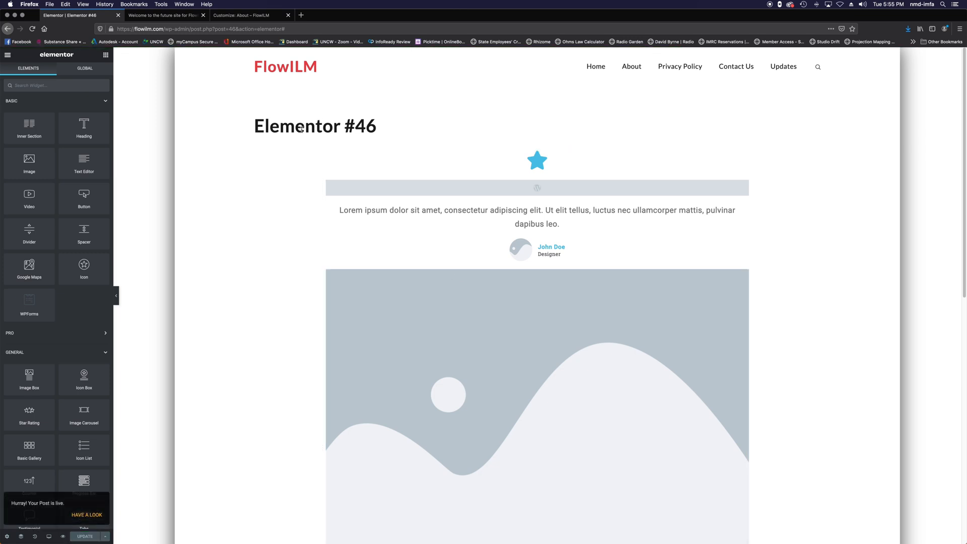
{"action": "left_click", "coordinate": [90, 514]}
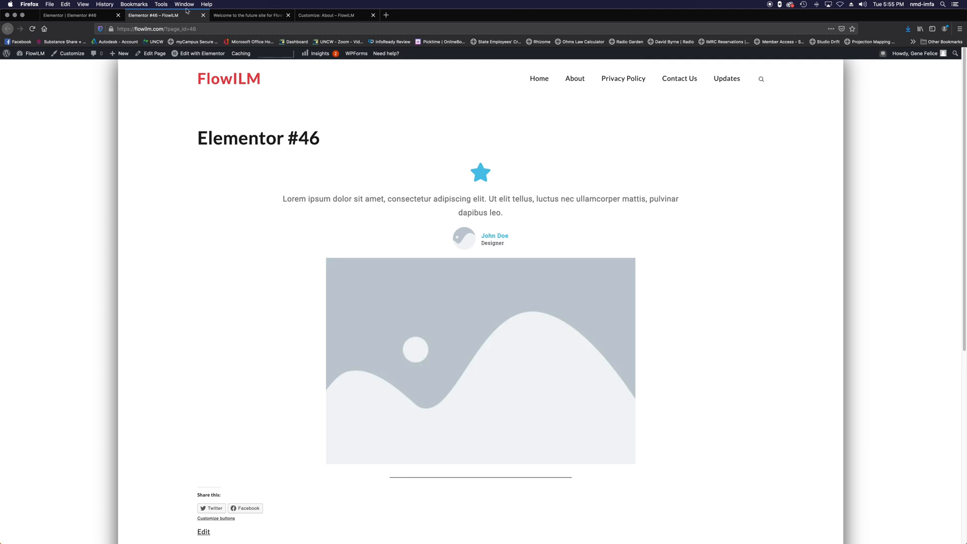
{"action": "left_click", "coordinate": [202, 15]}
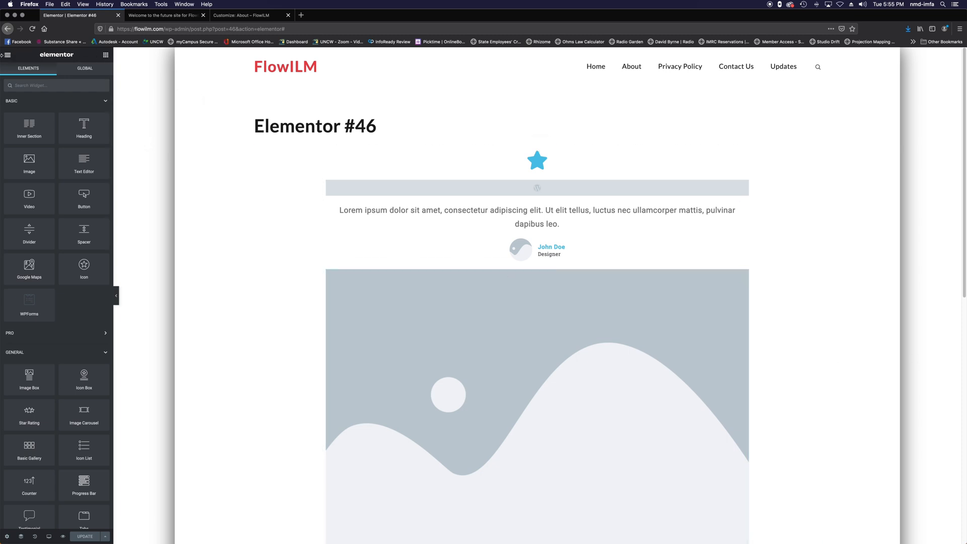
Exit the Elementor editor to the WordPress dashboard
{"action": "left_click", "coordinate": [8, 56]}
{"action": "left_click", "coordinate": [58, 190]}
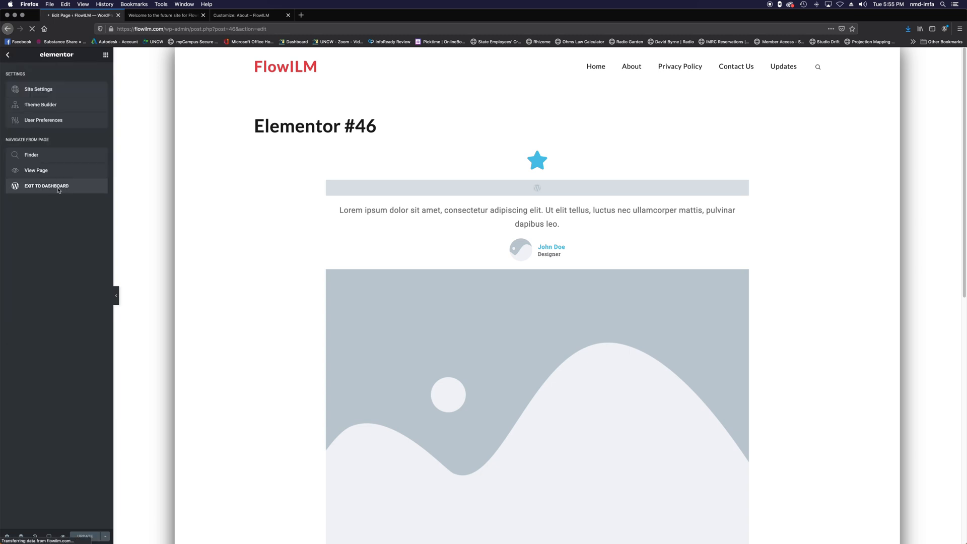